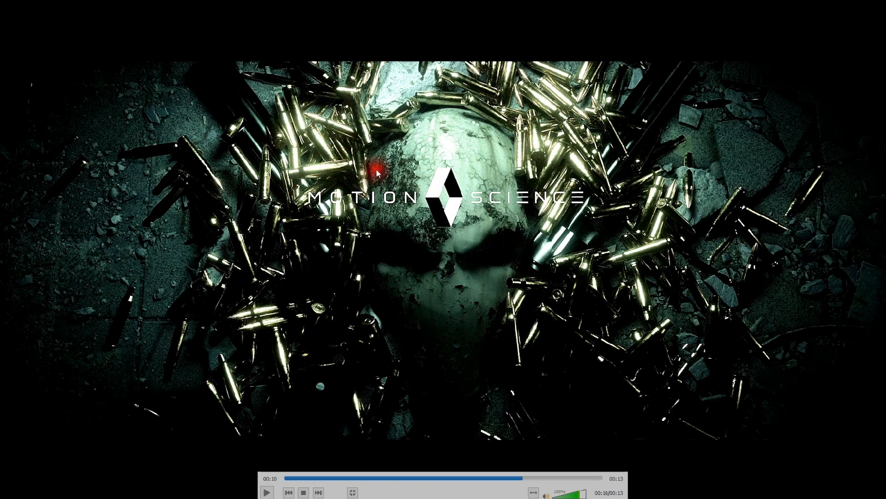
Play the finished animation preview through to its dark ending, pausing along the way
click(267, 492)
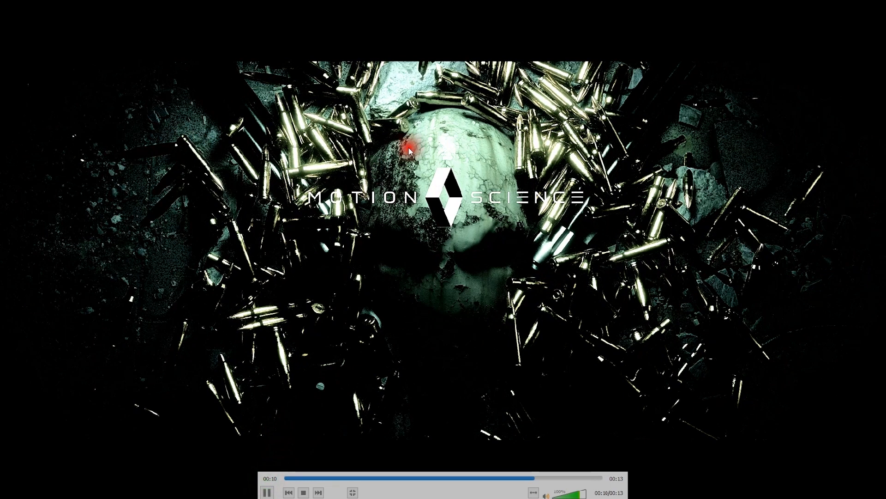
click(265, 491)
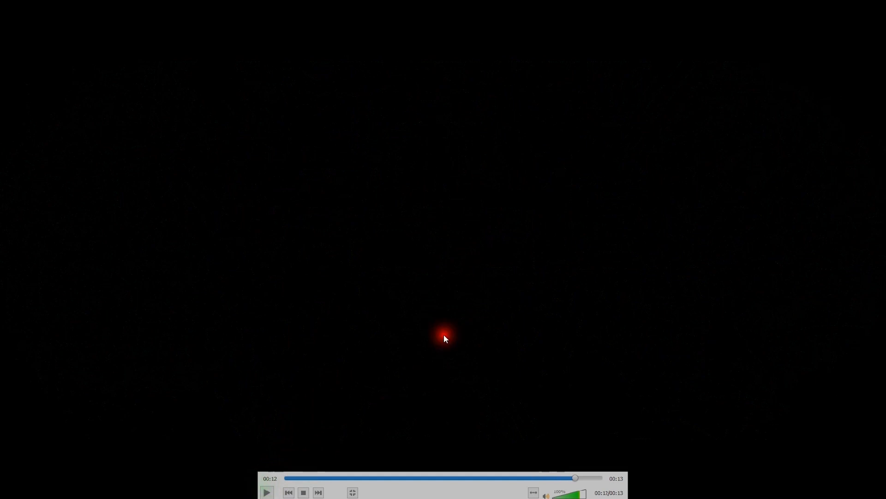
double_click(380, 239)
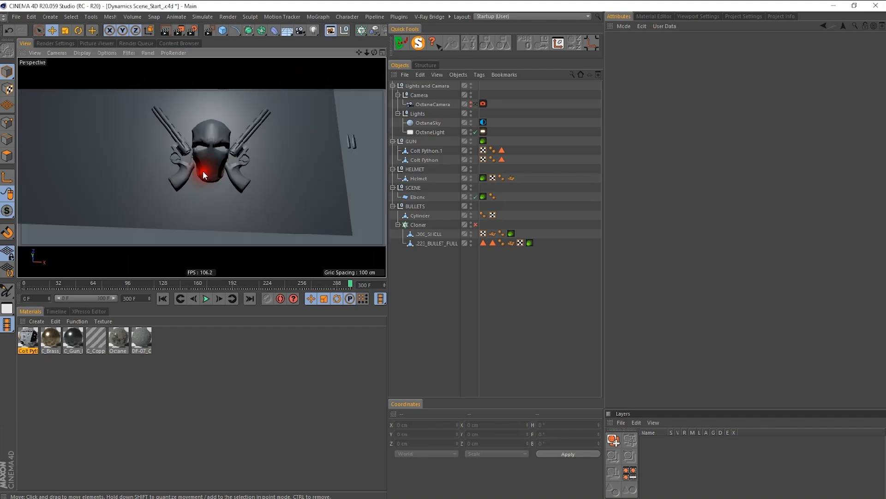
Examine the helmet and the two Colt Python revolvers in the scene, selecting each model in turn
alt+drag(204, 173, 213, 137)
alt+right_drag(211, 179, 200, 176)
alt+drag(211, 179, 229, 161)
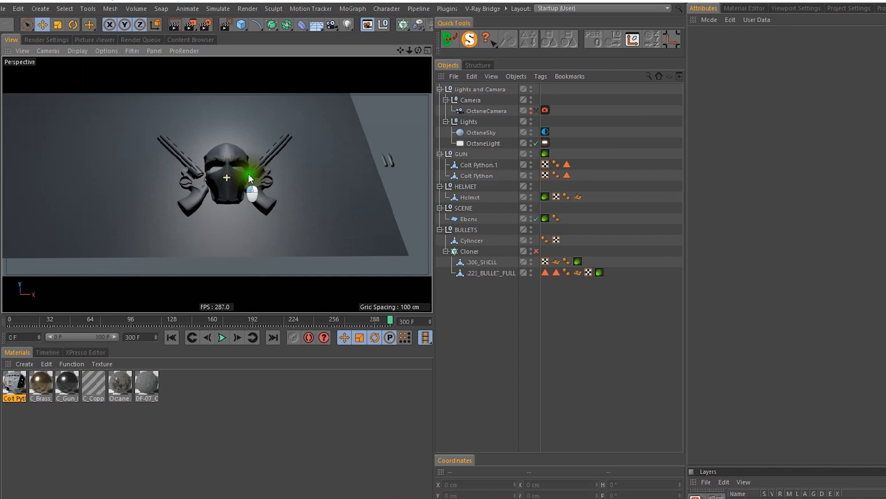
alt+right_drag(248, 173, 272, 169)
alt+drag(271, 169, 243, 178)
click(237, 159)
click(171, 192)
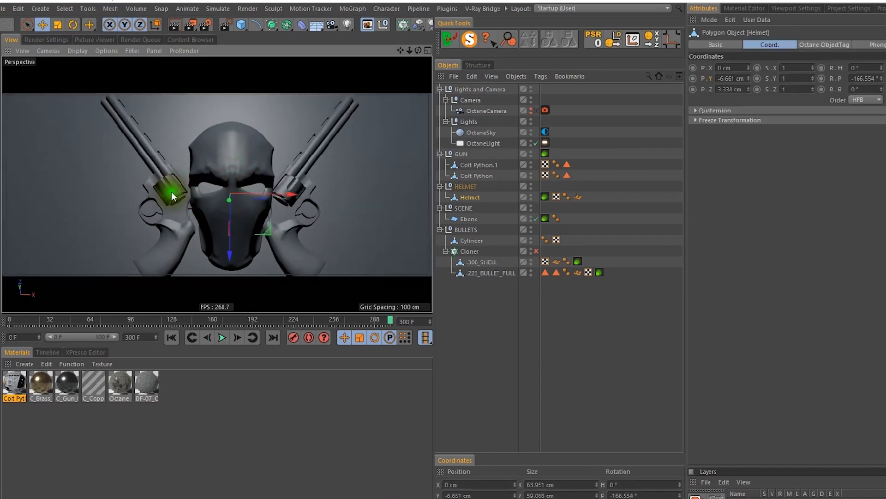
click(305, 166)
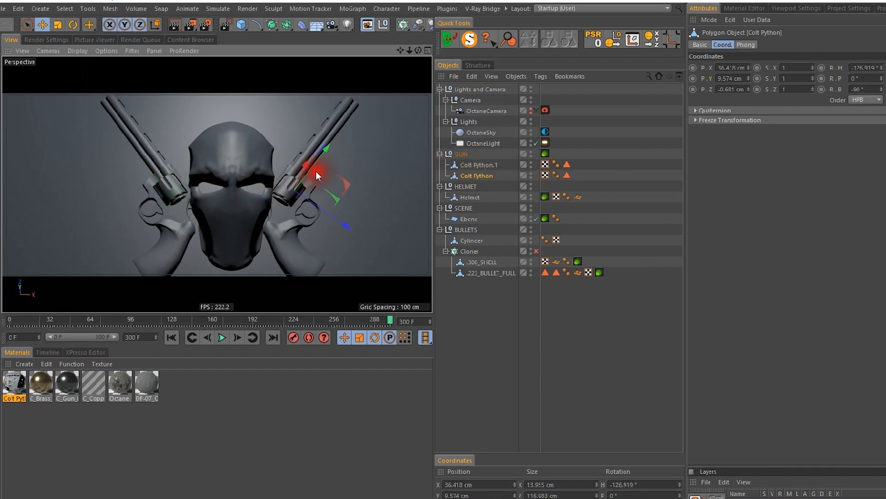
click(478, 164)
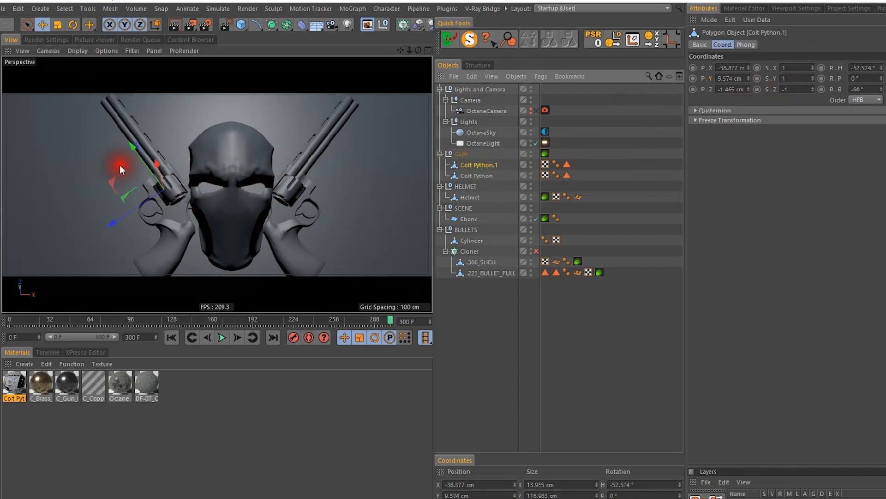
Examine the Ebene ground plane beneath the helmet and guns from several angles
alt+middle_drag(257, 160, 204, 177)
alt+drag(204, 177, 386, 198)
click(385, 197)
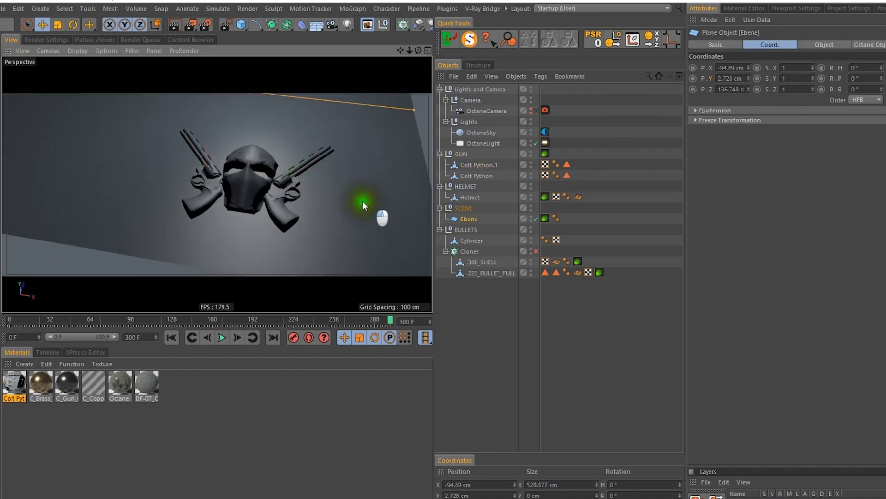
alt+middle_drag(347, 198, 231, 215)
mouse_move(194, 213)
alt+mouse_down()
mouse_move(180, 193)
mouse_move(190, 198)
alt+mouse_up()
alt+right_drag(243, 219, 320, 211)
alt+middle_drag(333, 219, 240, 209)
alt+right_drag(255, 210, 279, 195)
alt+drag(279, 195, 257, 267)
alt+right_drag(256, 267, 267, 172)
alt+middle_drag(267, 173, 281, 213)
alt+drag(294, 211, 312, 203)
Examine the overall scene layout and the funnel-shaped cylinder above the ground plane
alt+right_drag(139, 196, 48, 229)
alt+middle_drag(116, 218, 383, 224)
alt+right_drag(382, 224, 288, 202)
alt+drag(345, 212, 352, 155)
alt+right_drag(325, 231, 293, 245)
alt+drag(322, 233, 325, 253)
alt+middle_drag(325, 253, 279, 208)
alt+drag(245, 232, 247, 203)
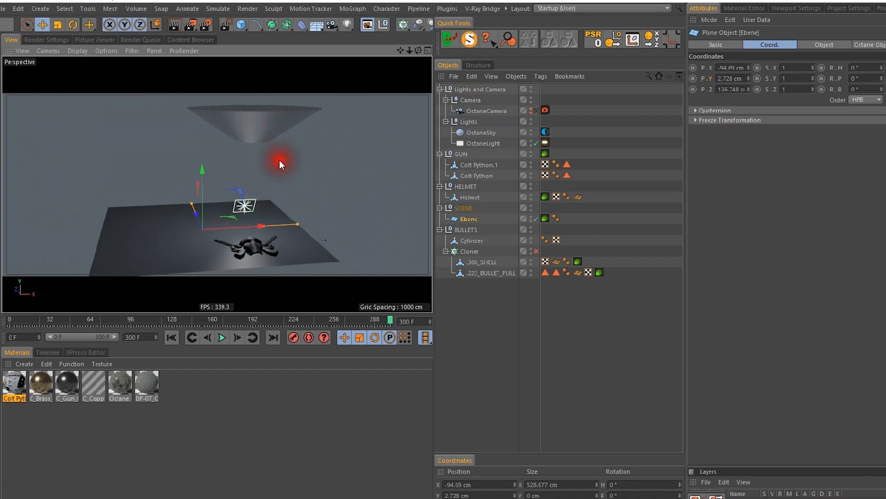
click(262, 131)
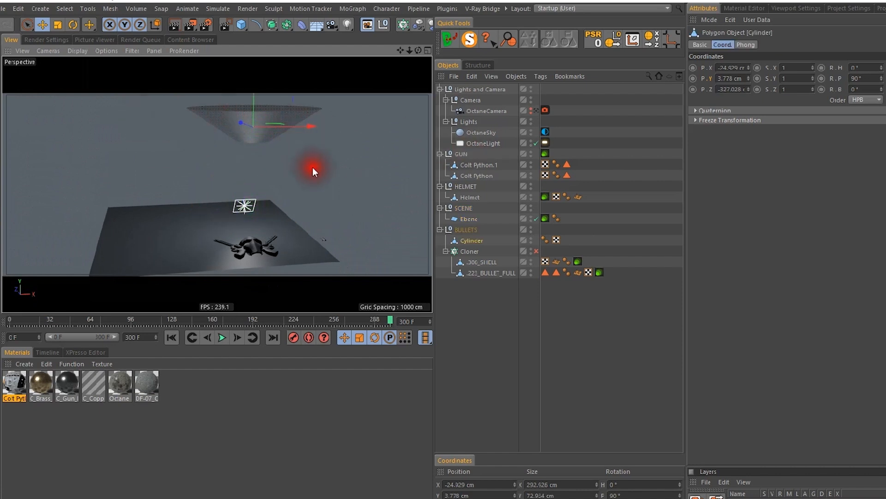
alt+middle_drag(255, 141, 287, 183)
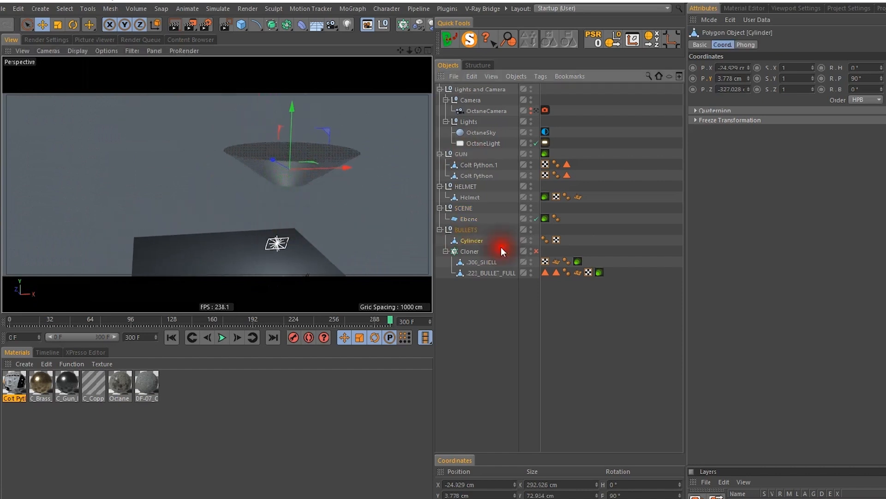
Add a Cylinder primitive and move it along X to about -678 cm, beside the ground plane
click(477, 299)
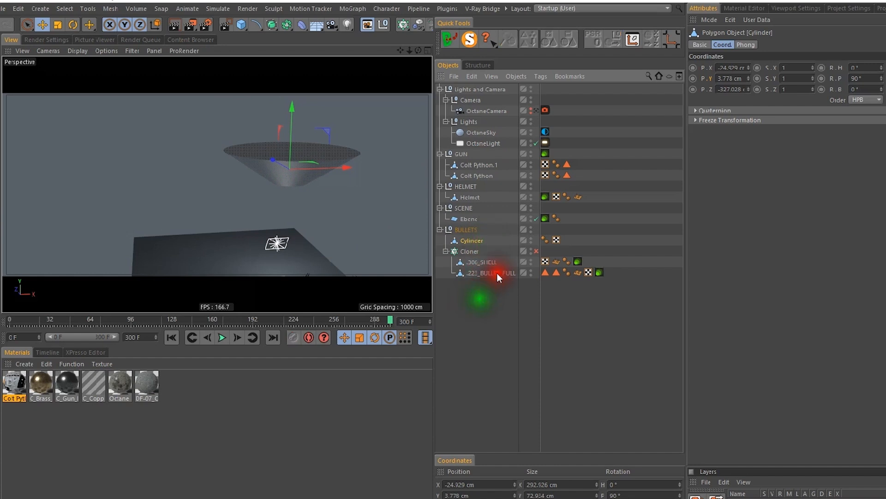
click(240, 27)
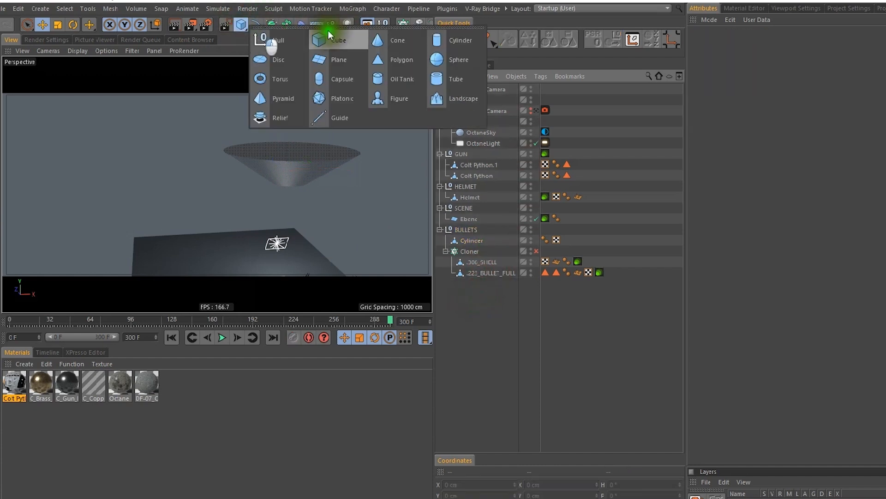
click(450, 39)
alt+right_drag(281, 256, 264, 269)
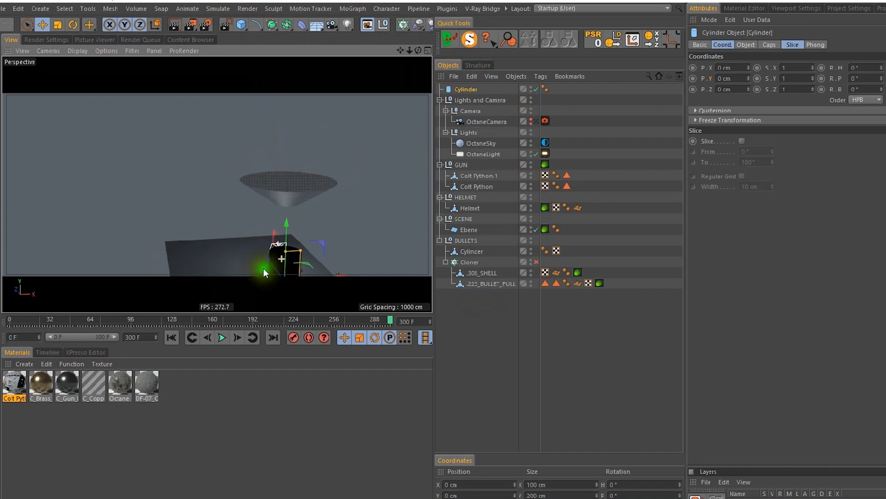
alt+right_drag(226, 243, 425, 196)
drag(381, 195, 172, 209)
alt+drag(108, 212, 84, 206)
alt+middle_drag(131, 202, 227, 208)
alt+drag(227, 208, 250, 207)
alt+right_drag(203, 208, 234, 205)
alt+middle_drag(235, 205, 214, 185)
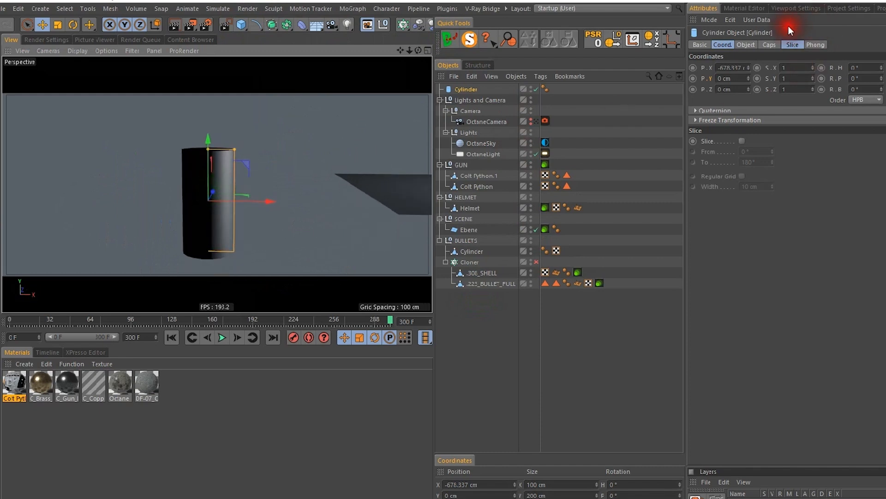
Disable the new cylinder's caps and shorten it to about 91 cm
click(770, 45)
click(735, 68)
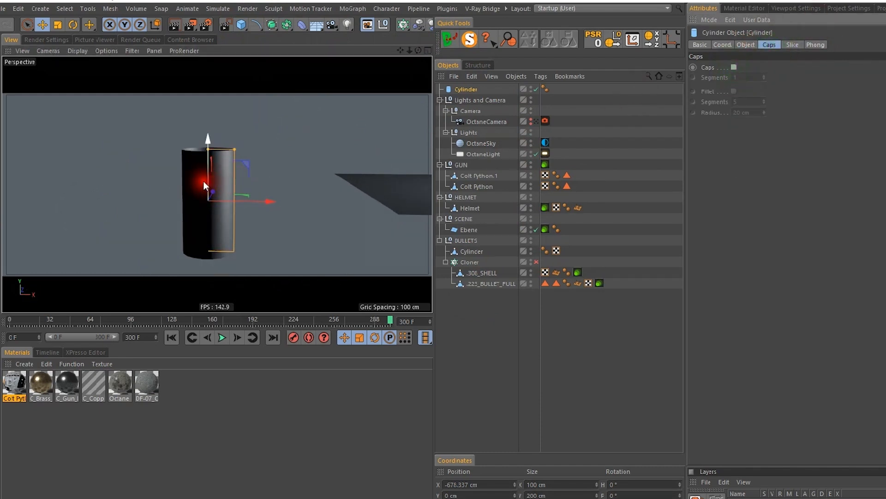
drag(208, 148, 203, 175)
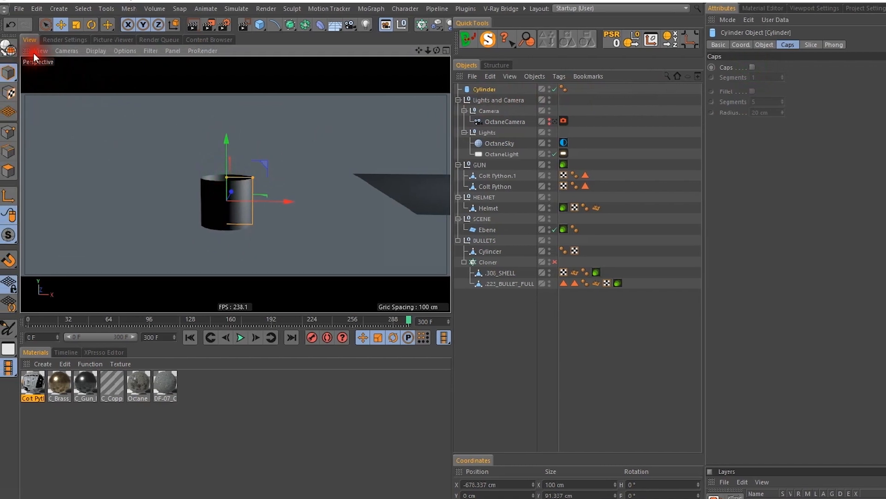
Make the new cylinder editable and scale its upper edge loop out to about 289 cm wide
click(9, 48)
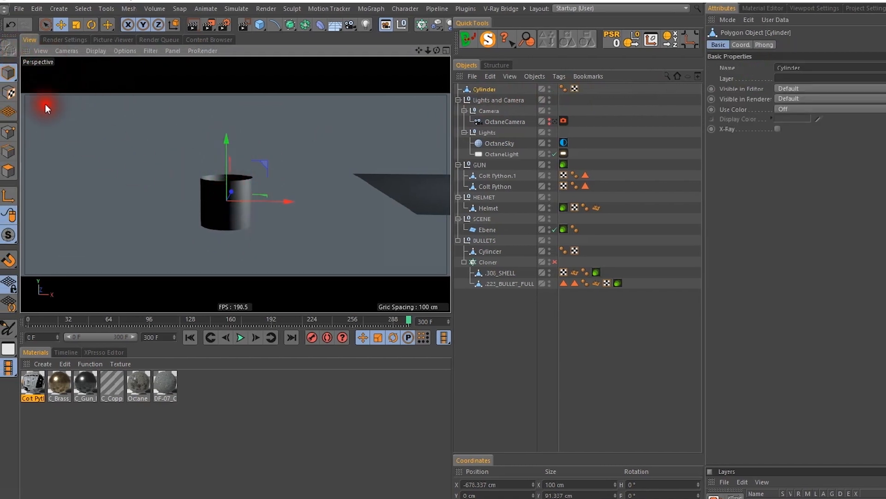
click(10, 153)
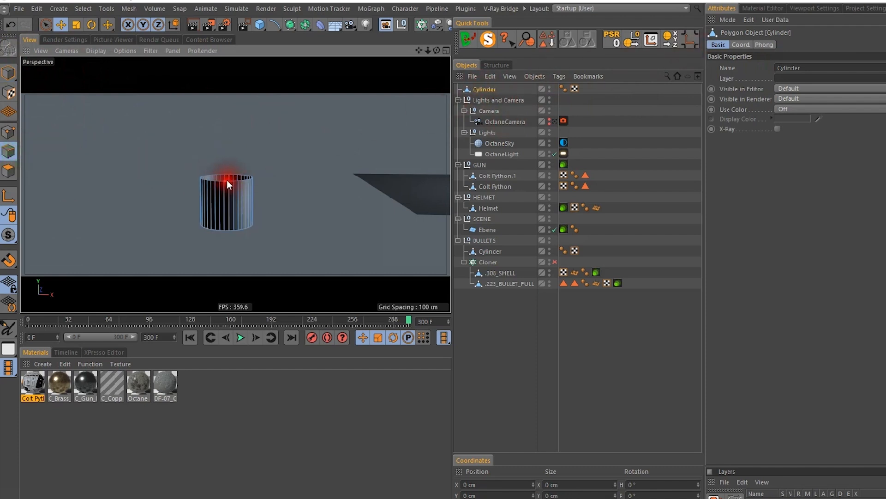
double_click(226, 180)
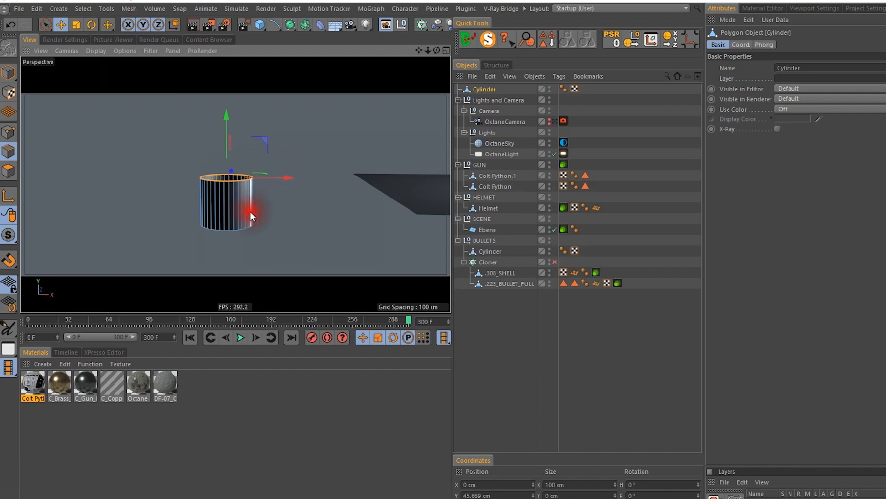
key(t)
drag(258, 218, 482, 197)
drag(211, 230, 463, 205)
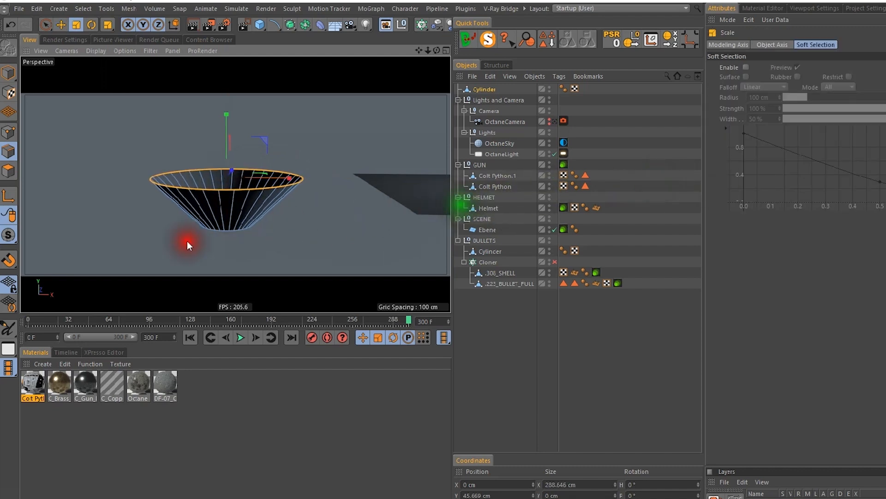
Scale the new cylinder's lower edge loop down to about 69 cm wide to form a funnel
double_click(224, 229)
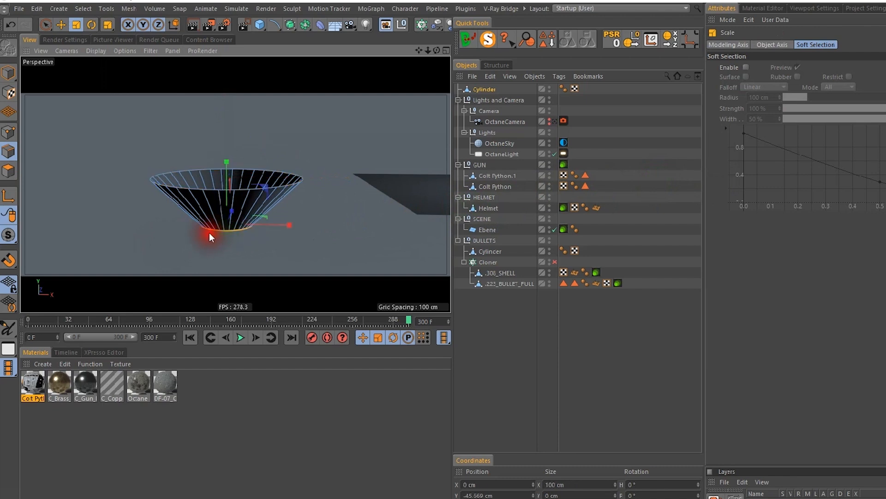
drag(302, 242, 144, 245)
alt+drag(271, 195, 268, 234)
Delete the newly modelled funnel geometry and return to the helmet and guns
click(484, 91)
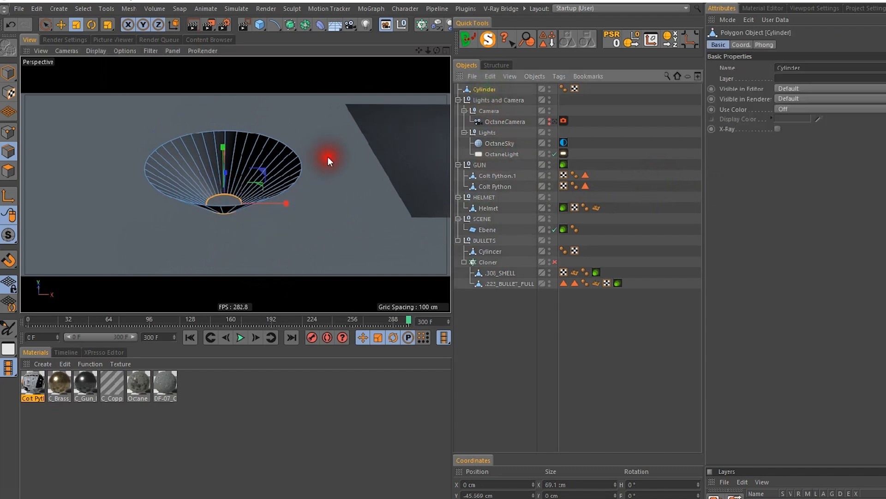
key(Delete)
alt+drag(413, 168, 283, 215)
alt+right_drag(266, 212, 297, 202)
alt+middle_drag(264, 222, 274, 204)
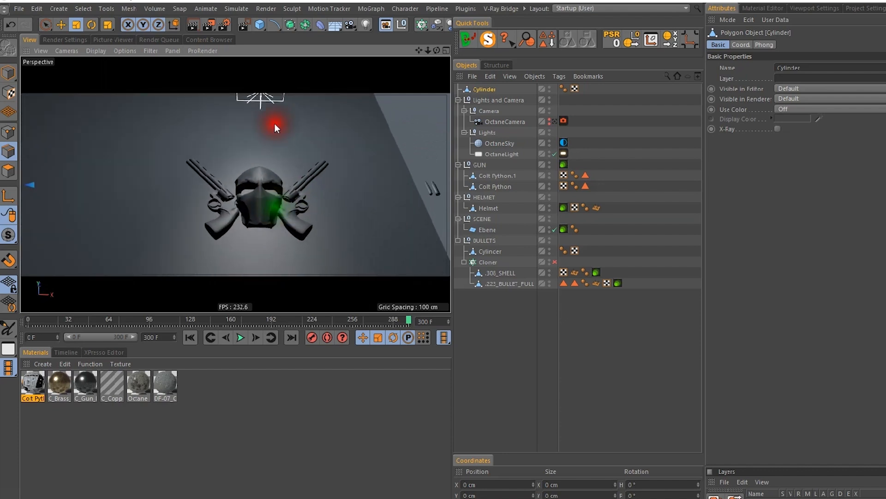
alt+drag(279, 190, 298, 201)
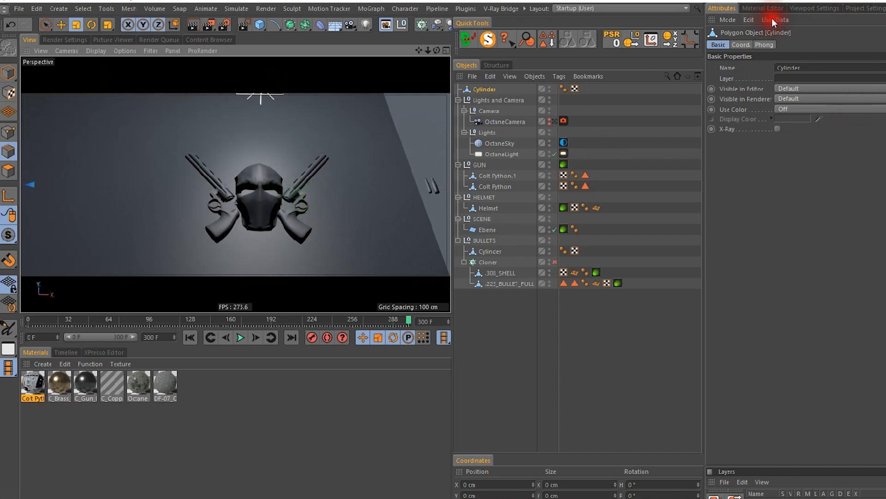
Open the project's general dynamics settings and reset Gravity to its default of 1000 cm
click(848, 9)
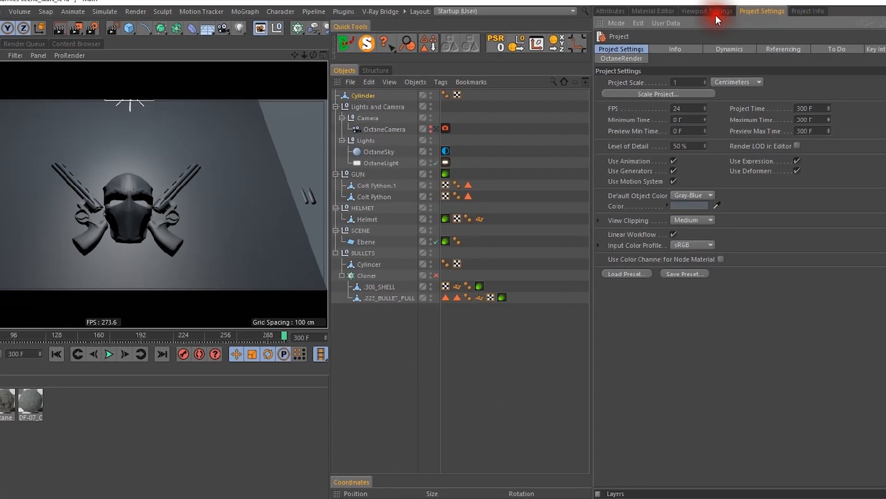
click(730, 50)
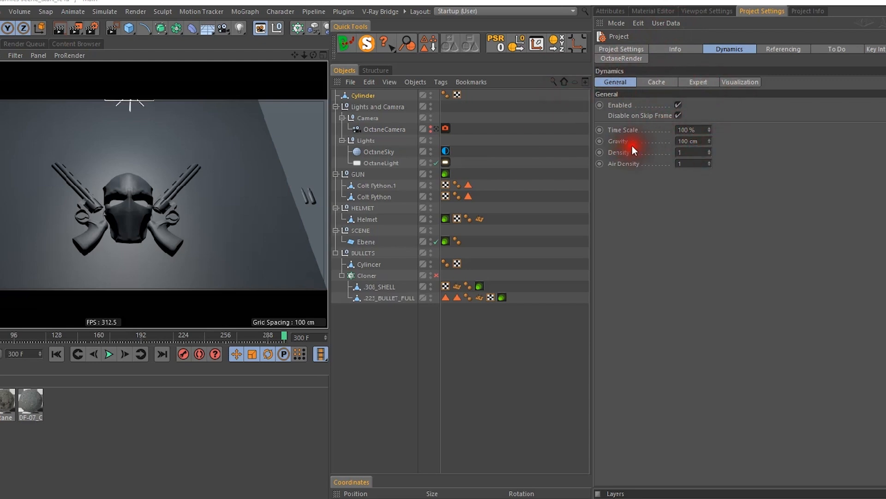
click(690, 141)
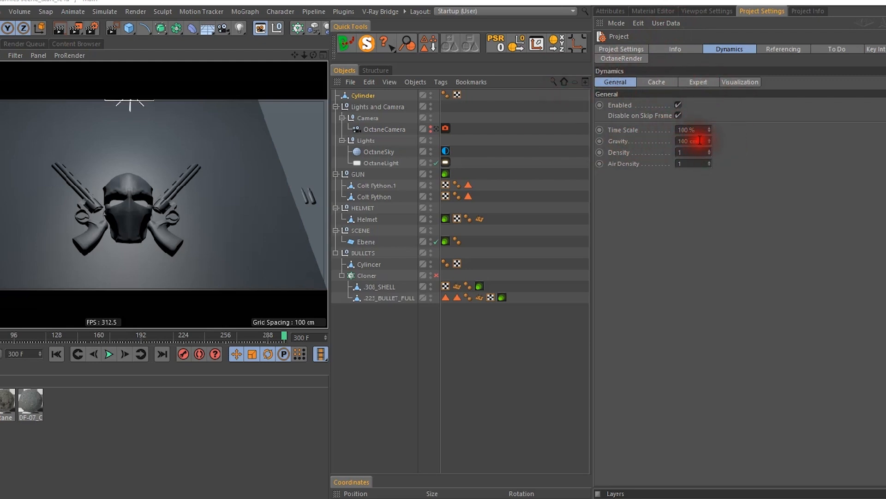
right_click(621, 141)
click(664, 223)
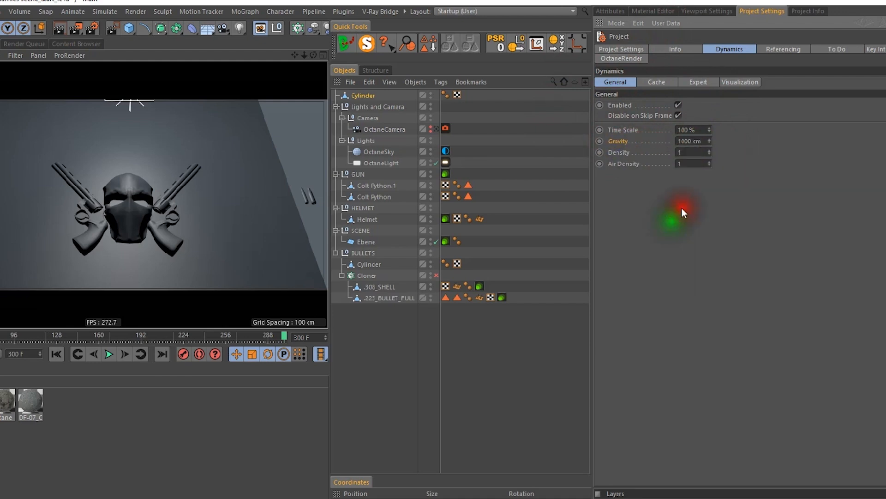
Set the dynamics Gravity to 100 cm
drag(691, 140, 764, 159)
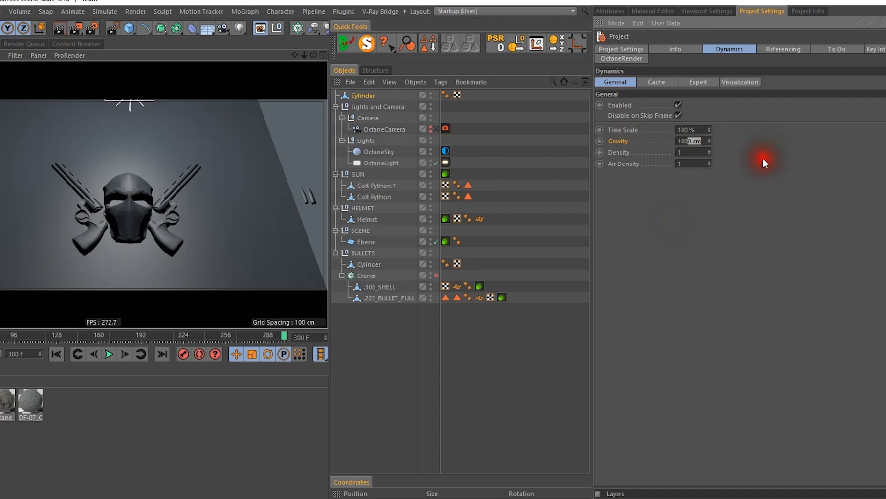
key(BackSpace)
key(Return)
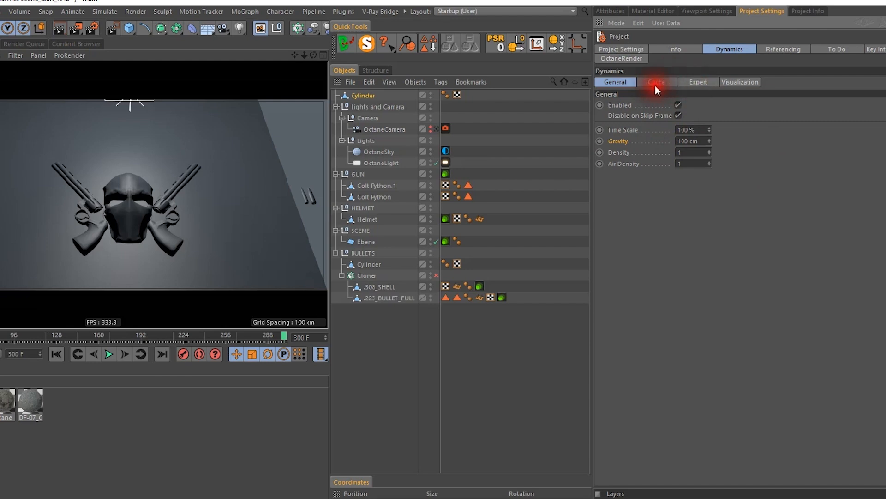
In the expert dynamics settings, reset Steps per Frame to its default of 5 and set it back to 20
click(702, 82)
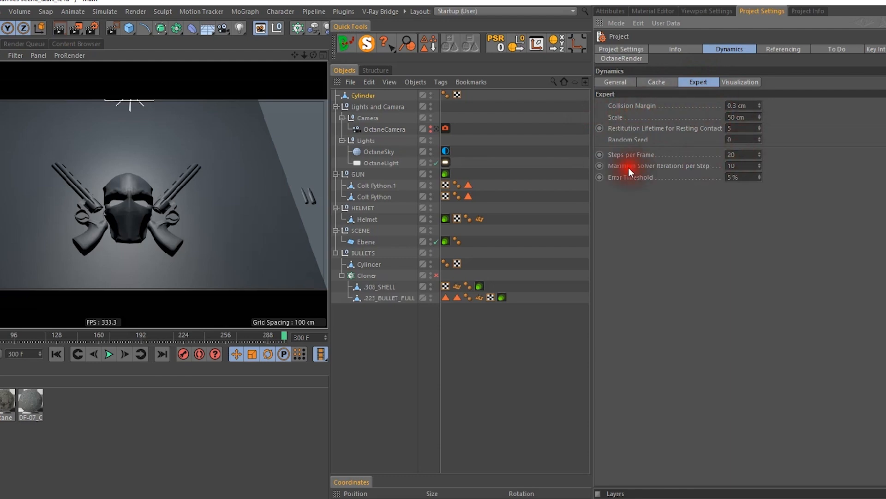
double_click(741, 154)
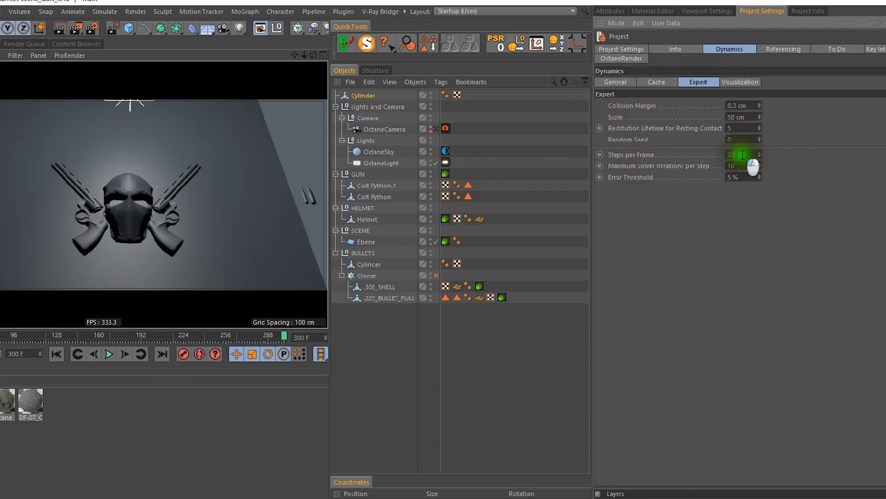
click(638, 155)
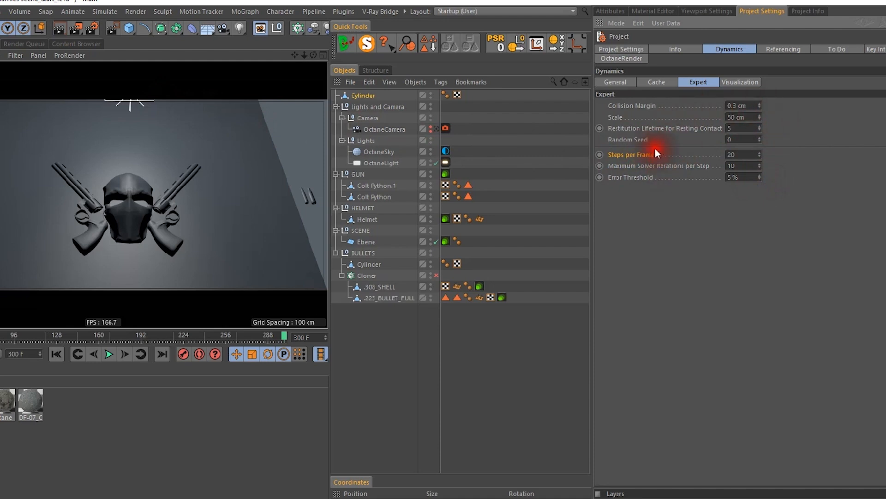
right_click(637, 153)
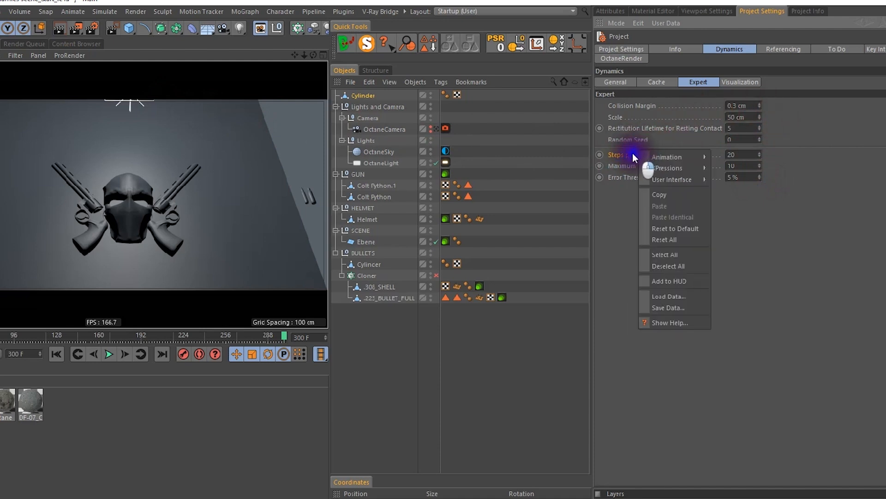
click(669, 226)
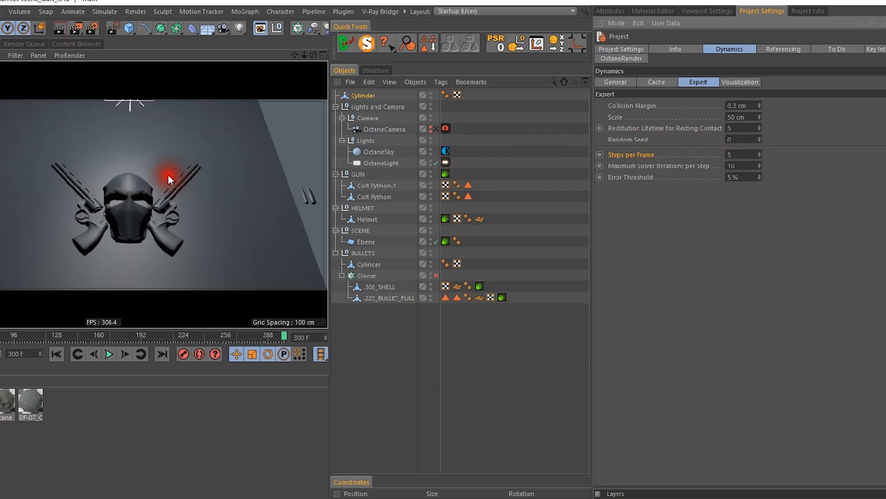
double_click(734, 154)
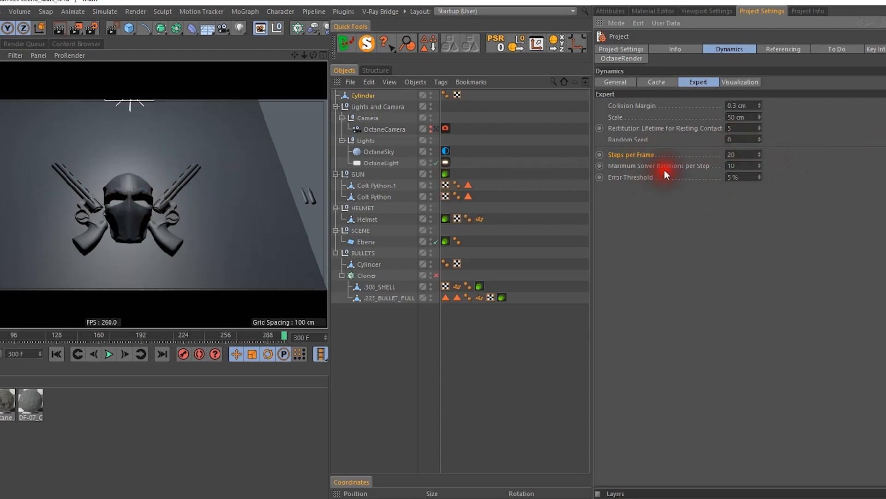
Reset the dynamics Collision Margin to its default of 1 cm and set it back to 0.3 cm
click(649, 107)
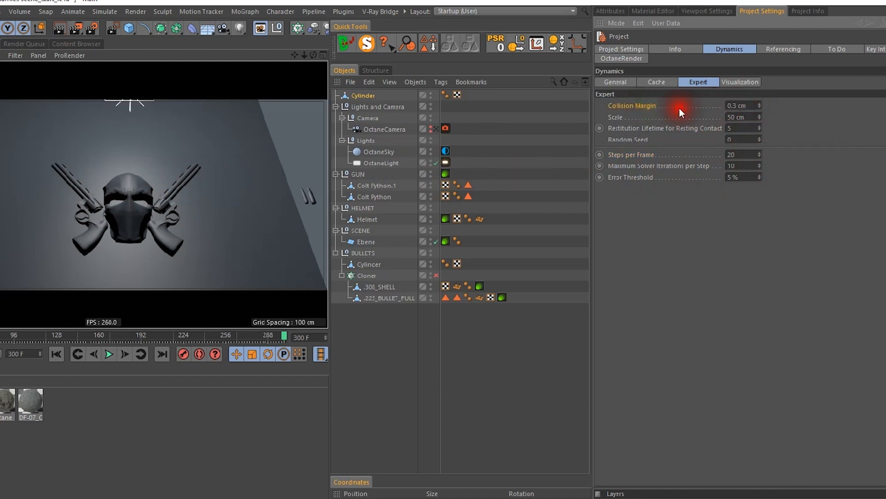
right_click(625, 107)
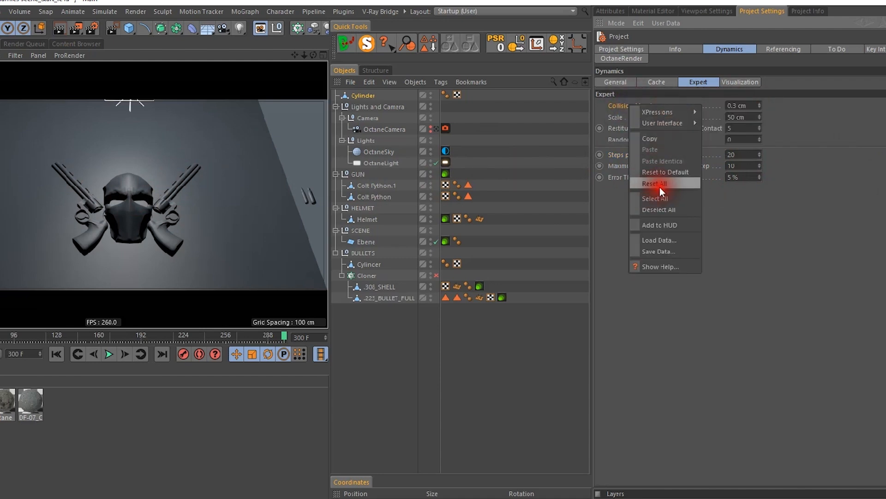
click(665, 172)
click(738, 106)
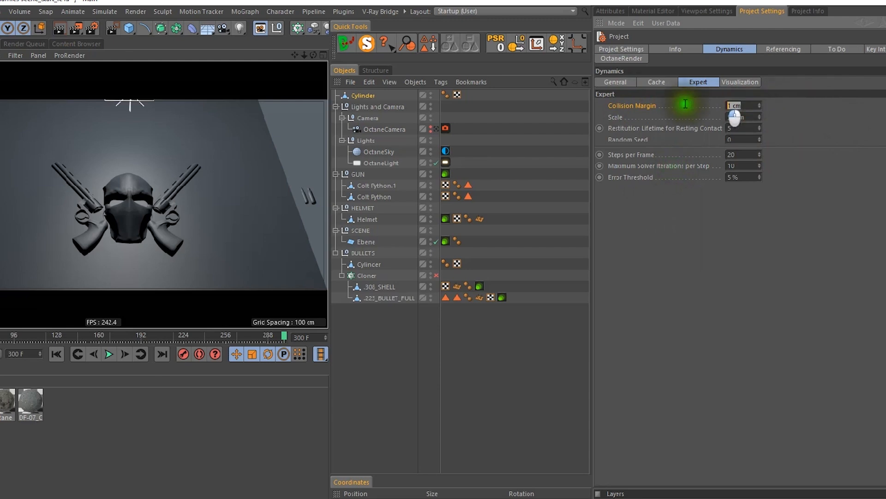
text(0.3)
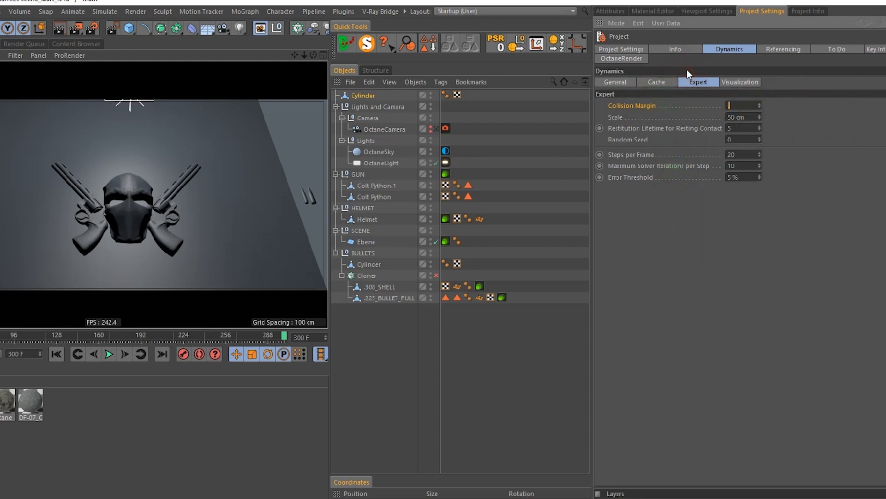
key(Return)
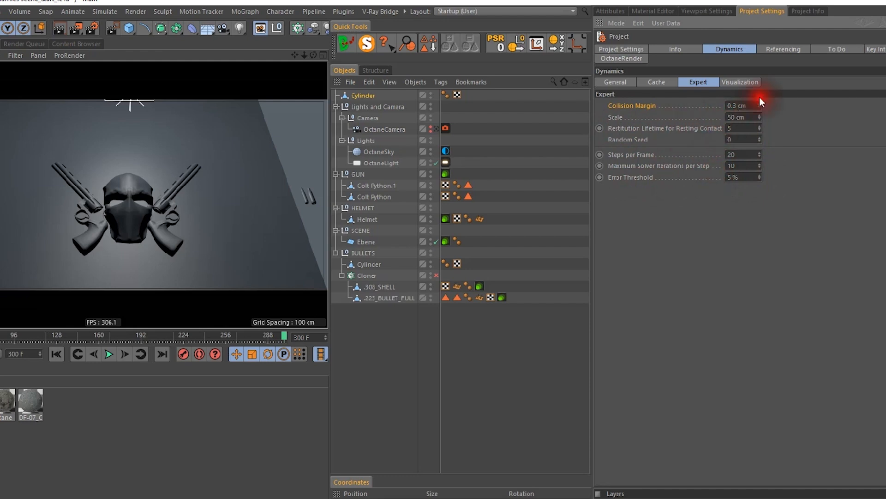
Enable the dynamics visualization for the project
click(735, 83)
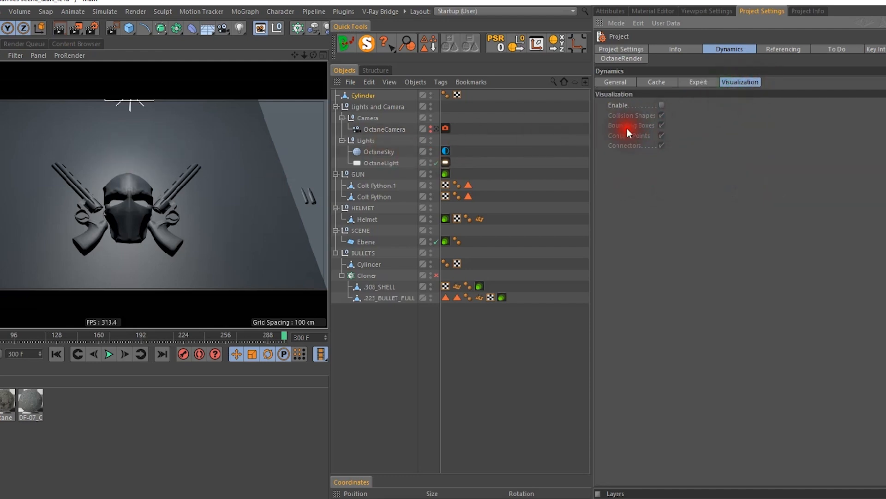
click(656, 106)
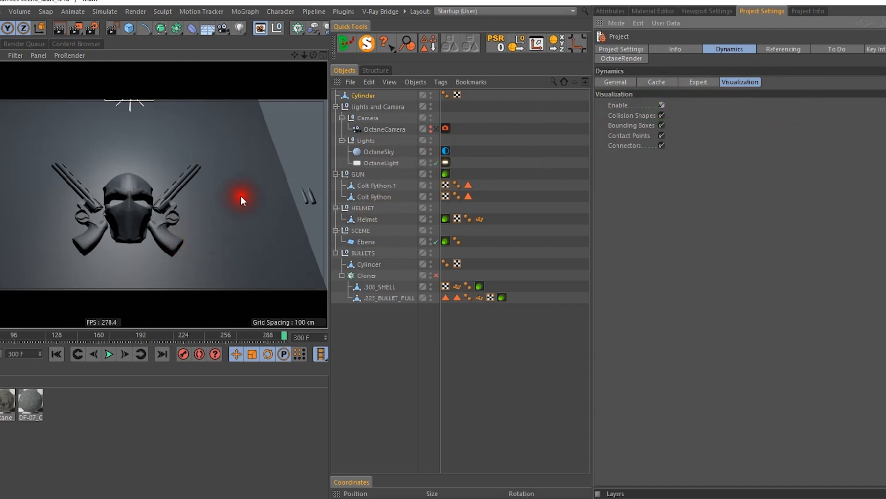
alt+drag(260, 214, 157, 226)
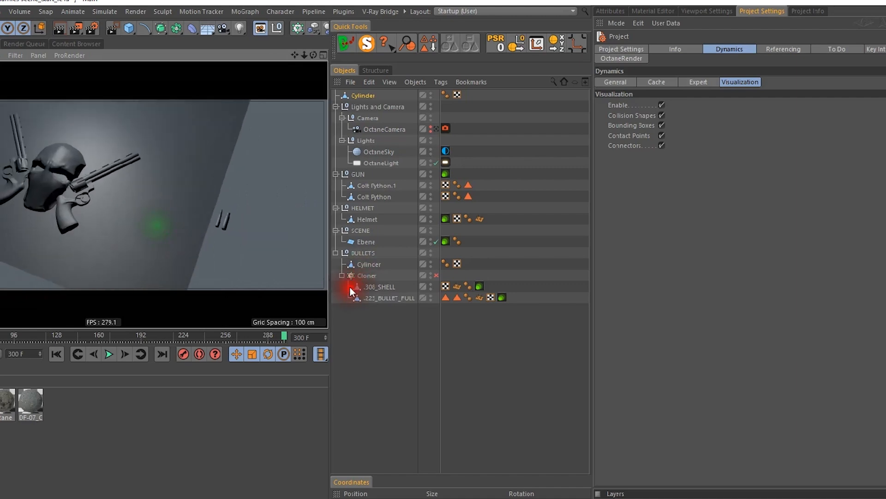
Switch to model mode and select both bullet objects, .223_BULLET_FULL and .308_SHELL
click(383, 297)
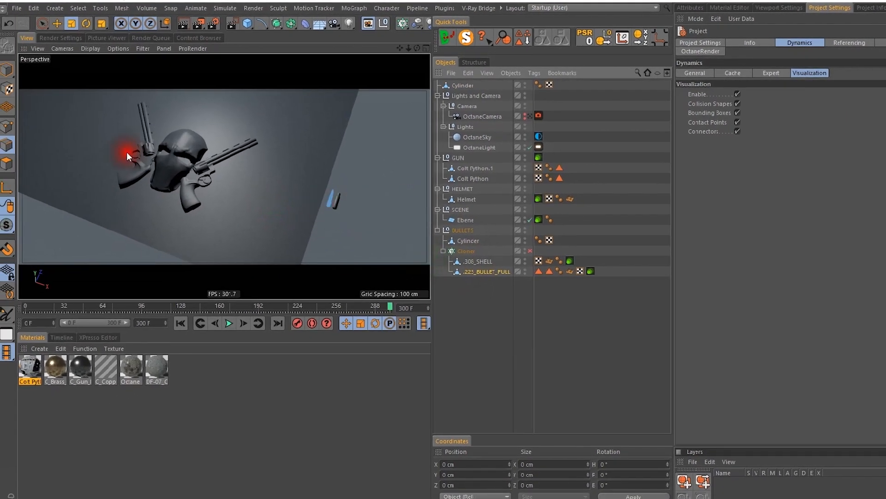
click(7, 69)
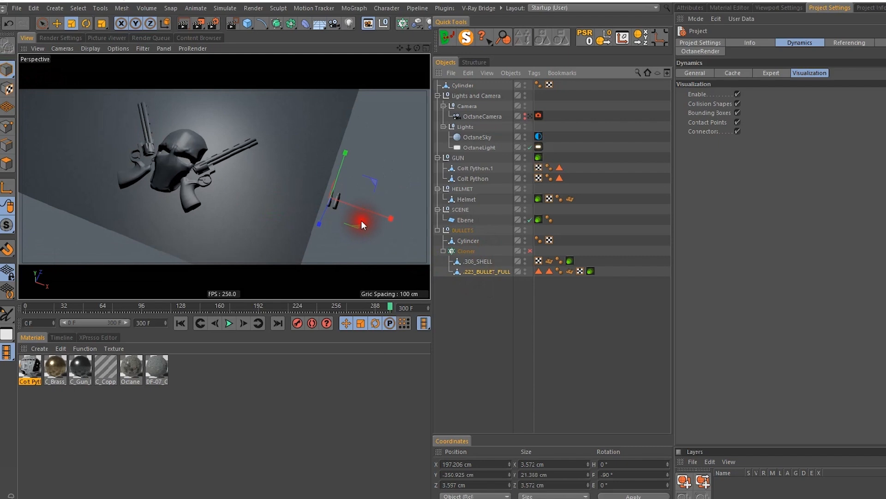
key(e)
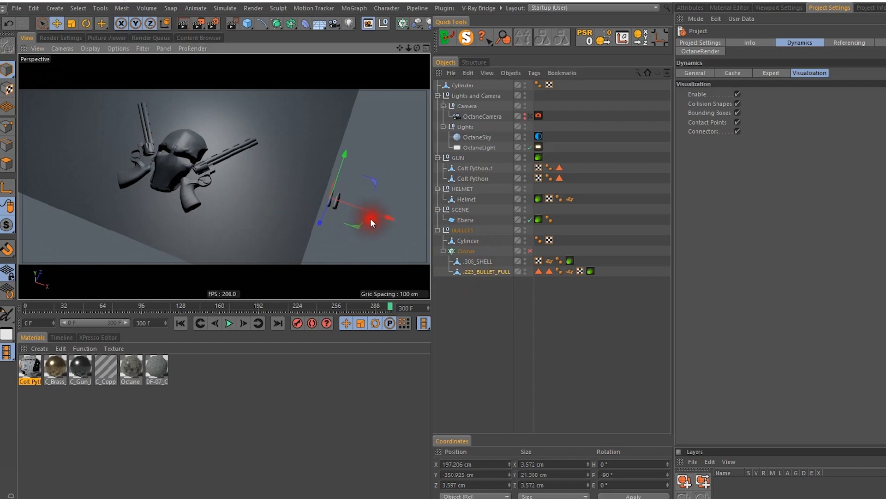
ctrl+click(478, 261)
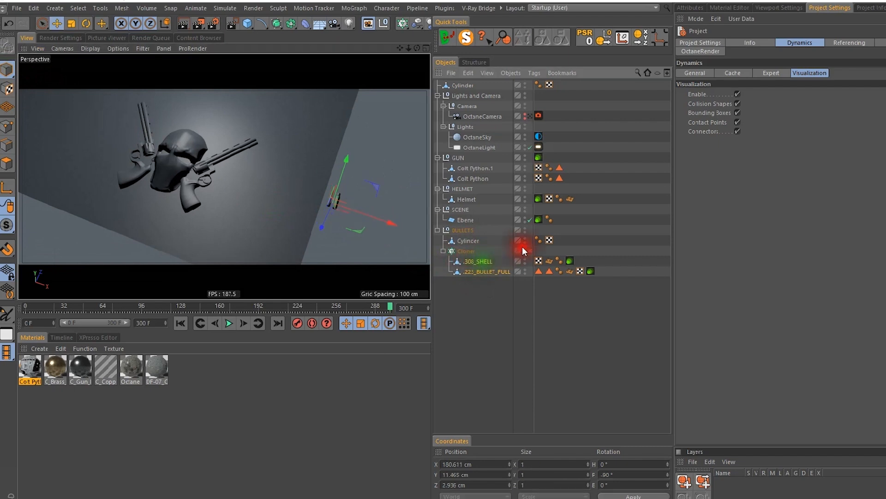
Show the bullet Cloner's attributes and enable the Cloner so its clones appear above the funnel
click(473, 251)
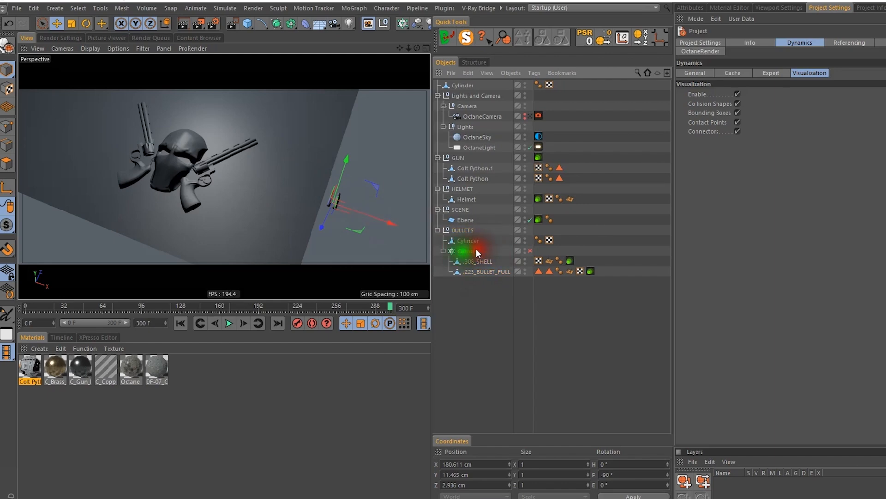
alt+drag(188, 123, 287, 214)
scroll(311, 190, down, 5)
alt+drag(305, 180, 377, 178)
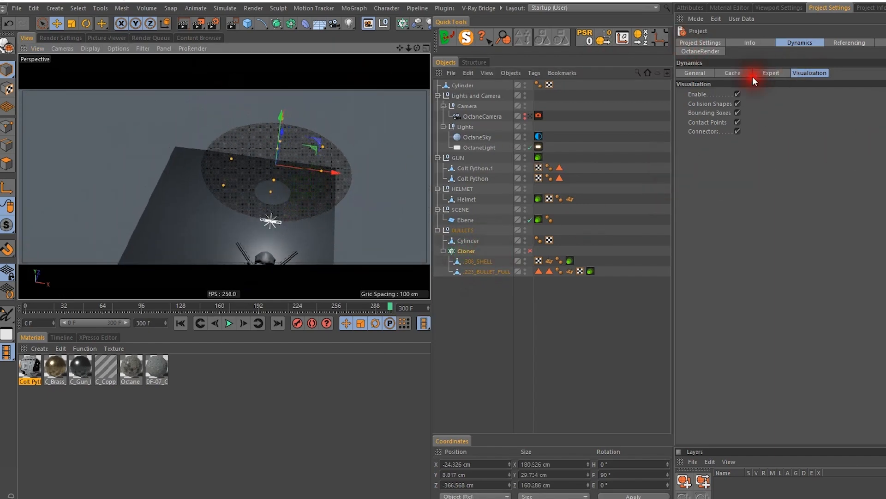
click(691, 8)
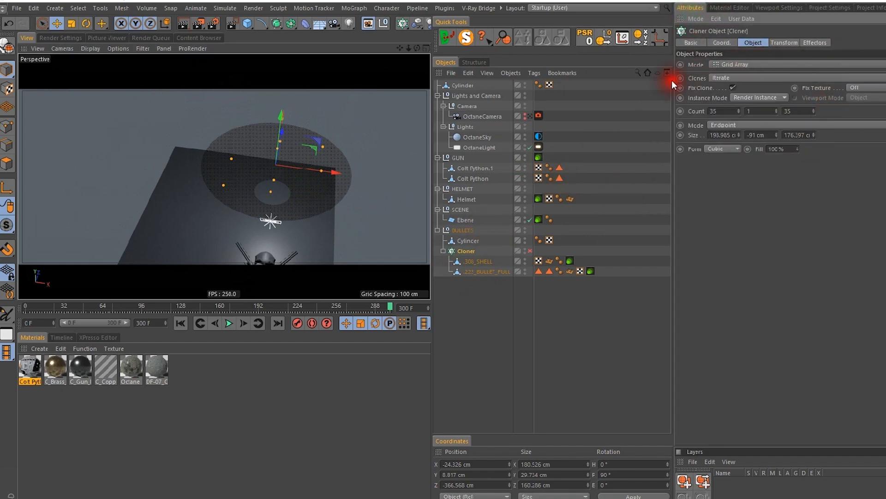
click(529, 251)
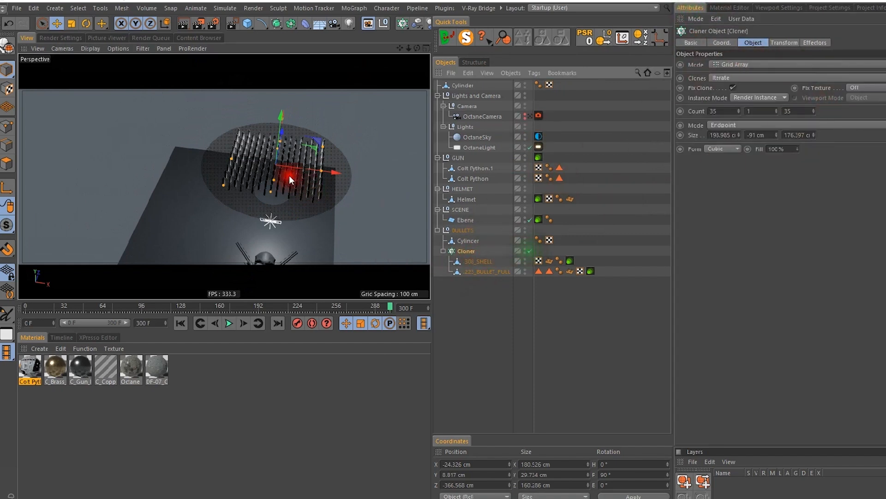
mouse_move(271, 175)
alt+mouse_down()
mouse_move(320, 157)
mouse_move(306, 153)
alt+mouse_up()
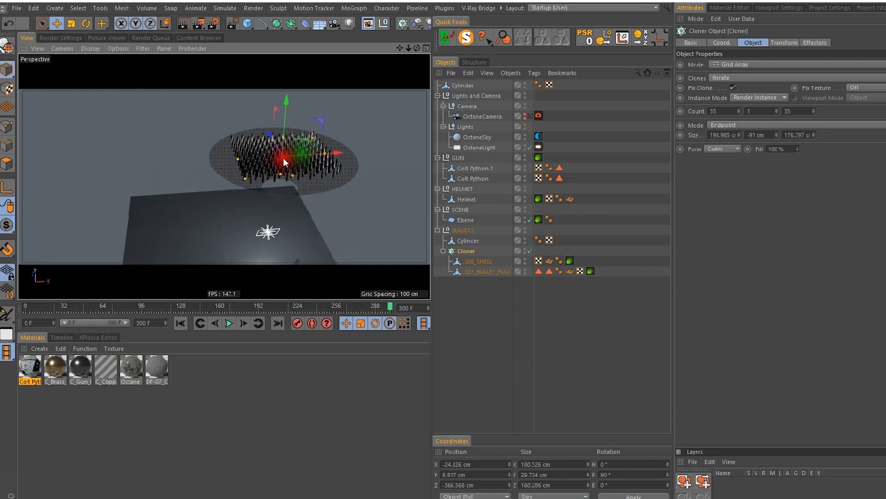
alt+right_drag(291, 161, 315, 160)
mouse_move(315, 159)
alt+mouse_down()
mouse_move(347, 190)
mouse_move(276, 172)
alt+mouse_up()
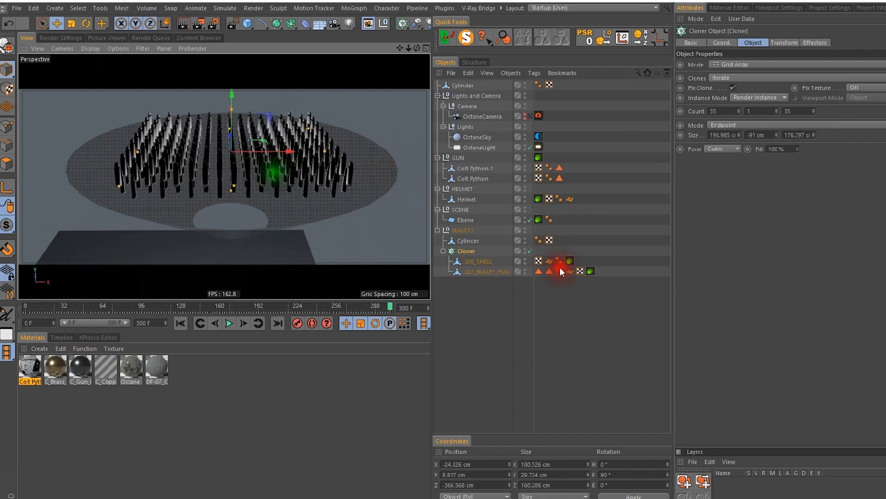
Add Rigid Body tags to .308_SHELL and .223_BULLET_FULL and show only their Collision settings
click(482, 262)
shift+click(480, 270)
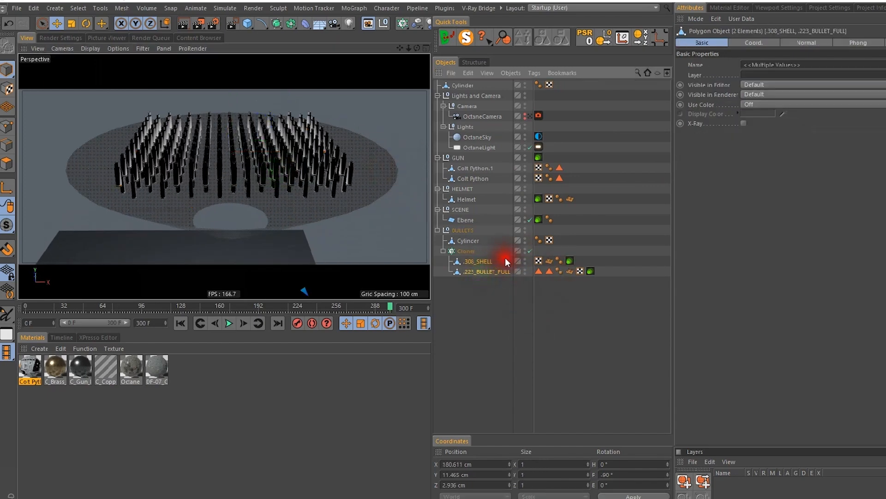
right_click(487, 272)
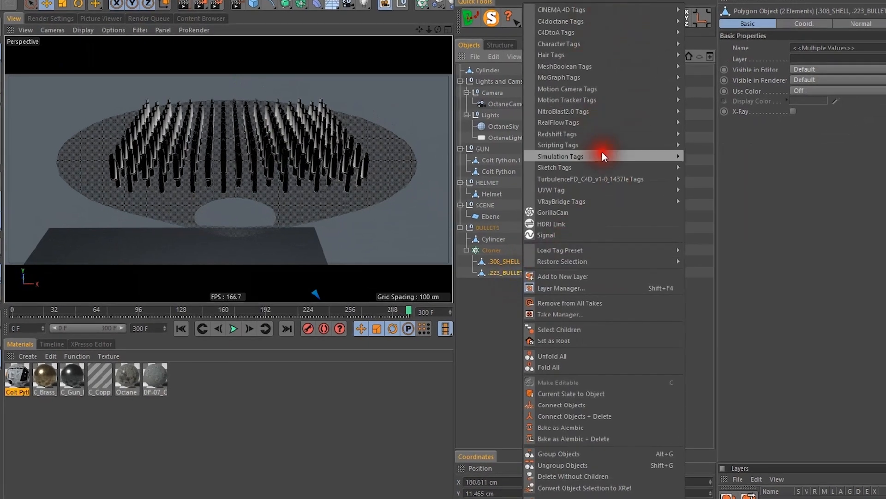
mouse_move(588, 155)
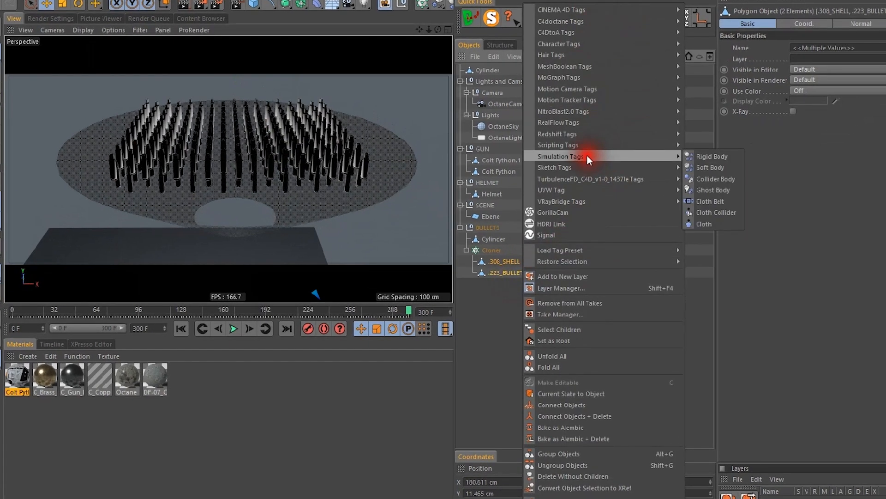
click(712, 157)
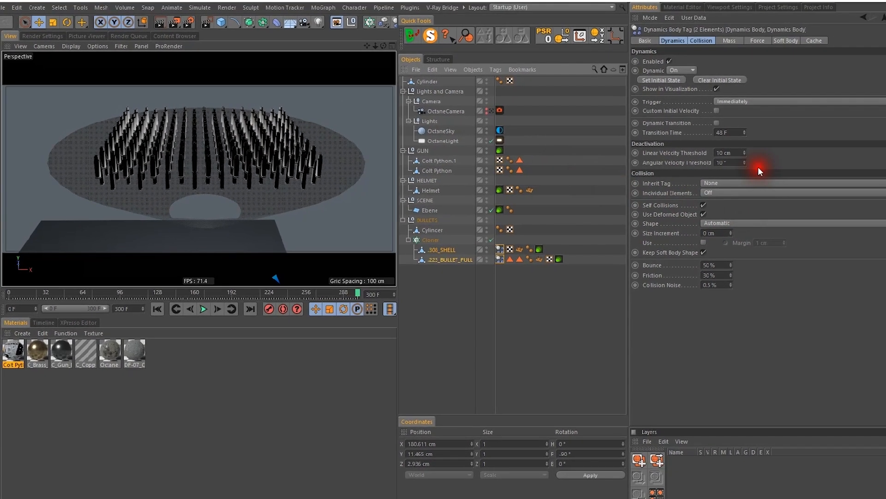
click(702, 41)
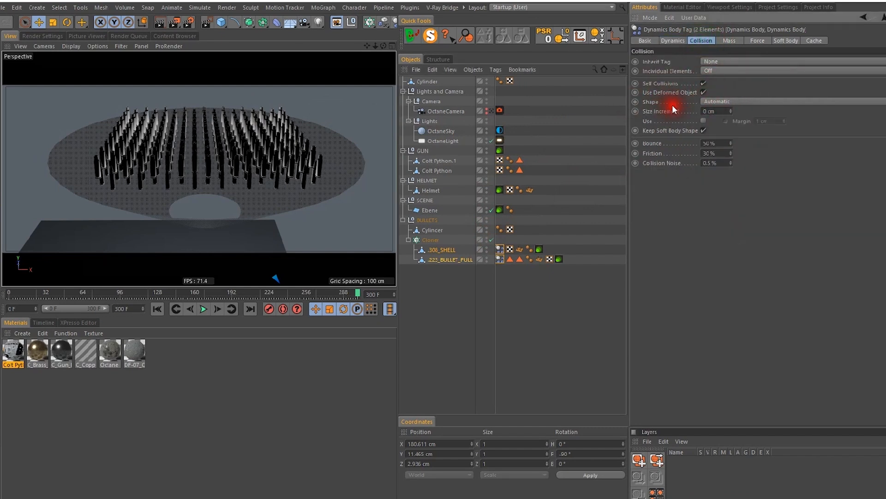
Reduce the Cloner's grid count to 5 × 1 × 5
click(430, 239)
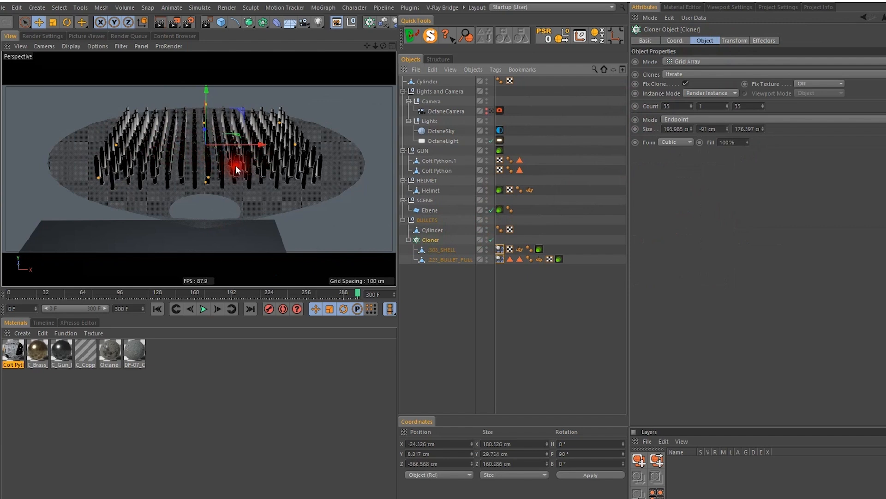
click(667, 106)
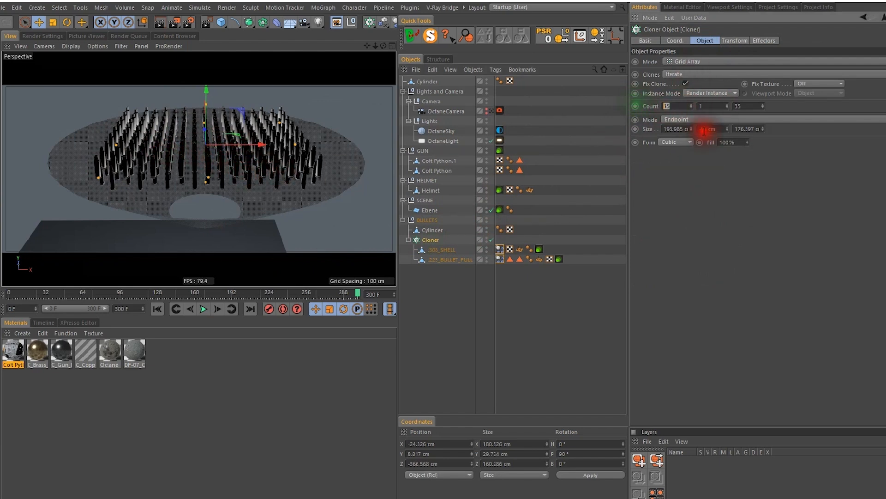
text(5)
click(748, 106)
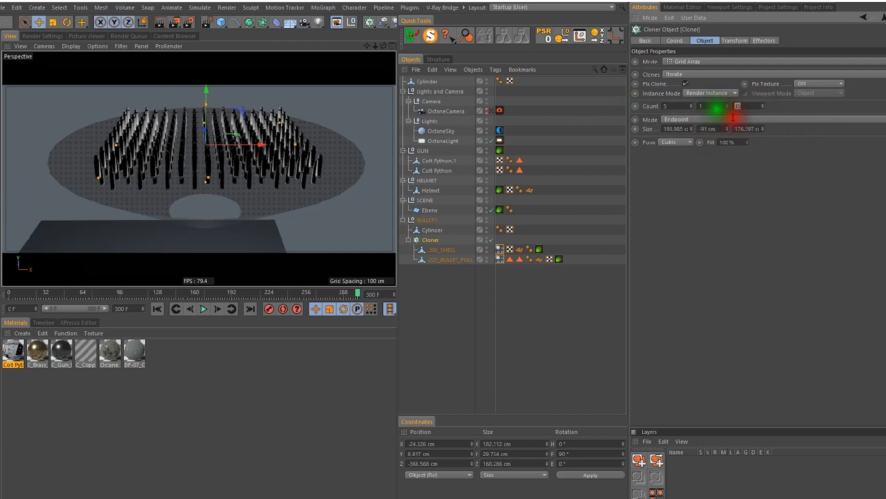
text(5)
click(771, 173)
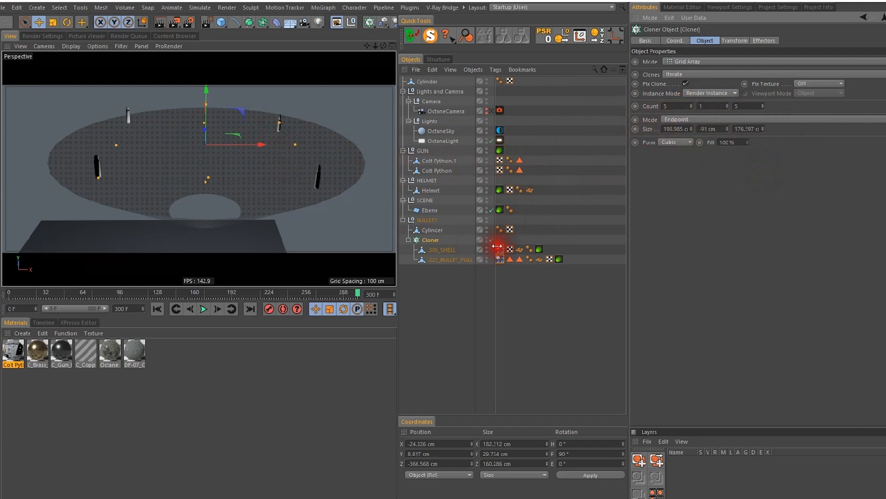
Select both bullets' Dynamics Body tags, keep the collision Shape on Automatic, and advance the simulation from the start to frame 1
drag(500, 248, 496, 266)
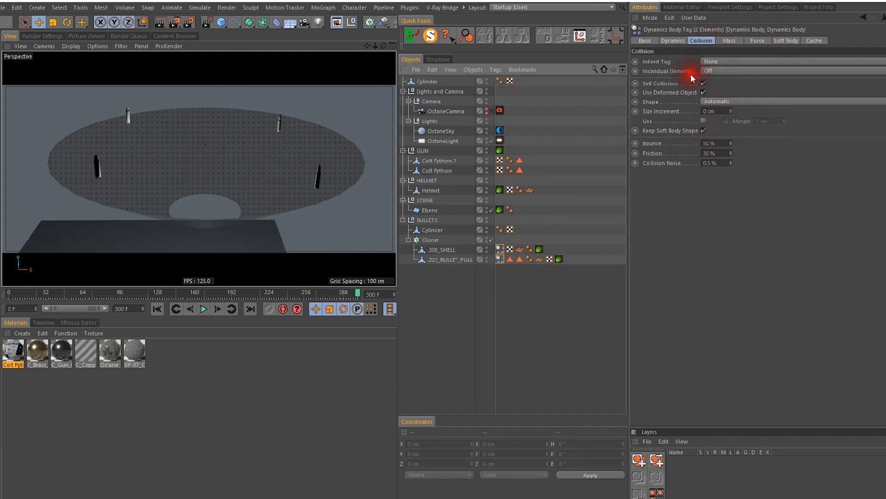
click(715, 103)
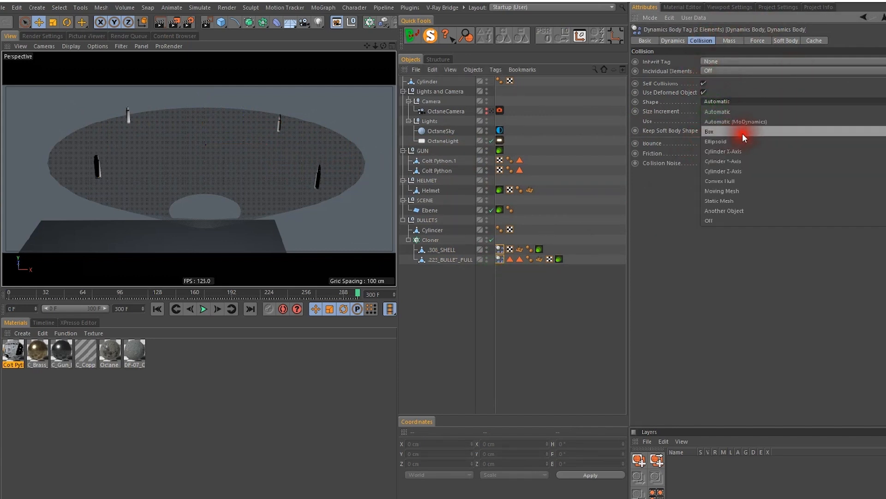
click(716, 101)
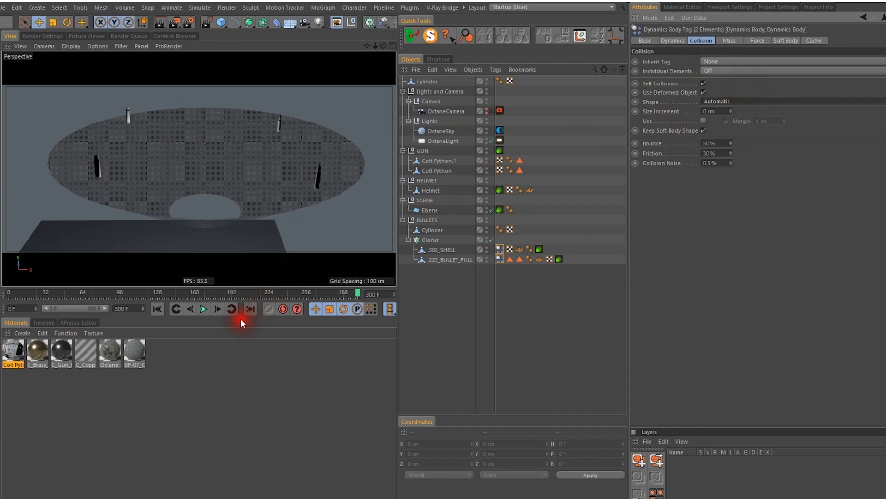
click(158, 309)
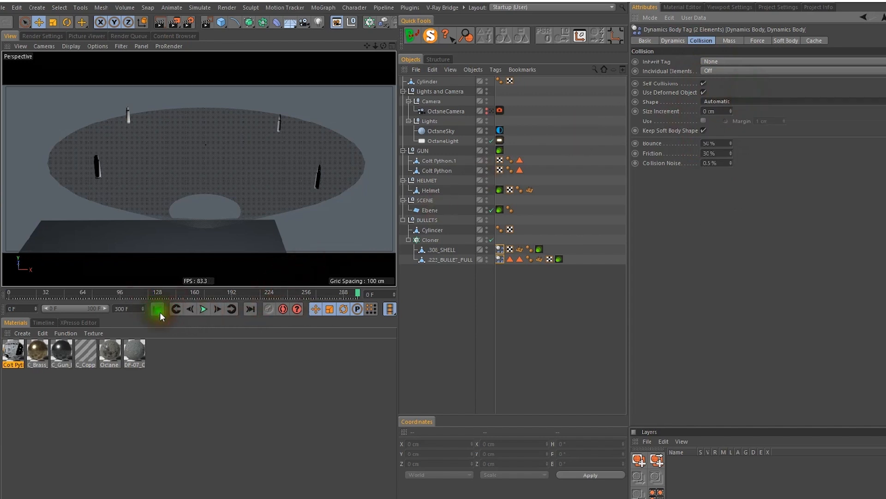
click(217, 308)
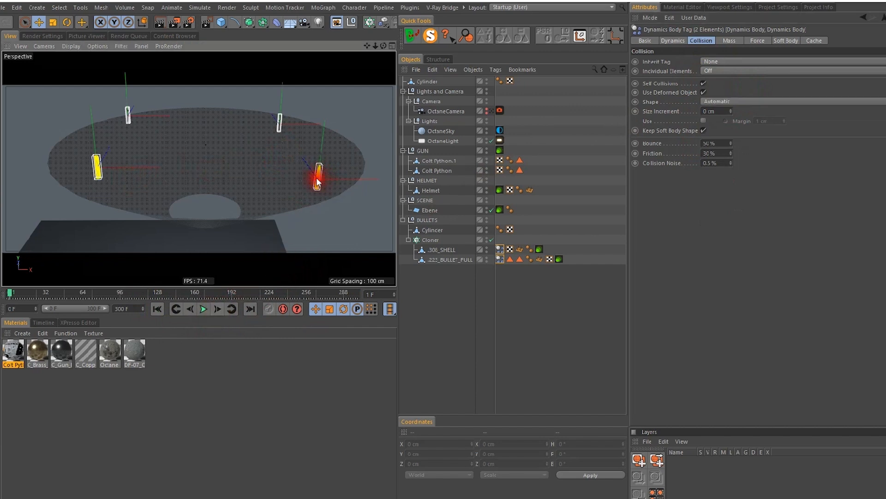
Examine the visualized collision shape around a .223 bullet clone up close from several angles
scroll(318, 175, up, 8)
alt+drag(331, 169, 192, 187)
alt+right_drag(178, 183, 203, 179)
alt+drag(189, 186, 303, 171)
alt+right_drag(150, 160, 87, 171)
alt+drag(151, 162, 253, 181)
alt+right_drag(253, 181, 311, 162)
mouse_move(243, 174)
alt+mouse_down()
mouse_move(302, 182)
mouse_move(325, 174)
mouse_move(216, 171)
mouse_move(252, 174)
alt+mouse_up()
alt+middle_drag(252, 173, 209, 173)
alt+right_drag(208, 172, 192, 182)
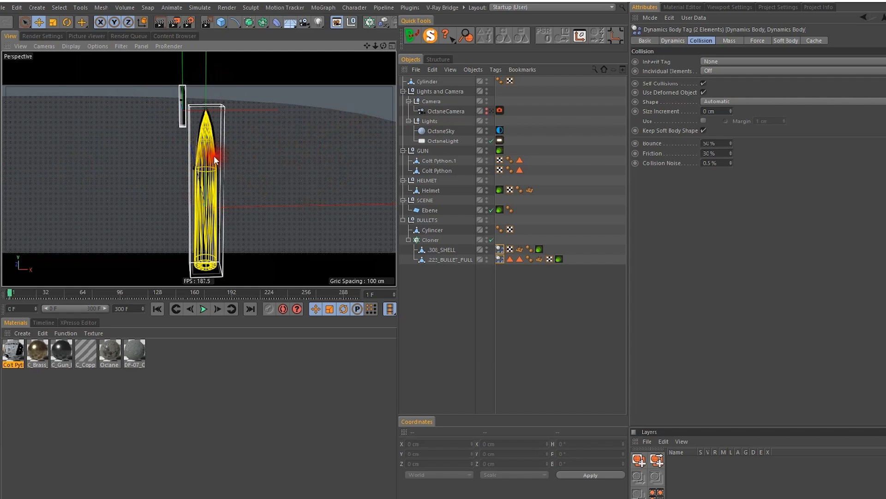
alt+drag(223, 146, 215, 170)
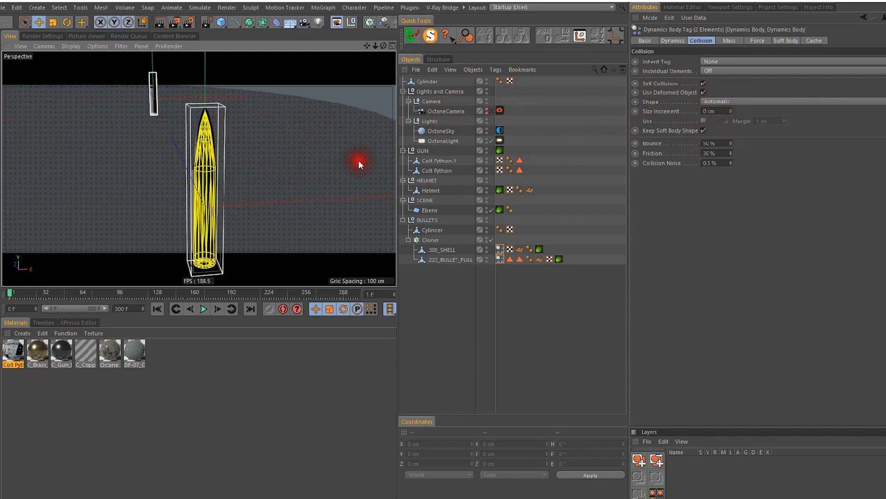
Set both bullets' collision Shape to Cylinder Y-Axis and recalculate the simulation from the start to frame 1
click(707, 101)
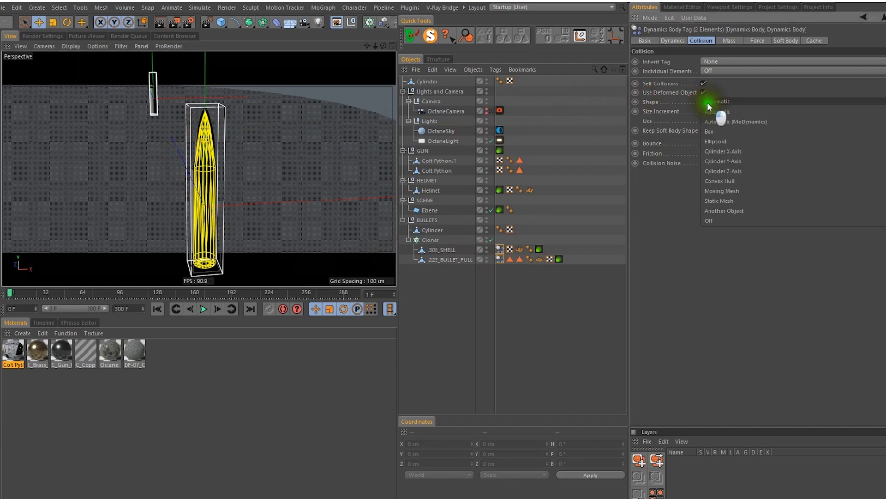
click(799, 85)
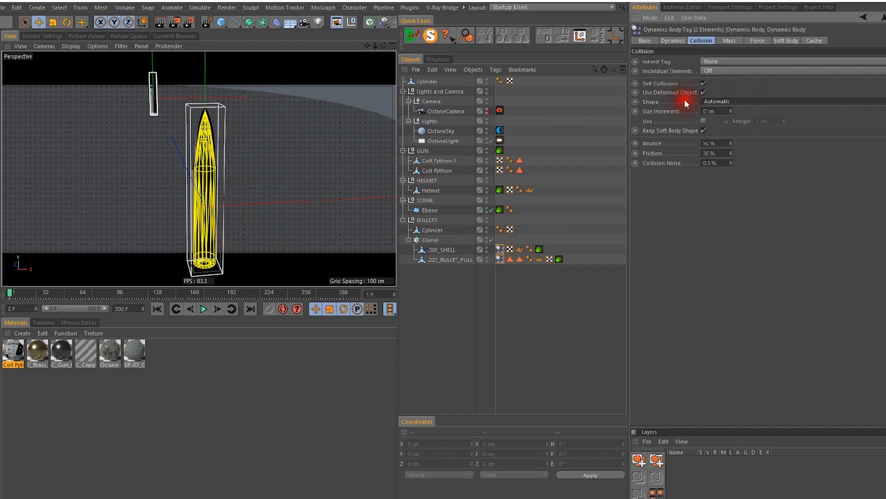
click(723, 103)
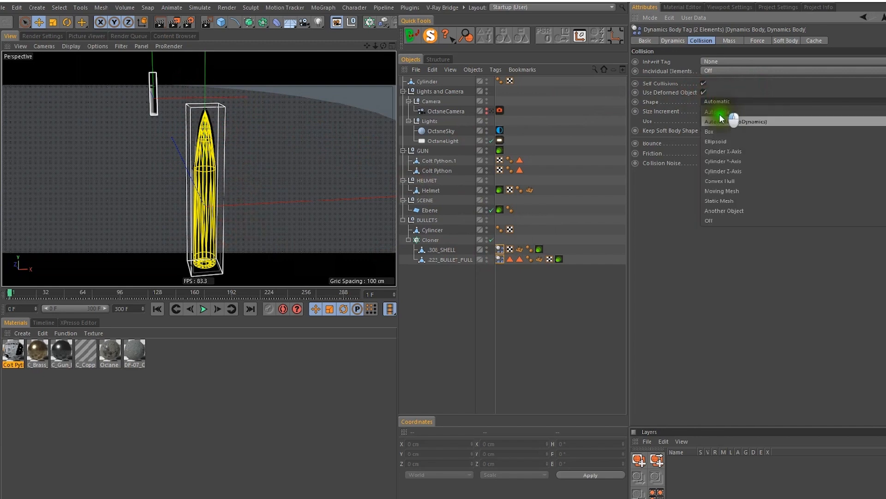
click(718, 162)
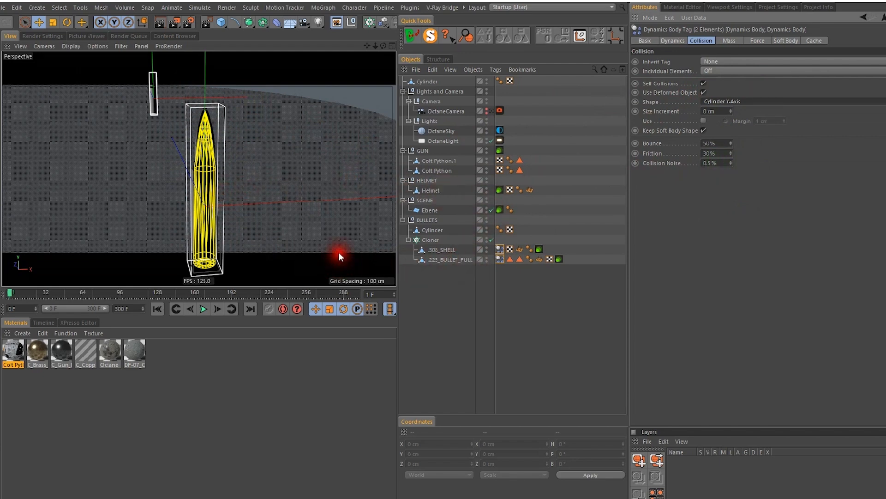
alt+right_drag(181, 164, 197, 184)
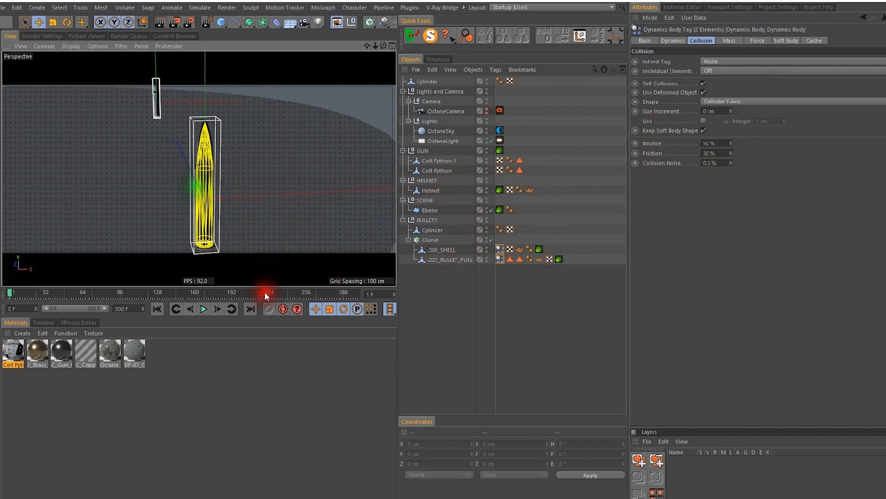
click(157, 309)
click(218, 308)
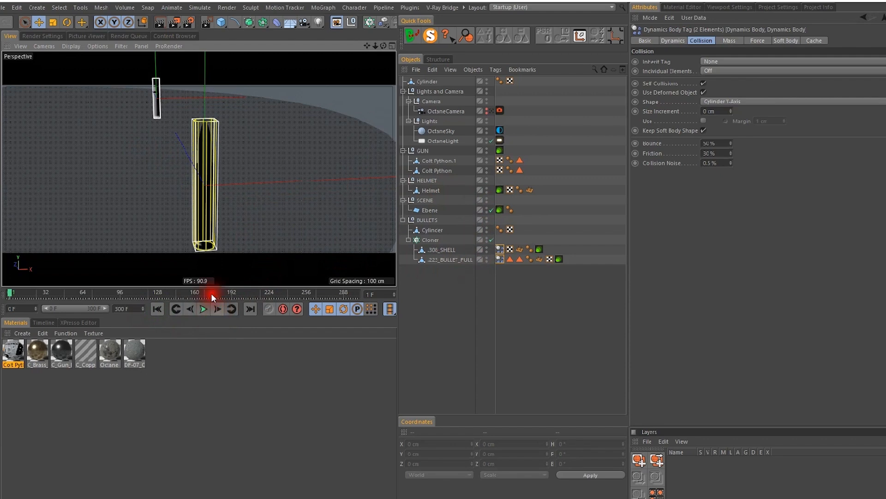
Disable the dynamics visualization in the project settings
alt+drag(196, 178, 58, 234)
alt+right_drag(219, 177, 246, 160)
alt+drag(187, 186, 251, 185)
alt+right_drag(294, 164, 224, 183)
alt+drag(311, 159, 347, 63)
click(765, 7)
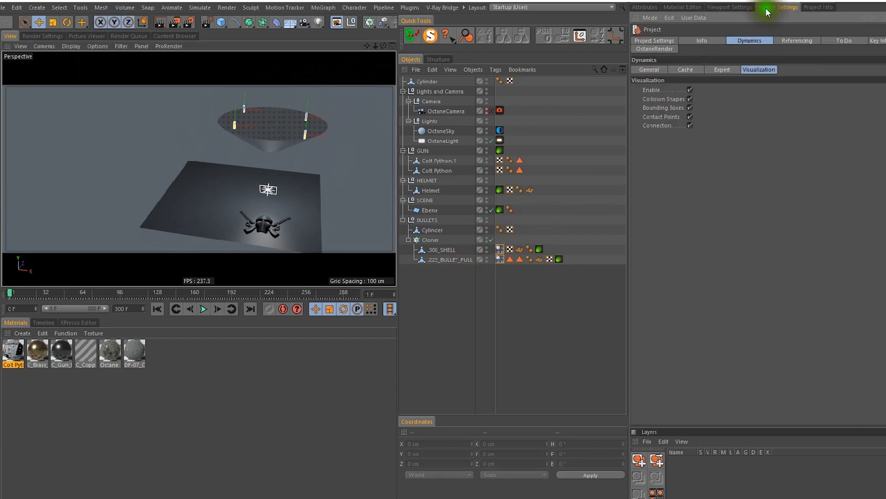
click(689, 90)
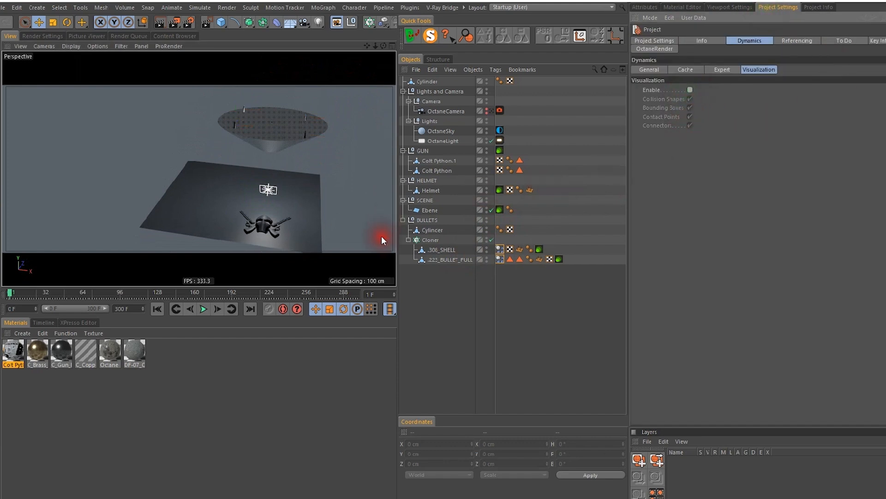
Raise the bullet Cloner's grid count to 35 × 1 × 35
click(434, 239)
click(644, 7)
drag(668, 112, 645, 106)
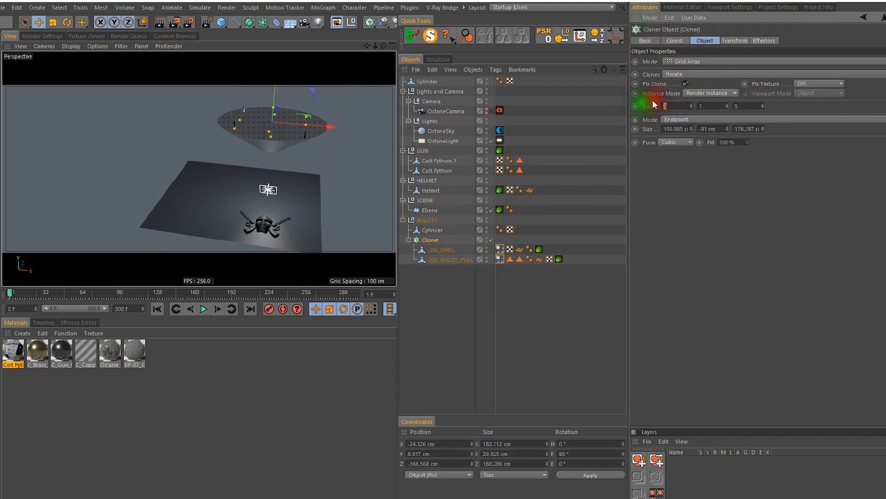
drag(744, 106, 730, 105)
text(35)
click(790, 108)
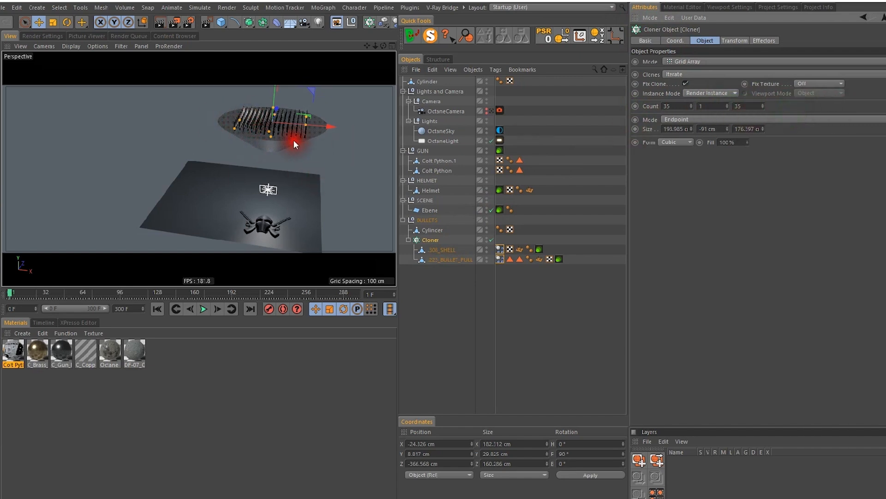
Add a Displacer deformer and make it a child of the Ebene floor plane
click(197, 206)
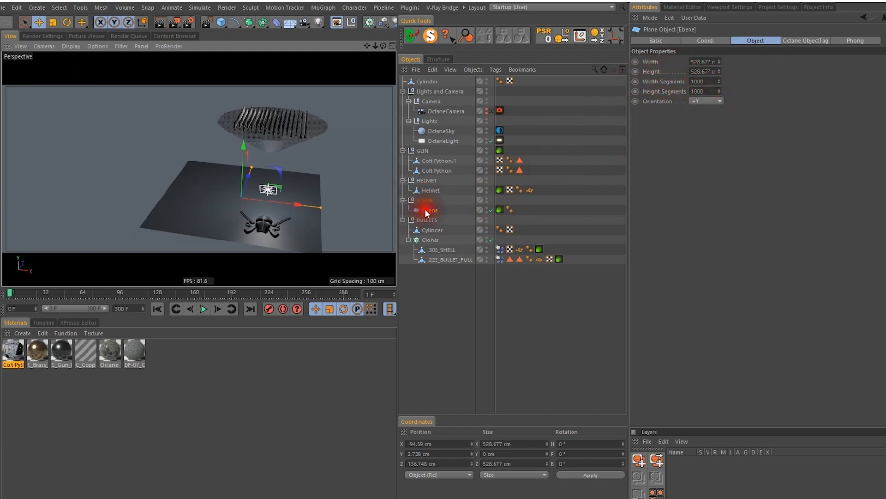
click(280, 21)
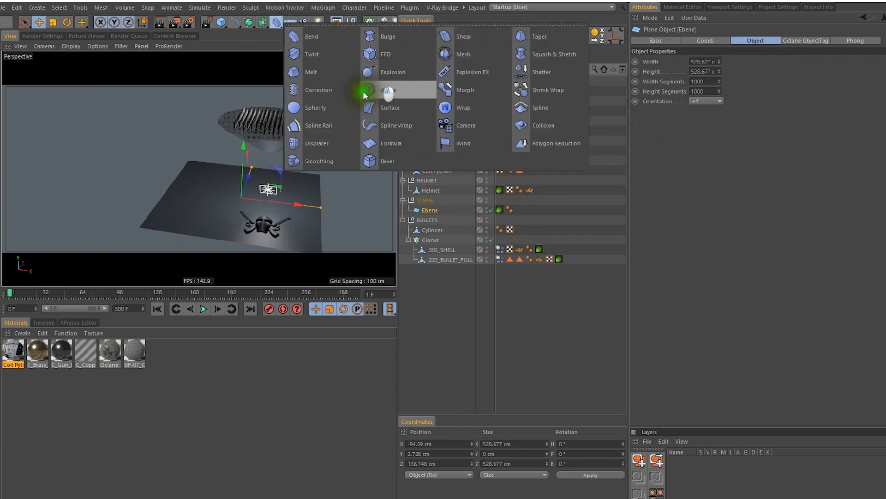
click(312, 144)
drag(434, 220, 440, 210)
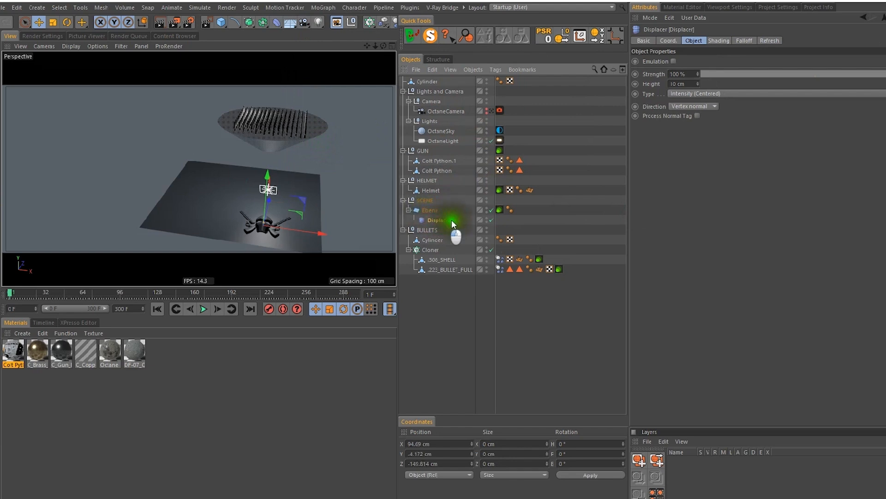
Set the Displacer's Height to 16 cm
click(716, 41)
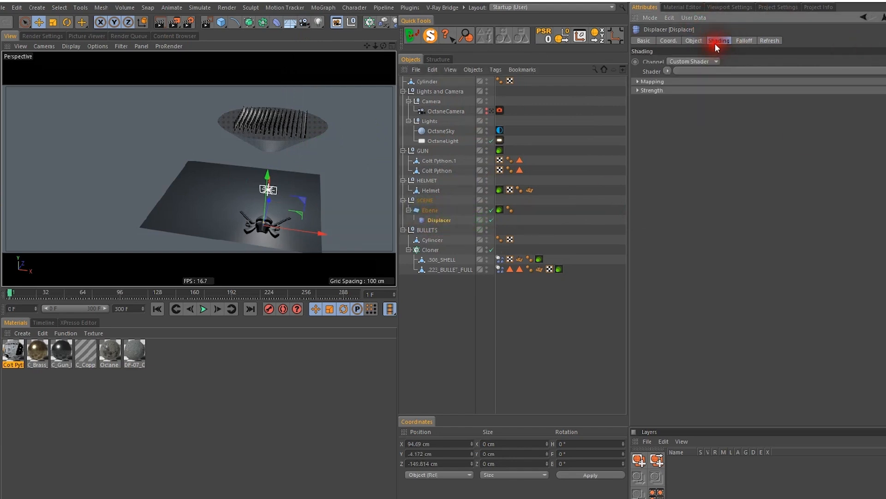
click(694, 41)
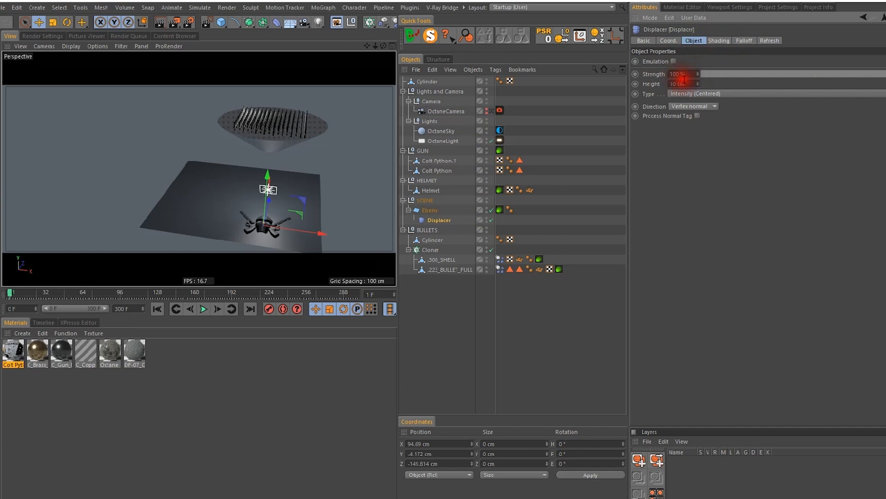
drag(685, 85, 612, 54)
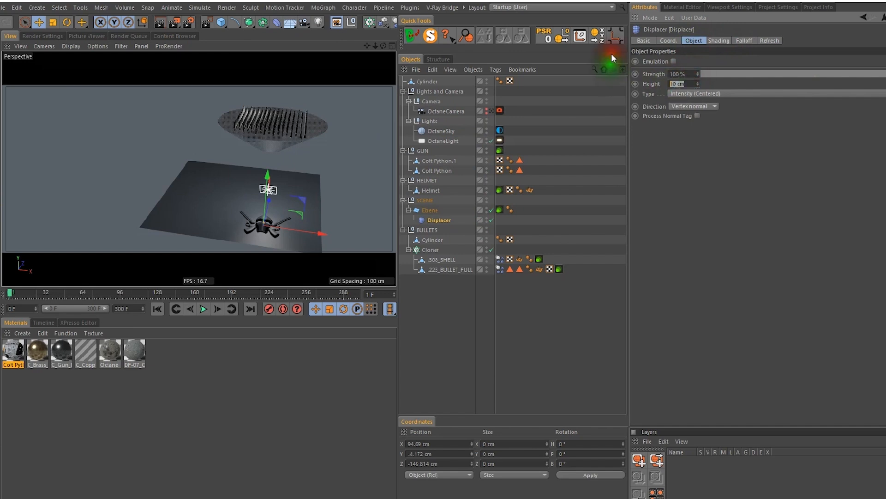
text(16)
click(815, 133)
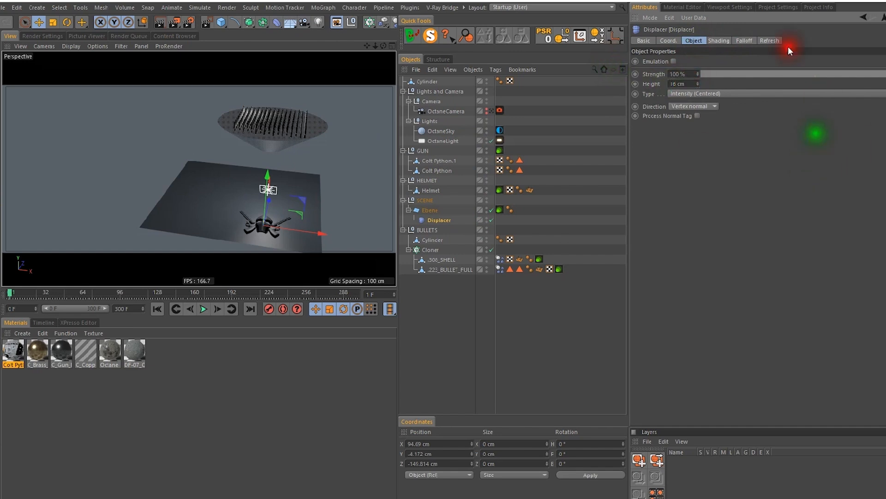
Load DESTRUCTED-FLOOR-07_DEPTH_8k as the Displacer's shader image without copying it to the project location
shift+click(714, 41)
click(719, 40)
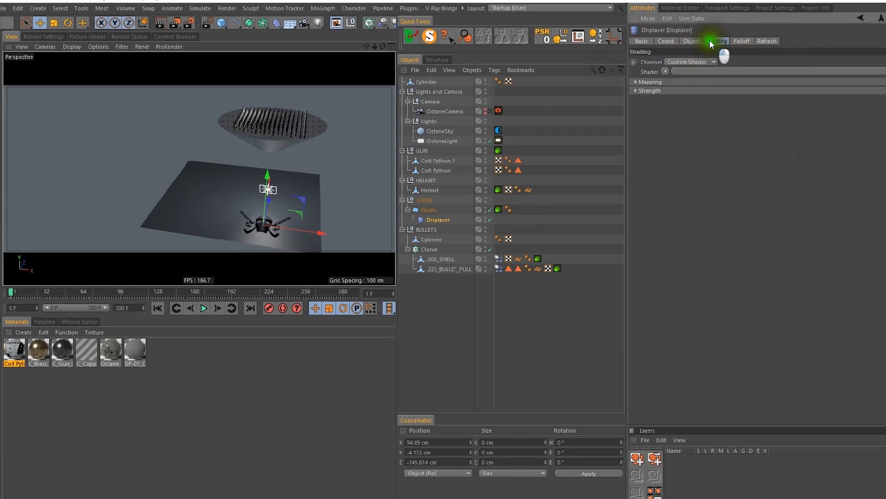
click(851, 78)
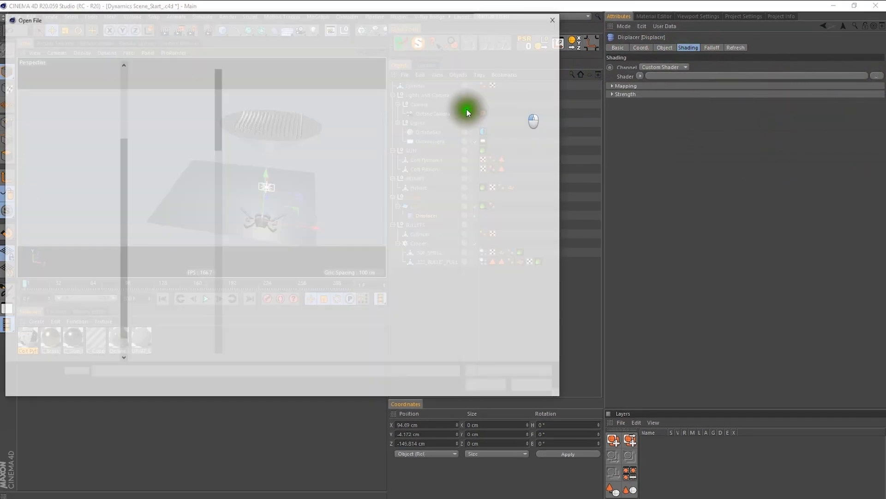
drag(221, 218, 492, 237)
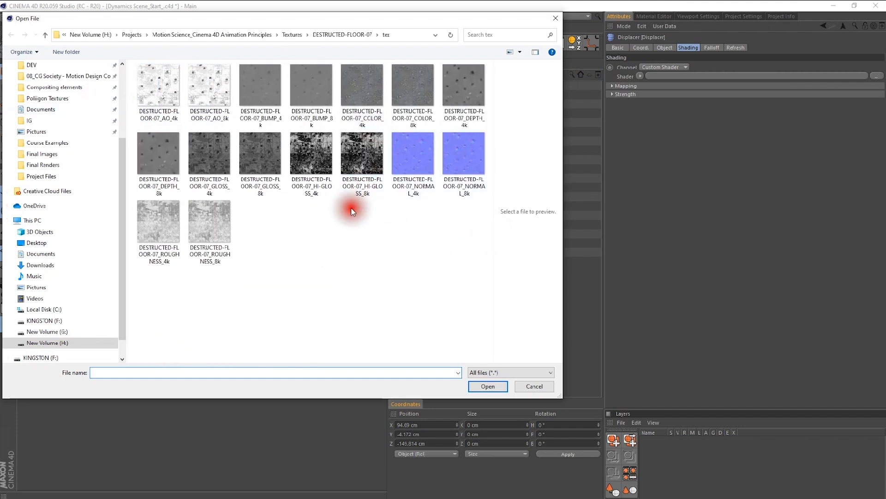
click(413, 35)
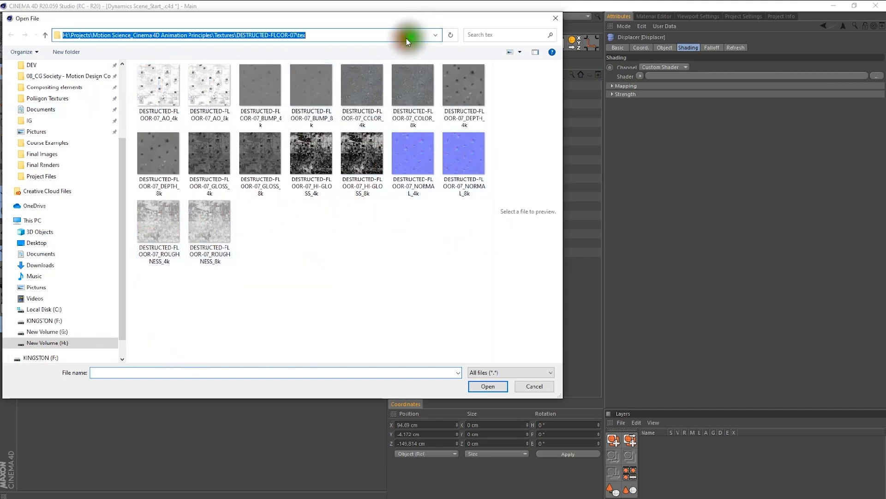
click(267, 249)
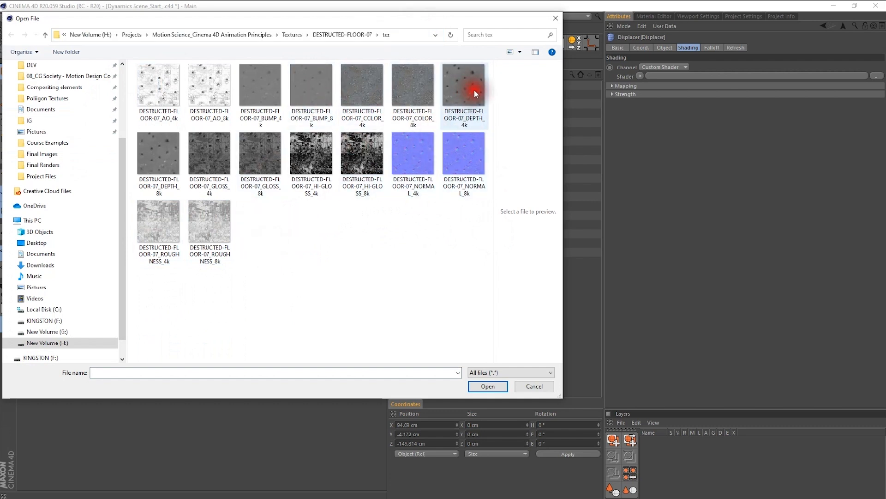
click(158, 152)
click(487, 386)
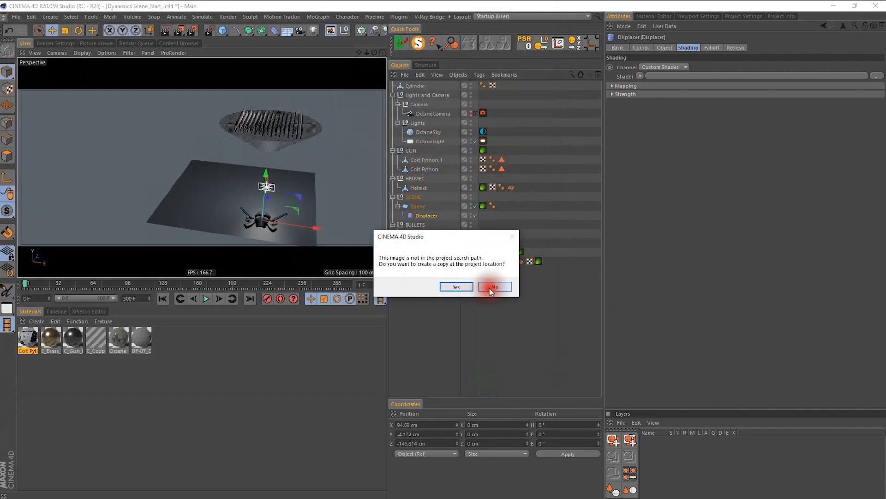
click(491, 287)
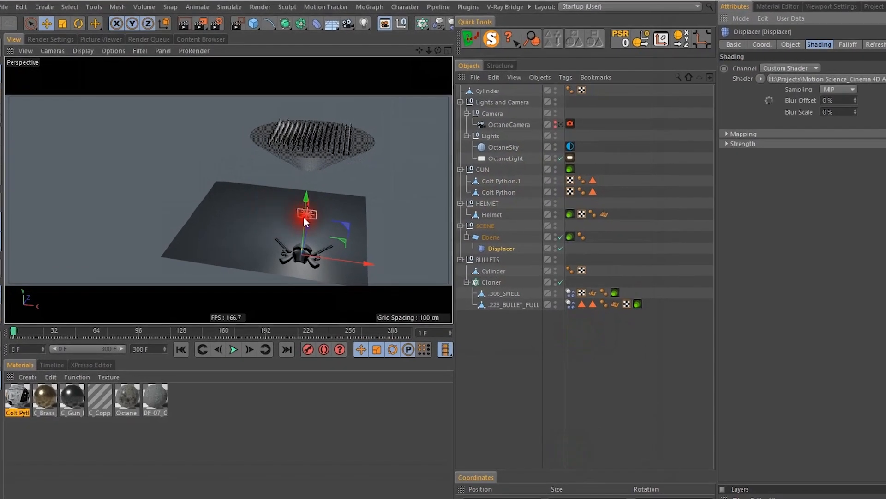
Select the Ebene plane and examine its displaced surface around the helmet and revolvers from several angles
alt+right_drag(284, 262, 346, 259)
alt+drag(310, 265, 336, 214)
click(491, 236)
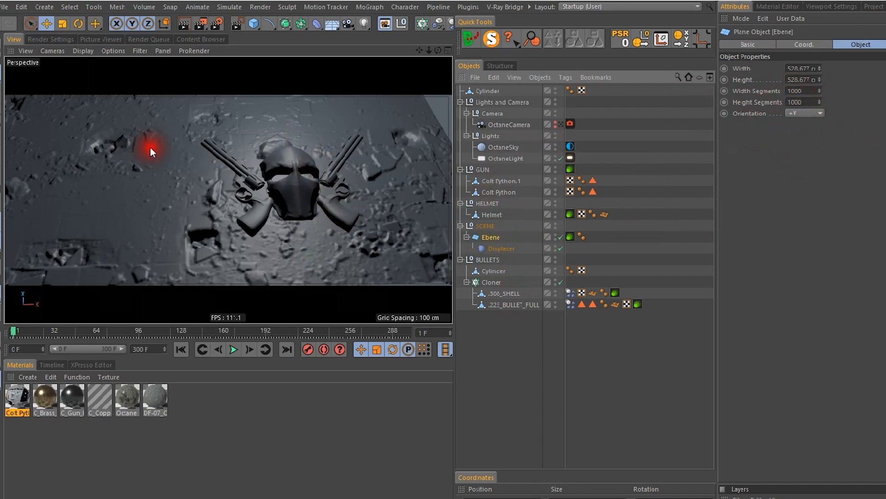
mouse_move(230, 255)
alt+right_down()
mouse_move(289, 228)
mouse_move(227, 247)
alt+right_up()
alt+drag(312, 244, 283, 209)
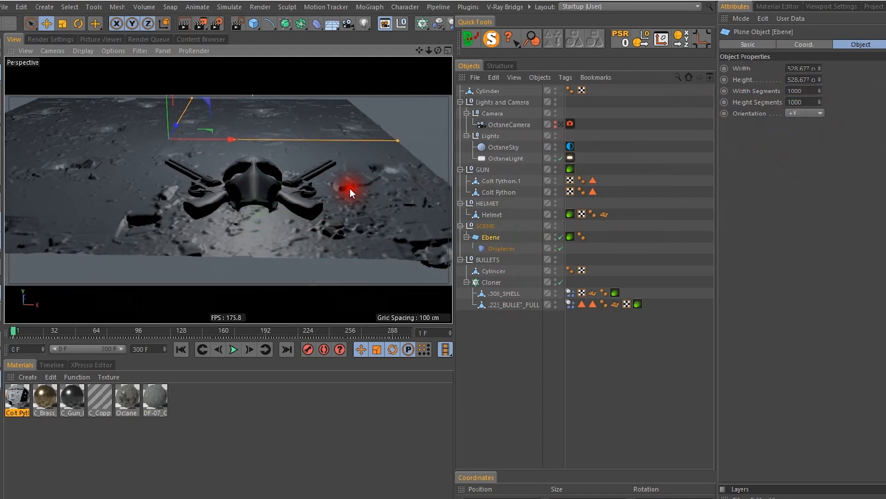
alt+drag(200, 195, 129, 251)
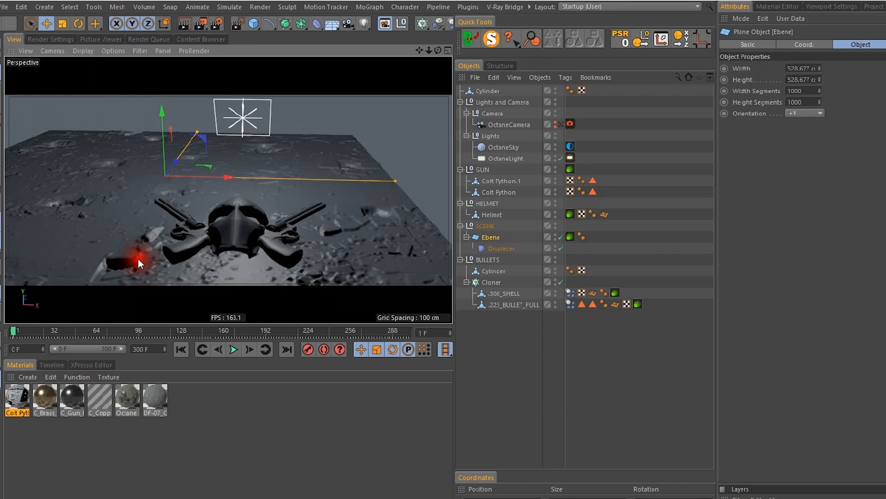
alt+drag(205, 257, 259, 231)
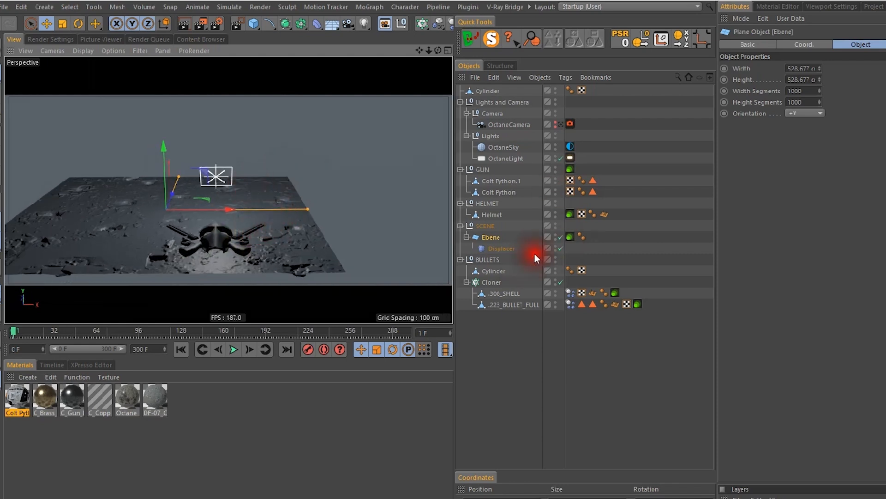
Add a collider dynamics tag to the Ebene floor plane and review its available collision shapes
click(491, 237)
right_drag(494, 237, 682, 199)
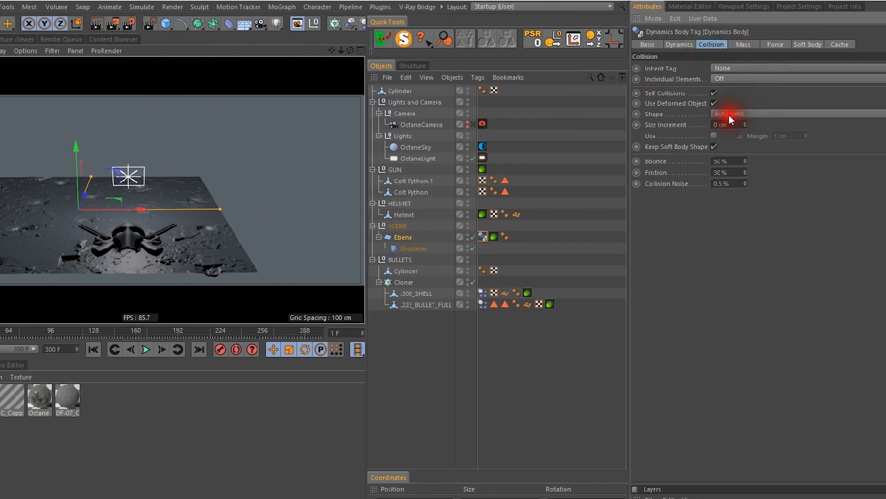
click(736, 113)
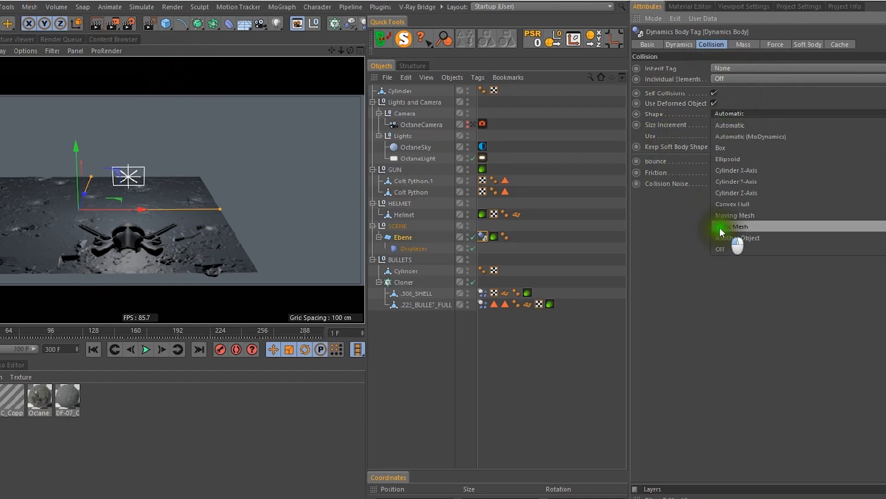
click(685, 219)
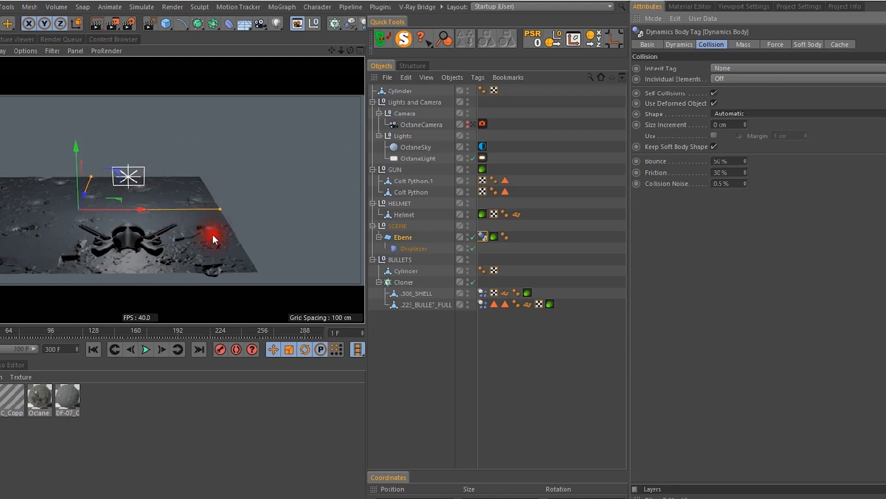
Disable the floor's Displacer and set the Ebene collider's collision shape to Static Mesh
mouse_move(203, 235)
alt+mouse_down()
mouse_move(108, 276)
mouse_move(211, 218)
mouse_move(168, 251)
mouse_move(203, 245)
alt+mouse_up()
click(473, 248)
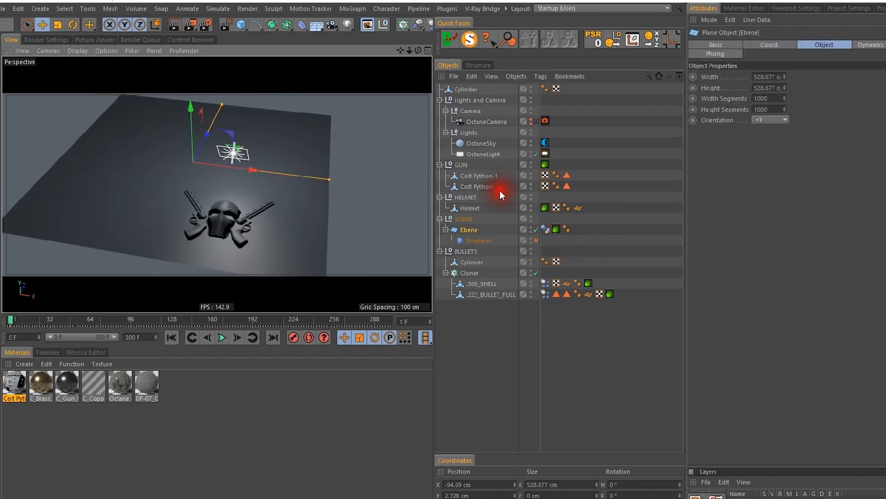
click(545, 230)
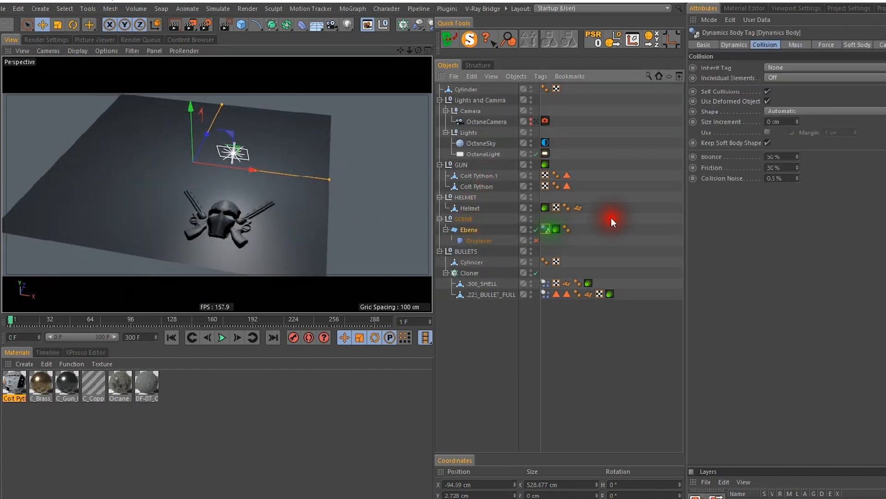
click(785, 156)
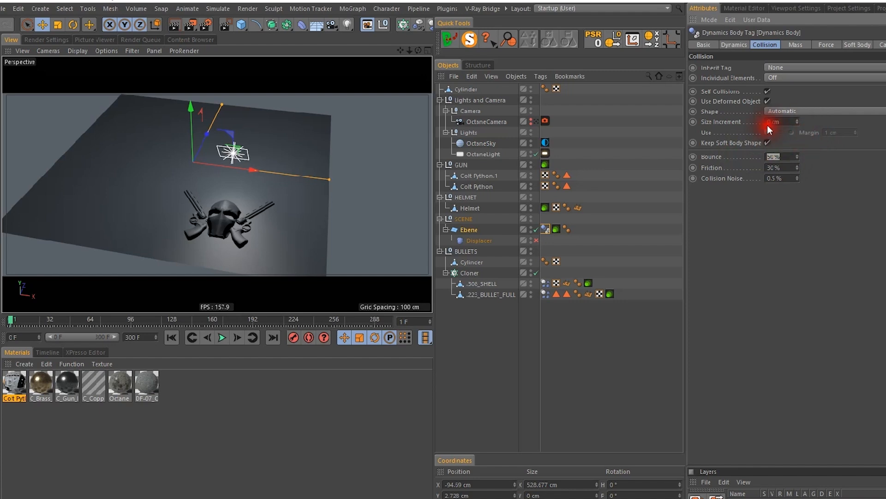
click(798, 111)
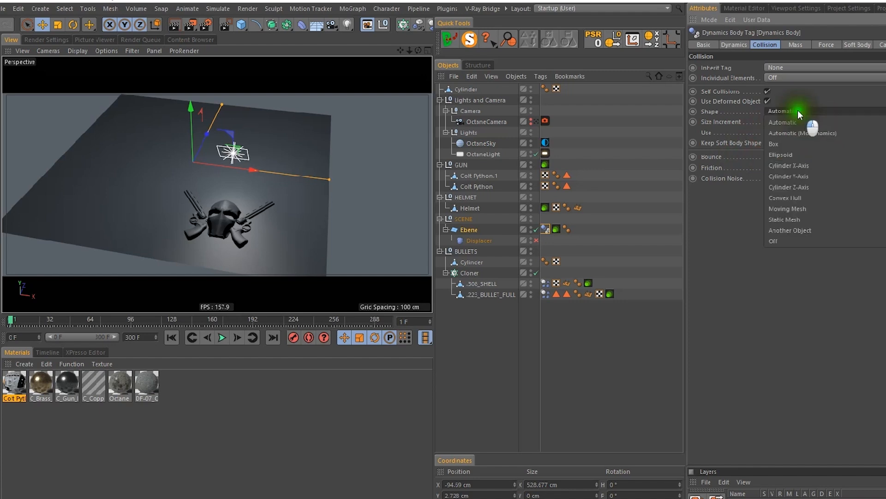
click(812, 217)
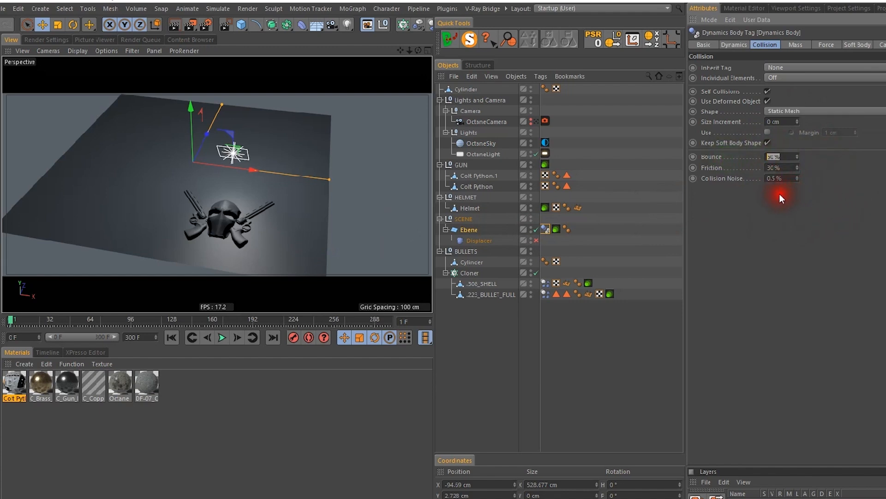
Set the floor collider's Bounce to 0% and Friction to 200%
text(0)
key(Tab)
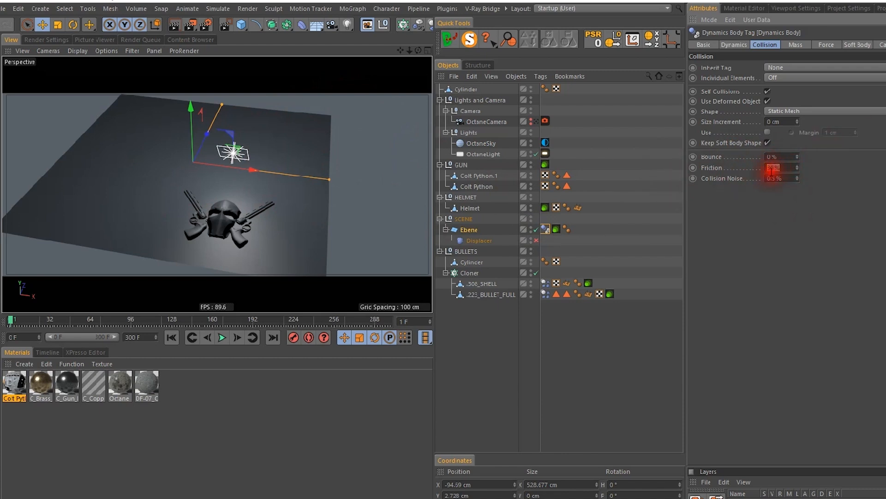
text(0)
click(781, 213)
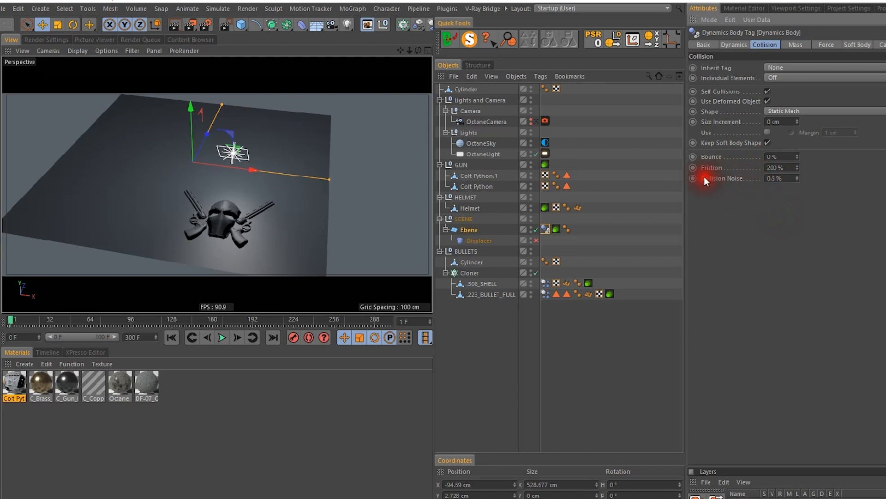
Copy the floor's dynamics tag onto the Helmet, Colt Python and Colt Python.1 objects
click(546, 229)
ctrl+drag(547, 230, 469, 205)
click(554, 230)
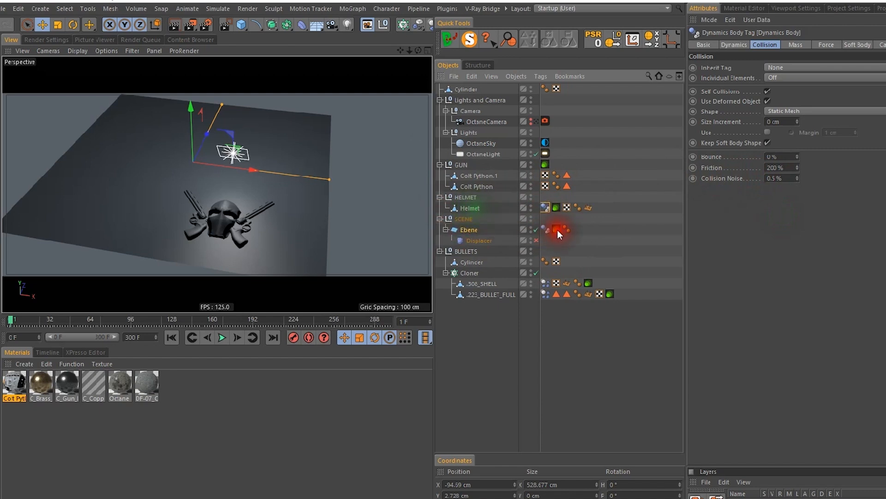
ctrl+drag(546, 206, 482, 186)
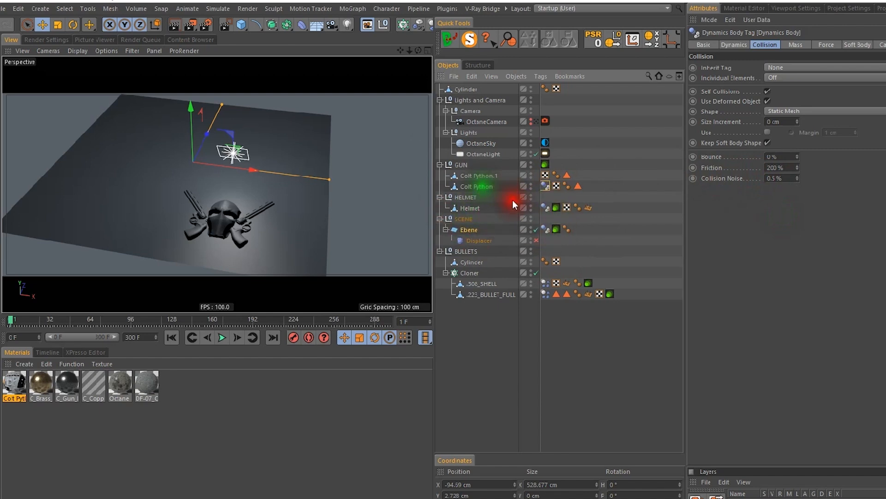
ctrl+drag(544, 188, 483, 175)
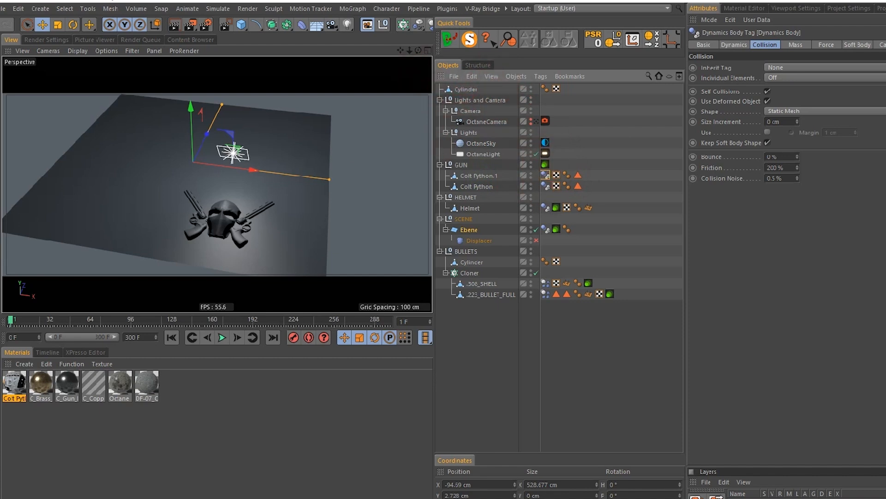
Delete the stray ungrouped Cylinder outside the BULLETS group, keeping the funnel
click(466, 89)
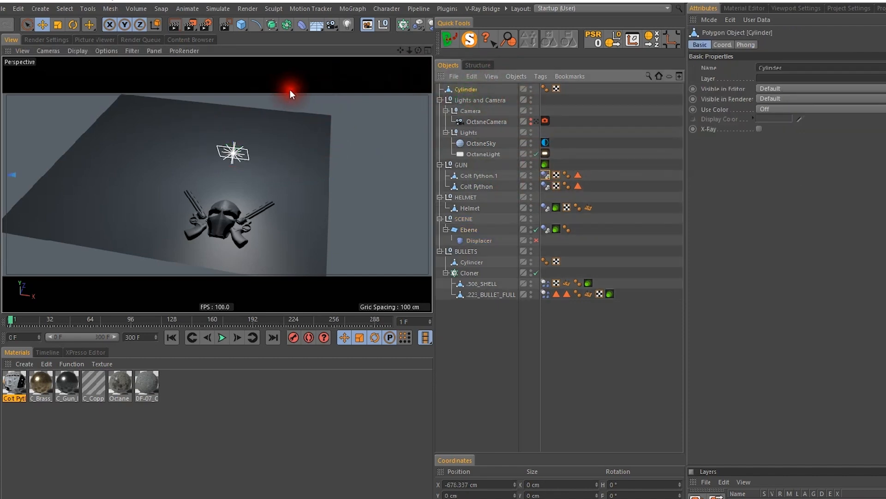
alt+right_drag(261, 143, 221, 158)
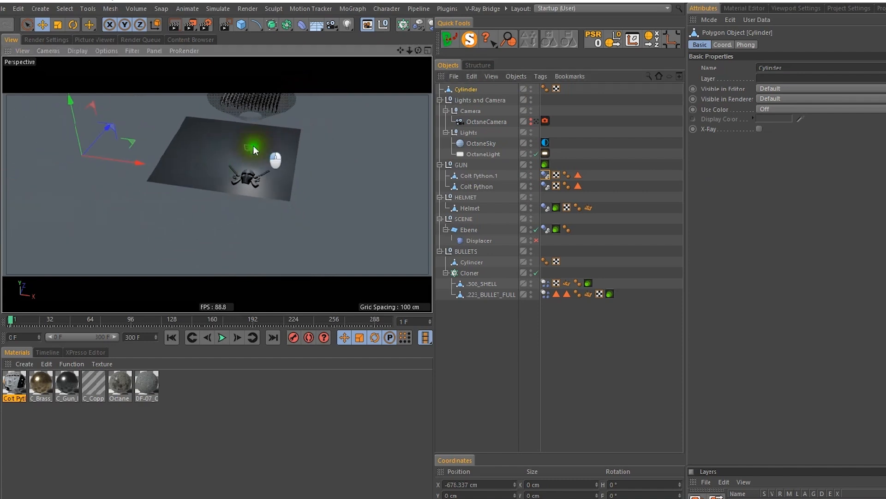
alt+middle_drag(253, 147, 223, 186)
alt+drag(204, 177, 212, 157)
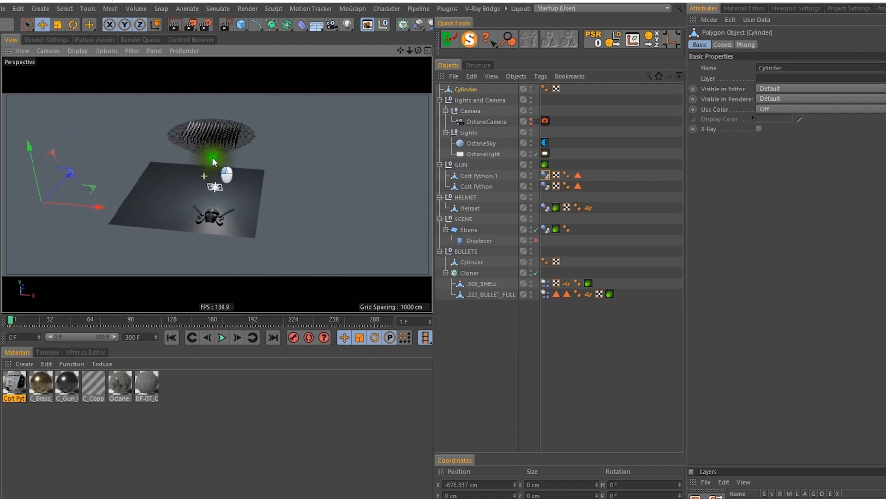
alt+middle_drag(219, 150, 220, 171)
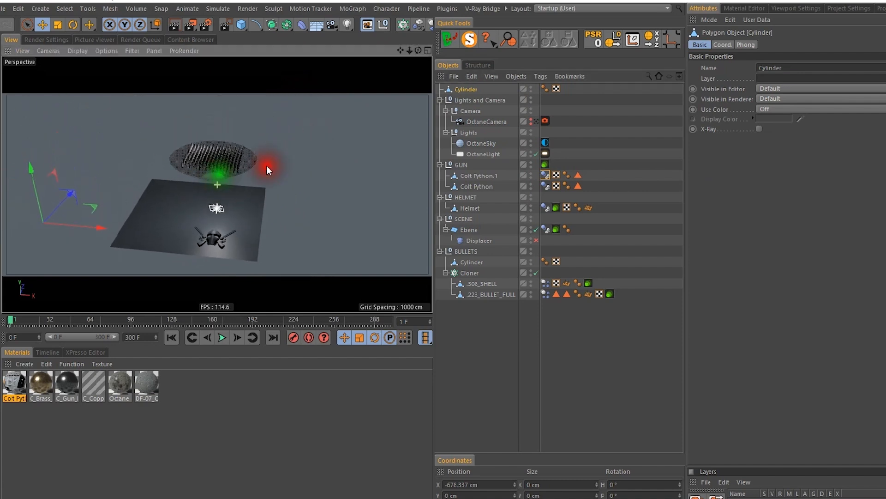
click(466, 90)
key(Delete)
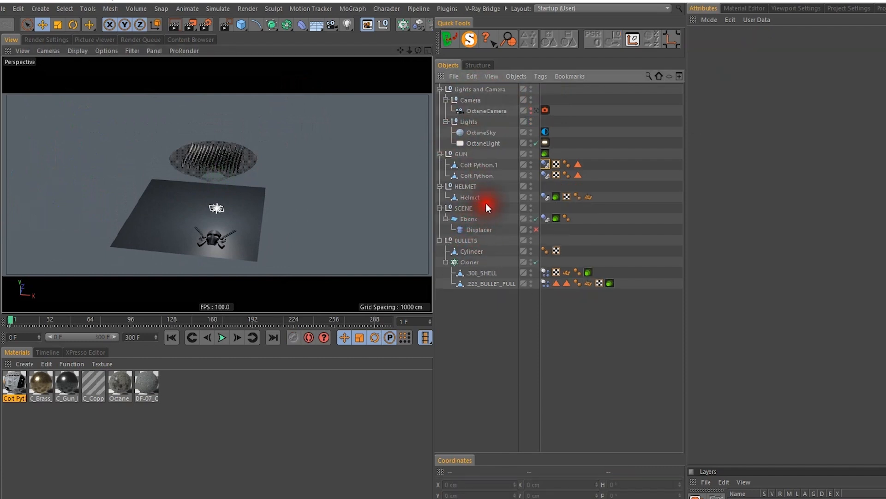
Copy the floor's dynamics tag onto the funnel Cylinder in the BULLETS group and set its Friction to 15%
click(473, 252)
click(547, 218)
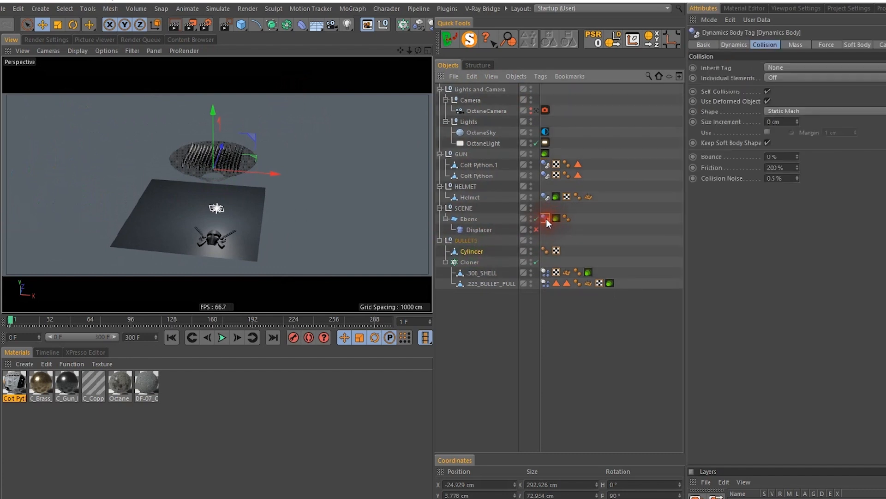
ctrl+drag(547, 220, 545, 251)
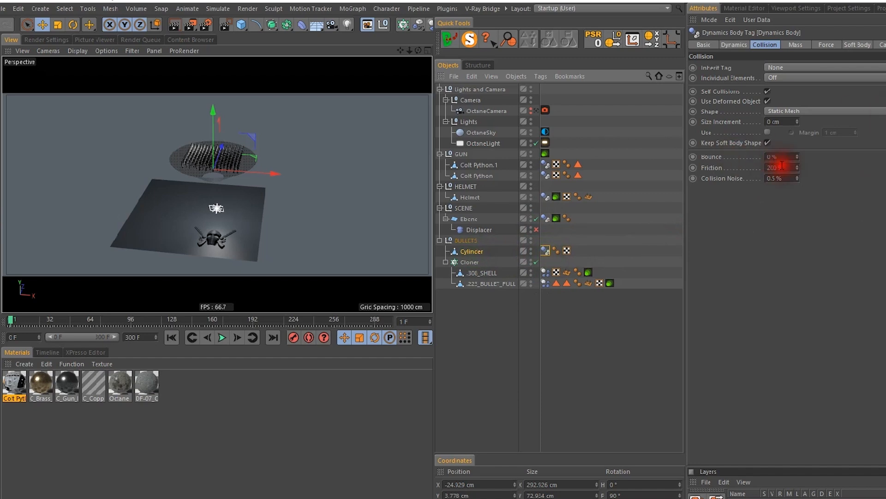
drag(785, 157, 747, 153)
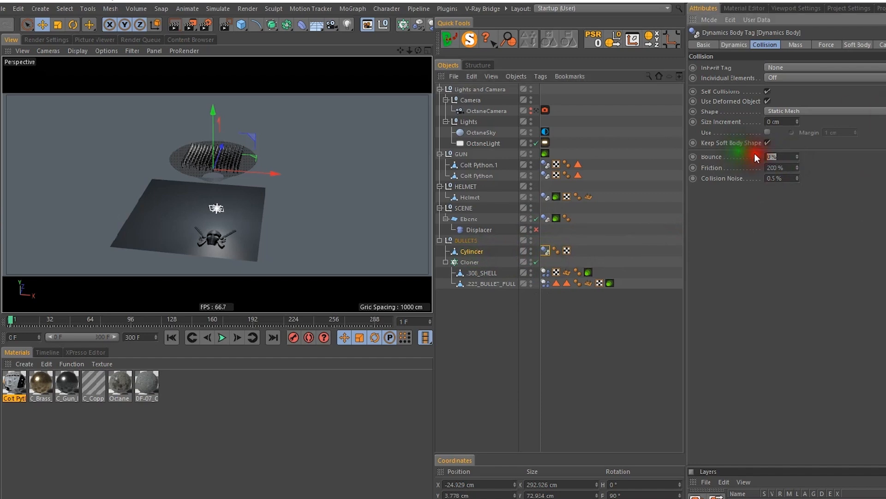
click(775, 167)
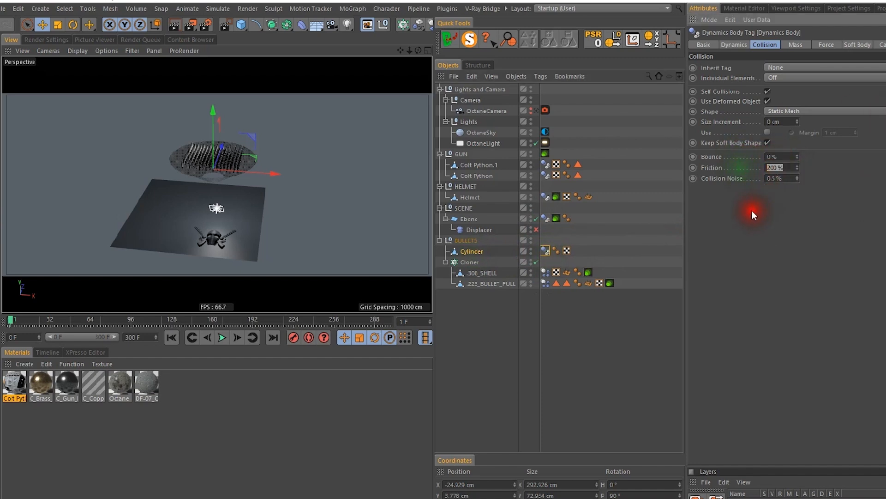
text(15)
key(Return)
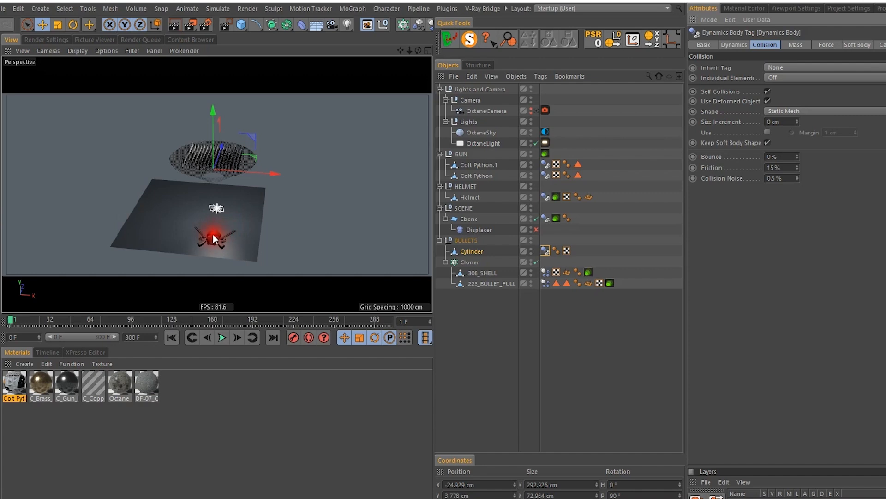
Play the simulation briefly to check how the bullets fall through the funnel, and rewind to the first frame
alt+drag(213, 238, 238, 224)
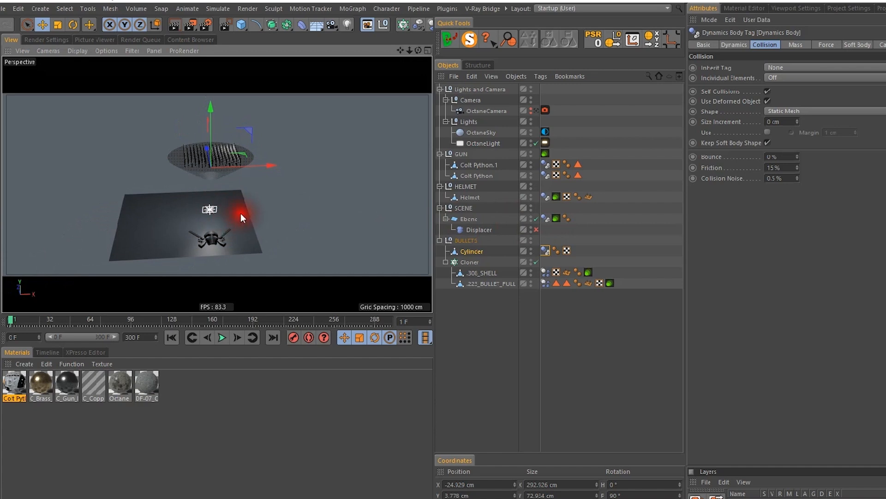
alt+drag(235, 223, 190, 248)
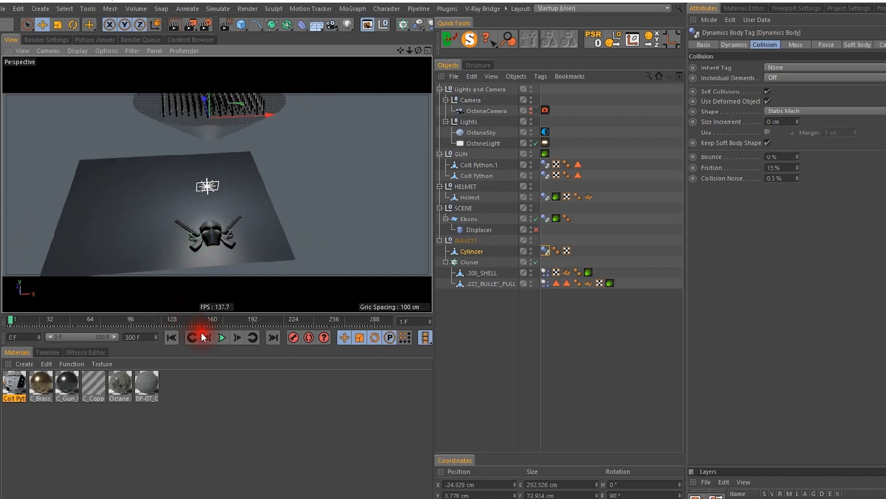
click(222, 337)
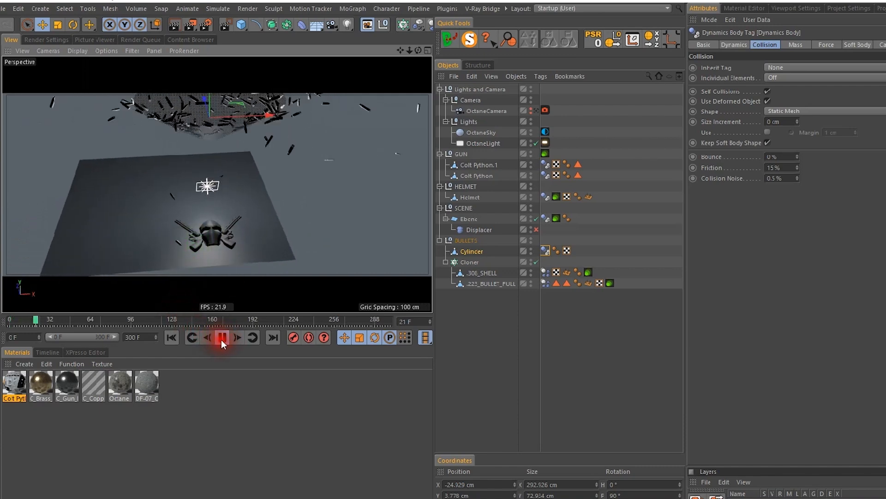
click(222, 337)
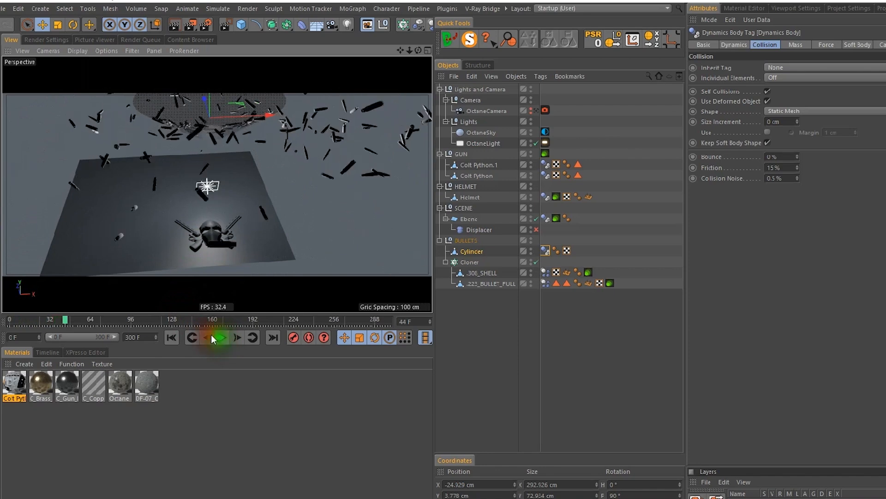
click(172, 337)
Inspect the funnel and bullets from several angles, replay the simulation to frame 72, and return to frame 0
alt+middle_drag(226, 227, 251, 272)
alt+drag(217, 185, 239, 200)
alt+drag(271, 165, 300, 167)
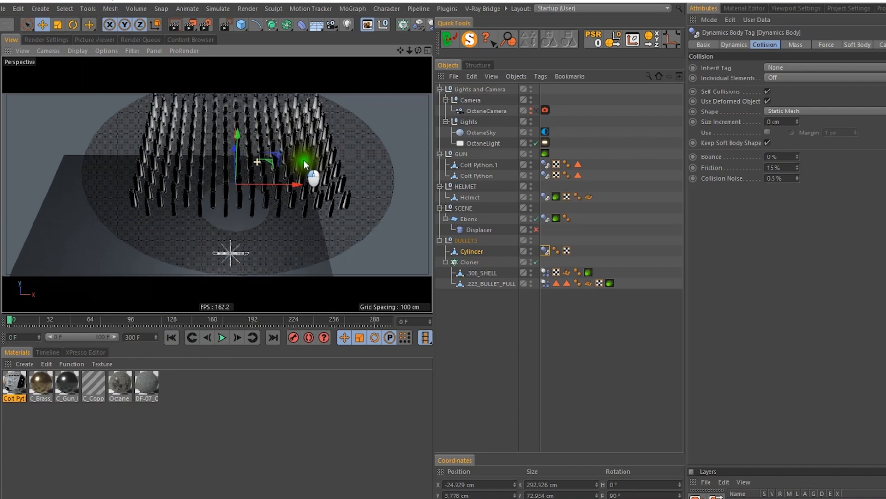
alt+right_drag(300, 167, 13, 294)
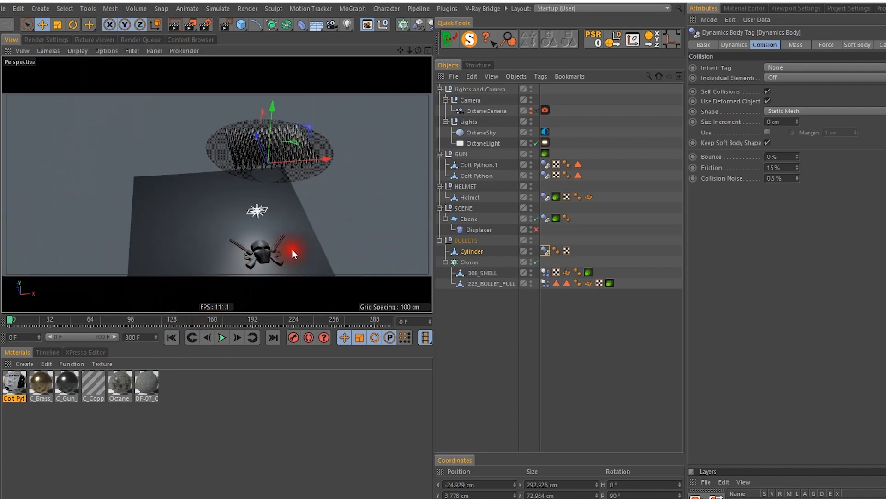
alt+drag(282, 246, 263, 233)
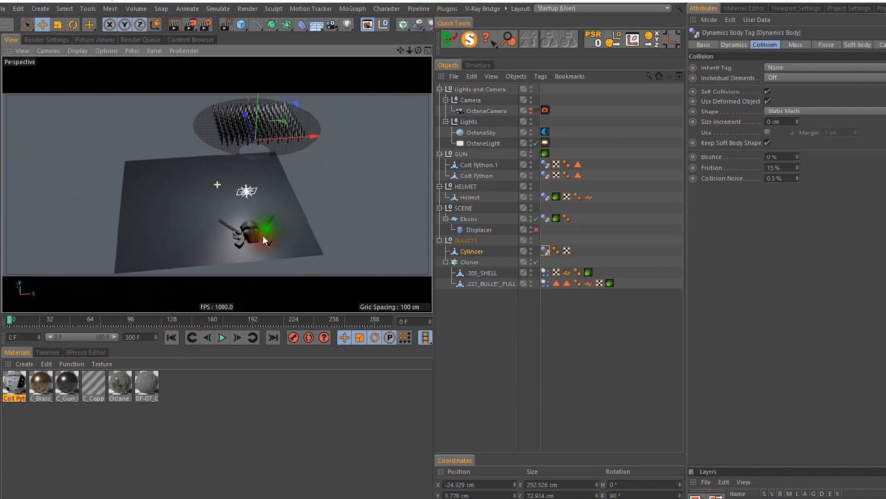
click(223, 337)
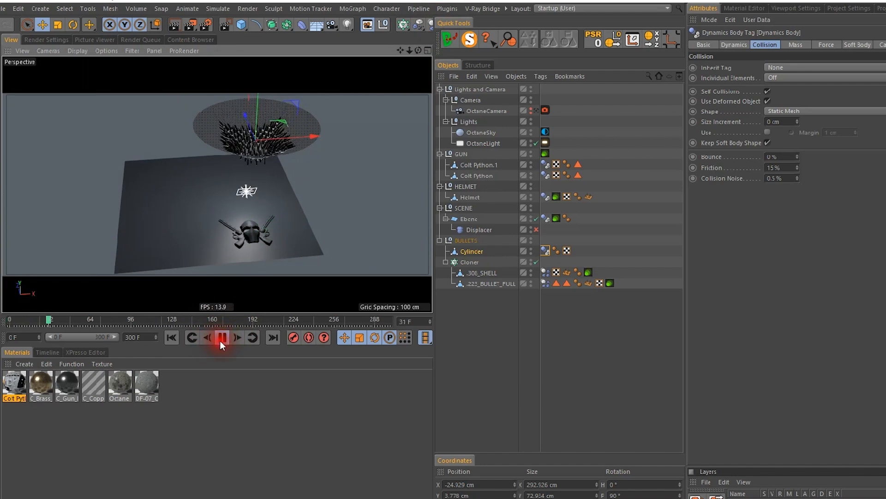
click(223, 340)
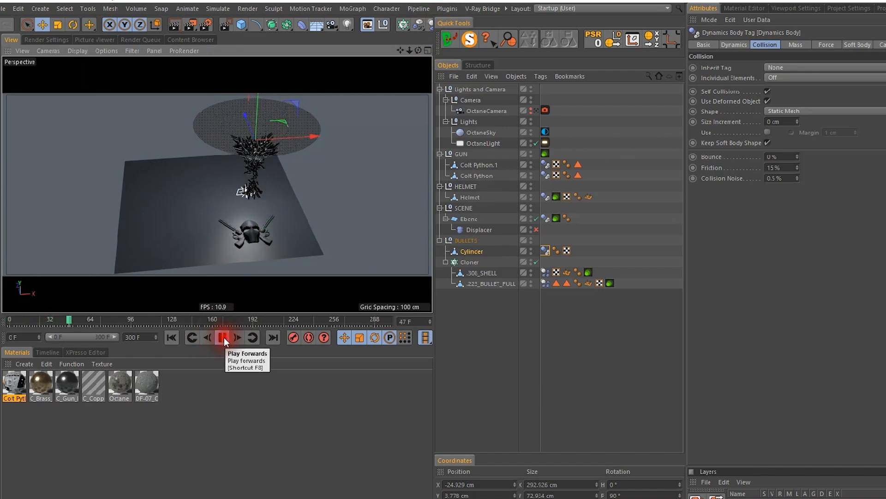
click(225, 342)
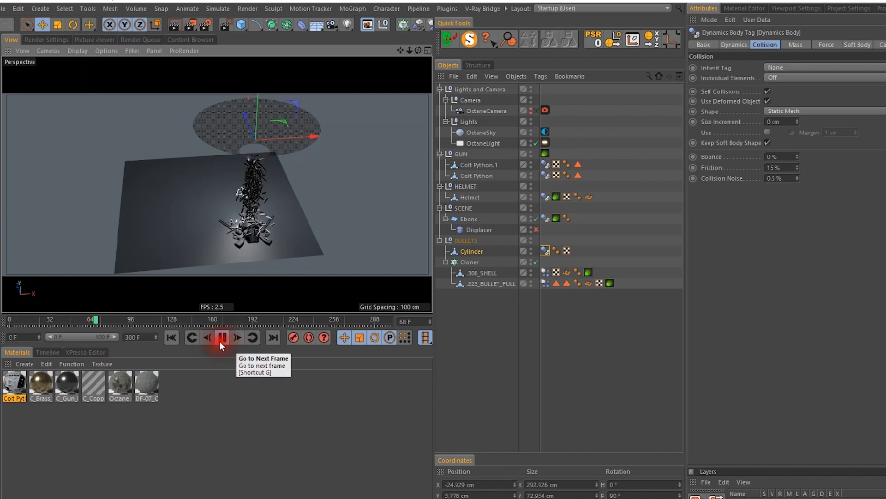
click(223, 337)
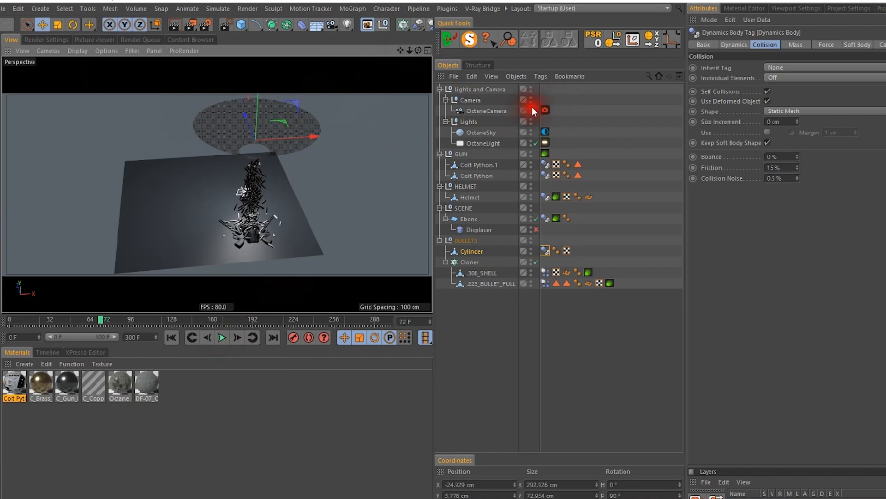
click(176, 336)
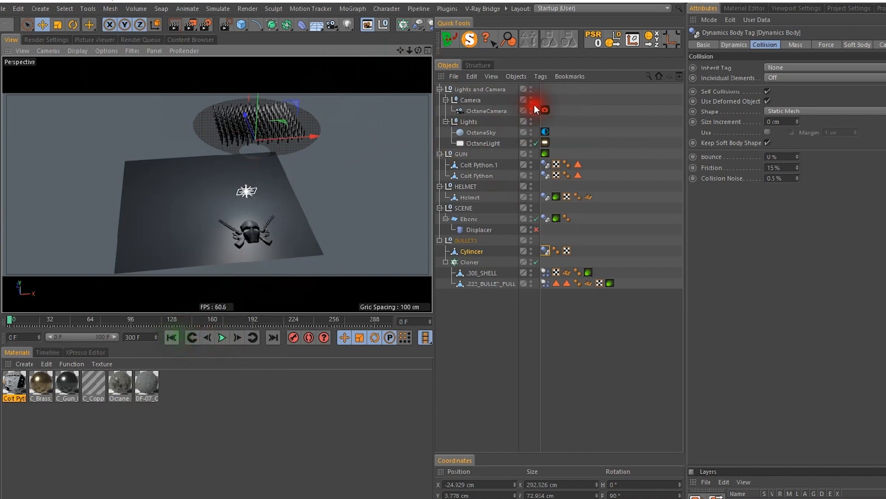
Leave the OctaneCamera view, look at the scene from the side, and open the OctaneCamera's coordinate settings
click(531, 109)
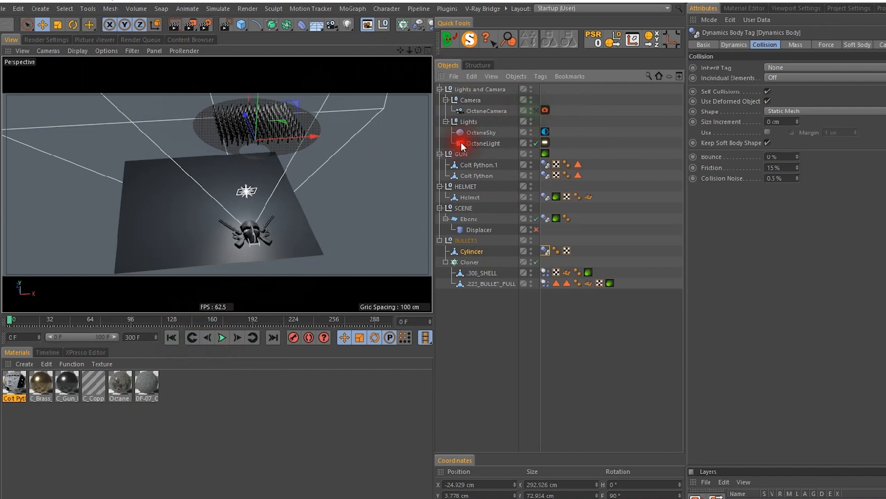
alt+drag(197, 249, 233, 252)
click(488, 112)
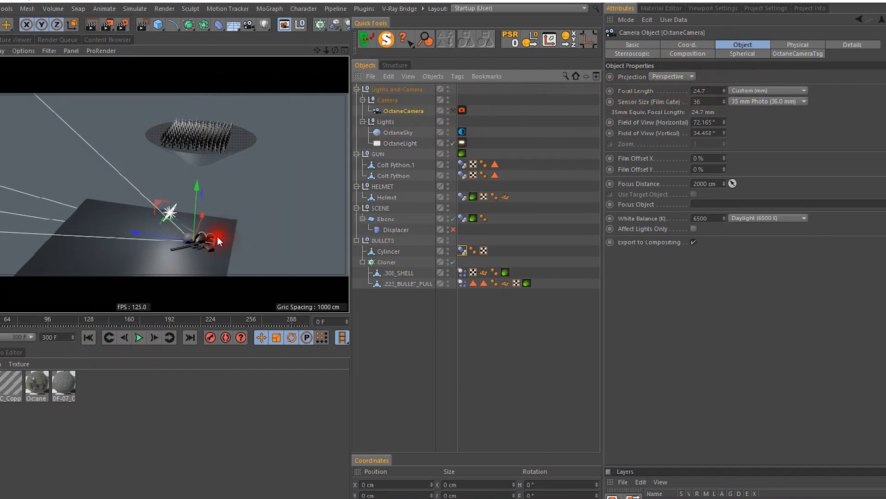
click(711, 45)
Try out the OctaneCamera's rotation values, including a pitch of 90°
scroll(798, 97, up, 1)
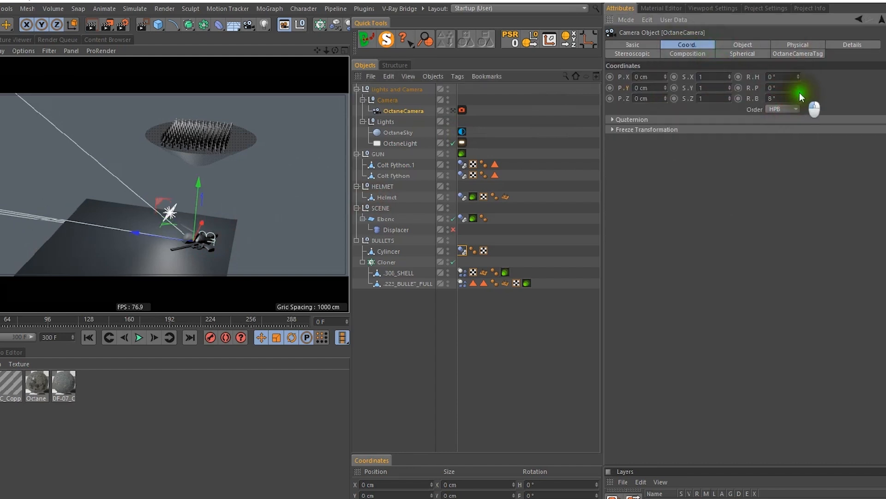
drag(799, 79, 720, 79)
text(90)
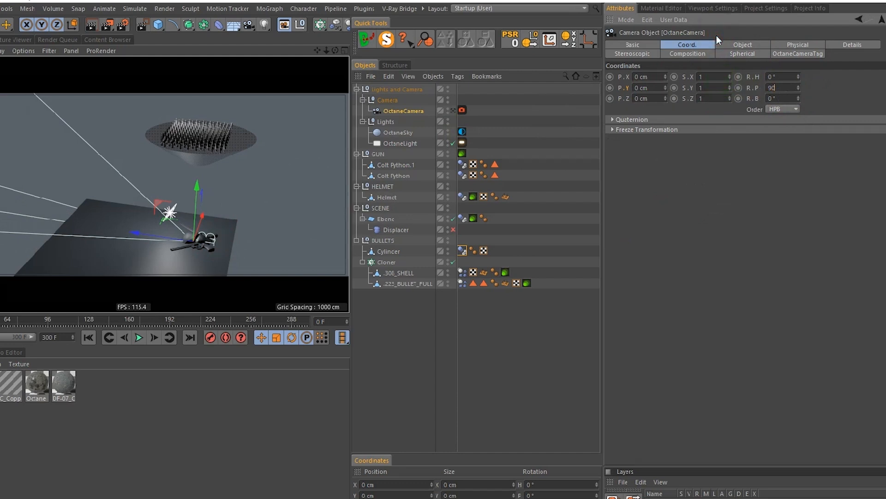
key(ctrl+z)
Point the OctaneCamera straight down with a pitch of -90° and raise it to Y about 289 cm
drag(669, 101, 768, 87)
key(Return)
click(809, 112)
click(788, 88)
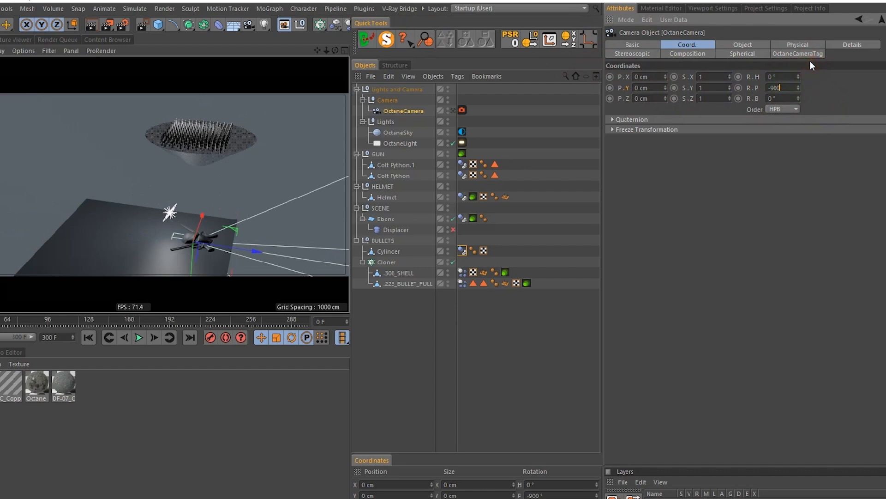
key(BackSpace)
key(Return)
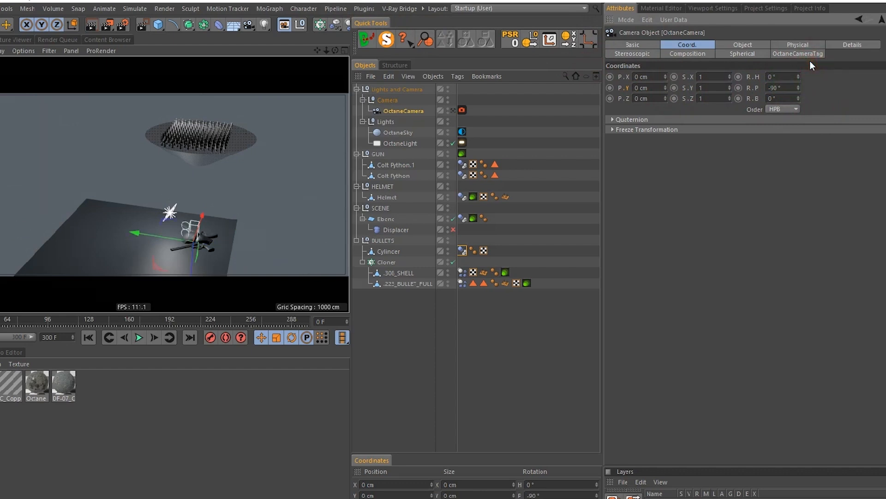
drag(189, 276, 200, 171)
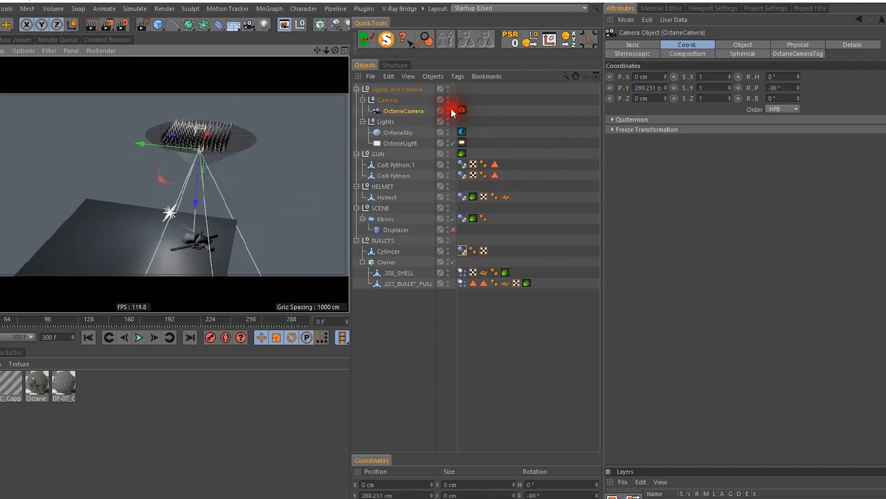
Look through the OctaneCamera and frame the helmet and revolvers more tightly around the crosshair, with the camera at Y about 209 cm
click(451, 111)
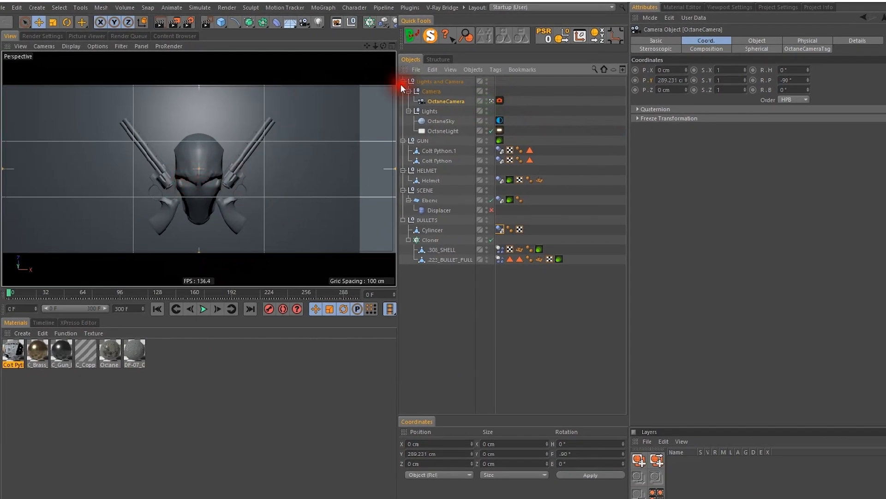
click(707, 49)
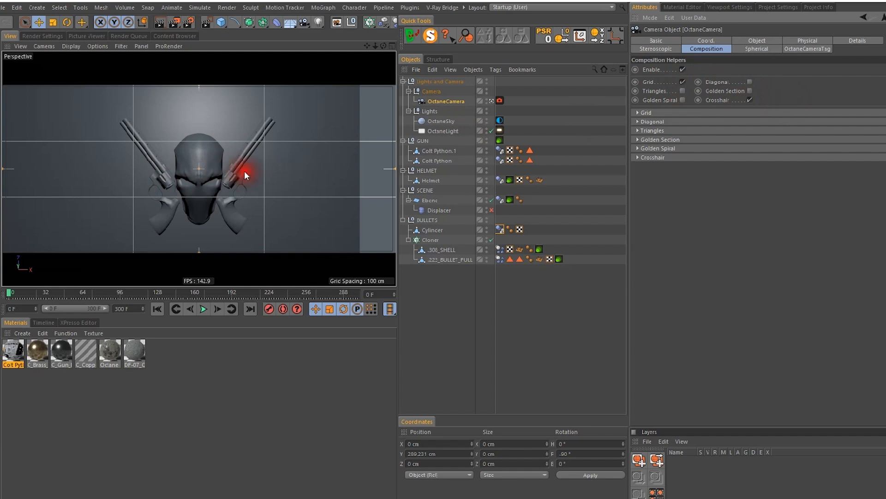
scroll(200, 170, up, 5)
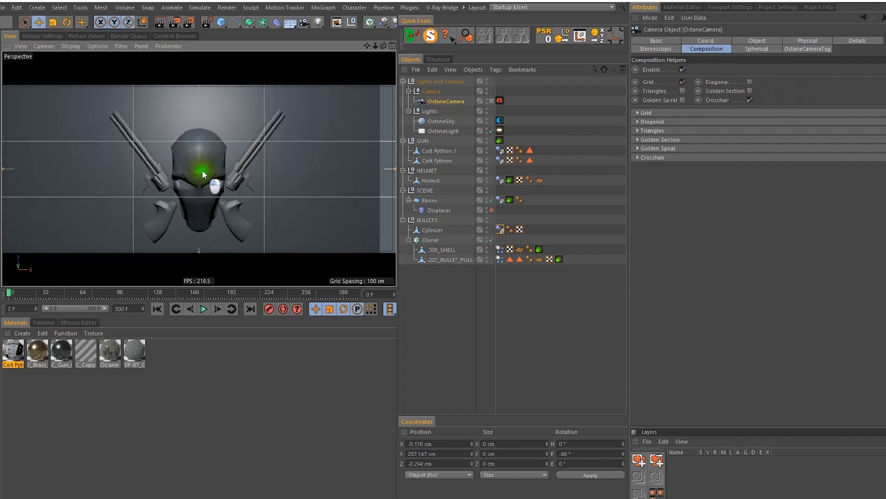
drag(202, 174, 198, 165)
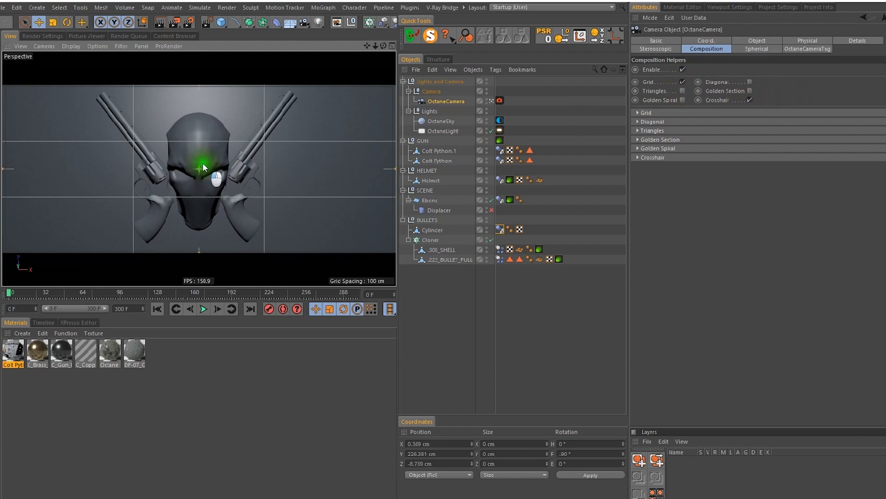
scroll(203, 165, up, 2)
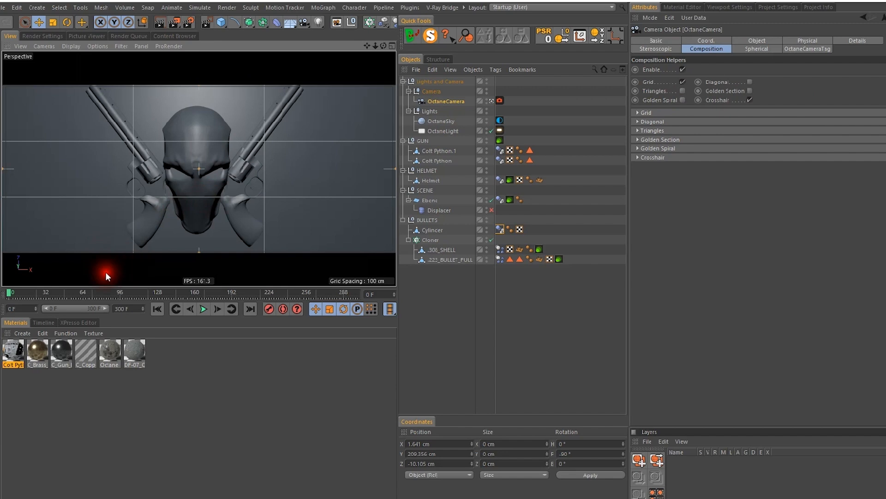
Bake the dynamics of the .308_SHELL and .223_BULLET_FULL tags from frame 0, and play the cached simulation to frame 237
drag(9, 292, 4, 291)
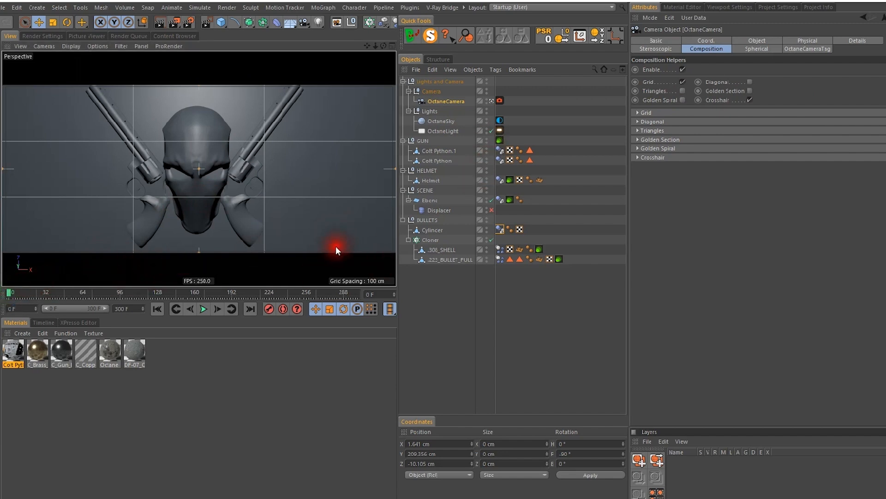
click(498, 249)
ctrl+click(499, 258)
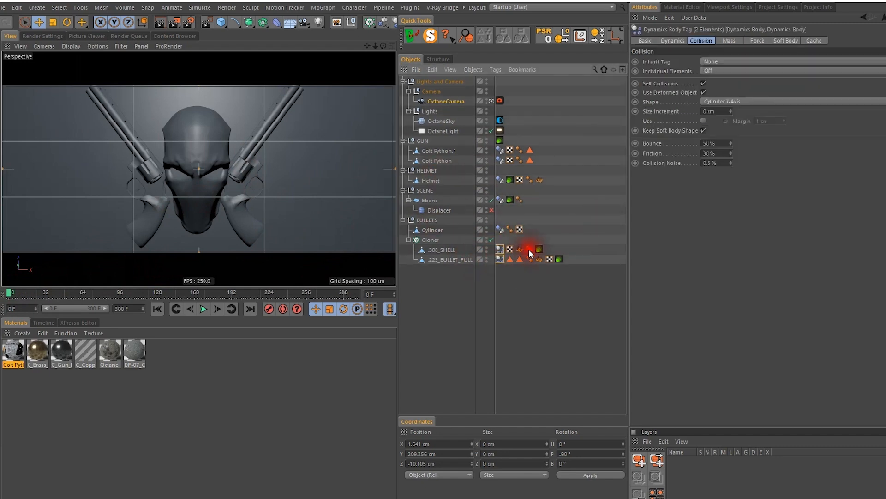
click(814, 40)
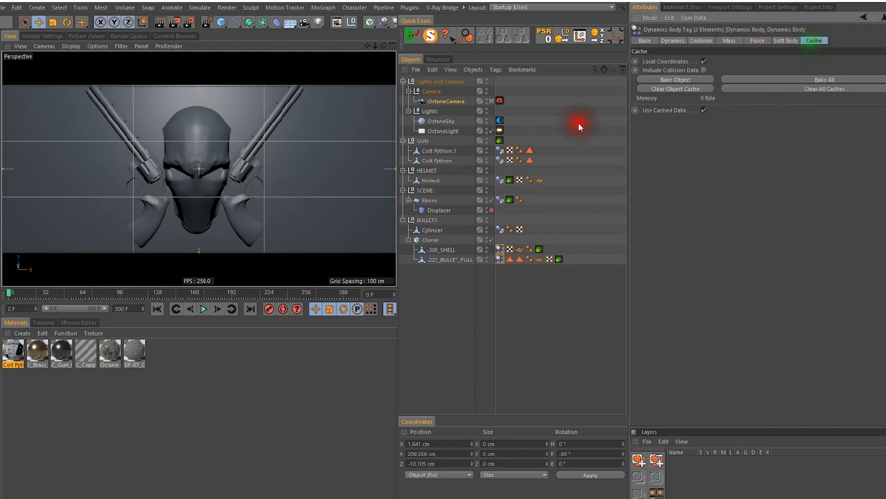
click(666, 79)
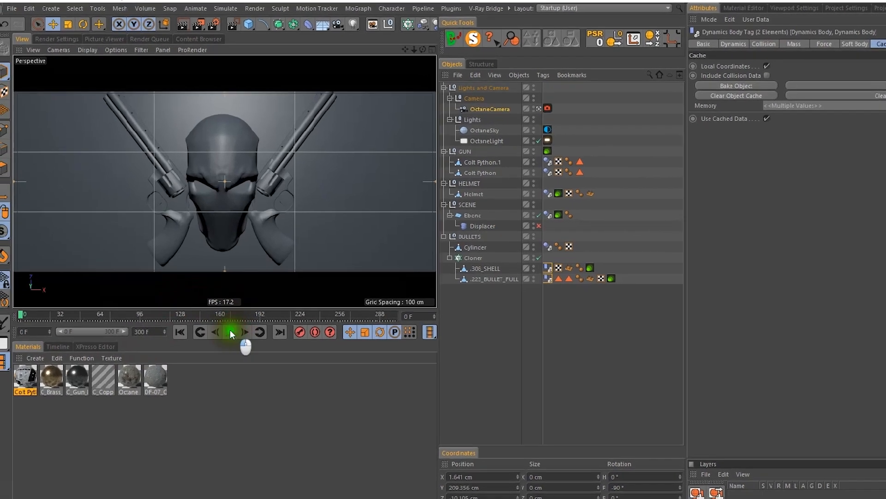
click(203, 309)
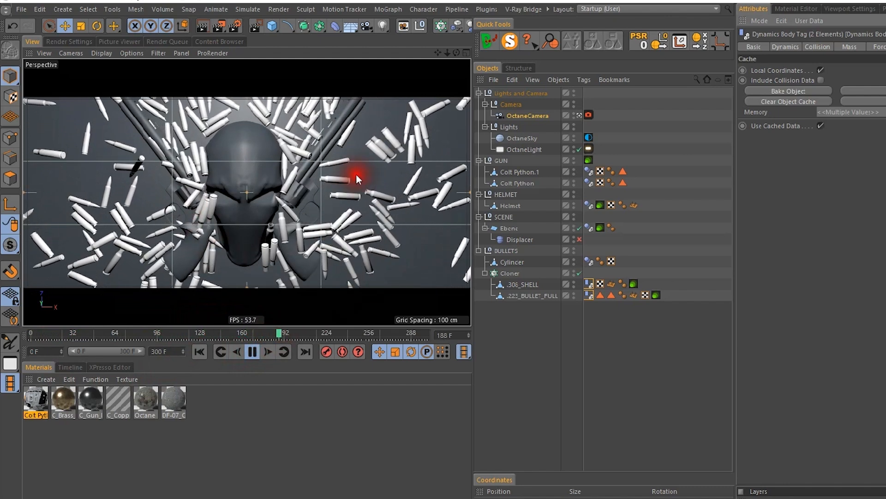
click(252, 352)
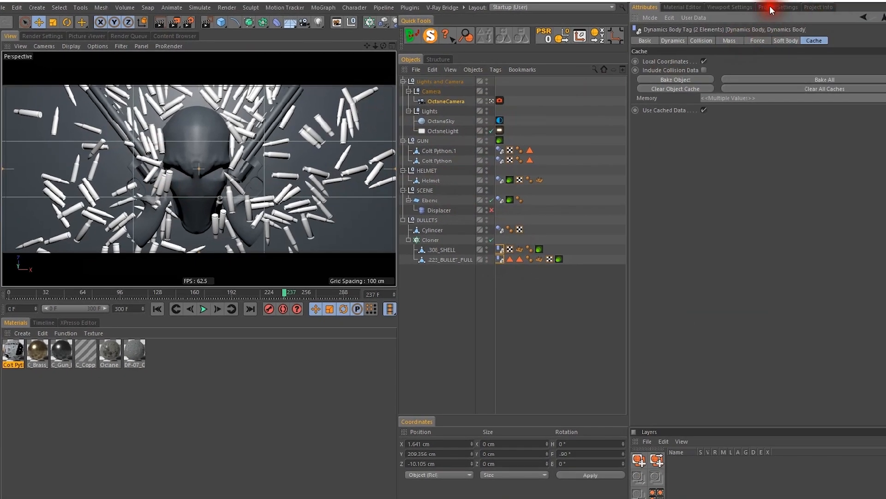
Enable the project's dynamics visualization to examine the collision shapes, disable it again, and return to the dynamics tags' attributes
click(769, 6)
click(690, 90)
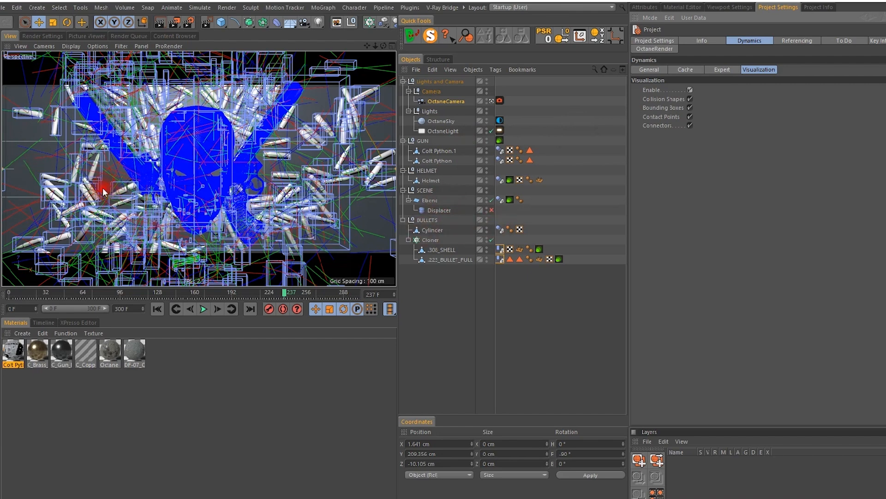
click(689, 90)
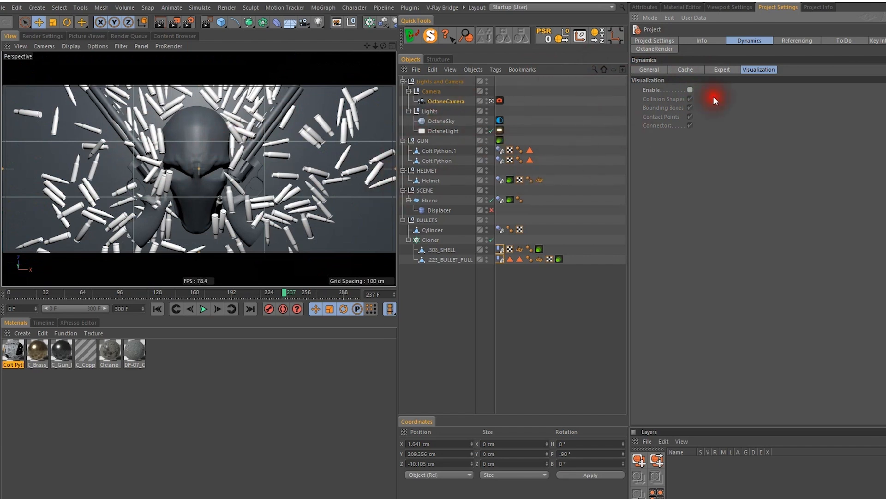
click(645, 7)
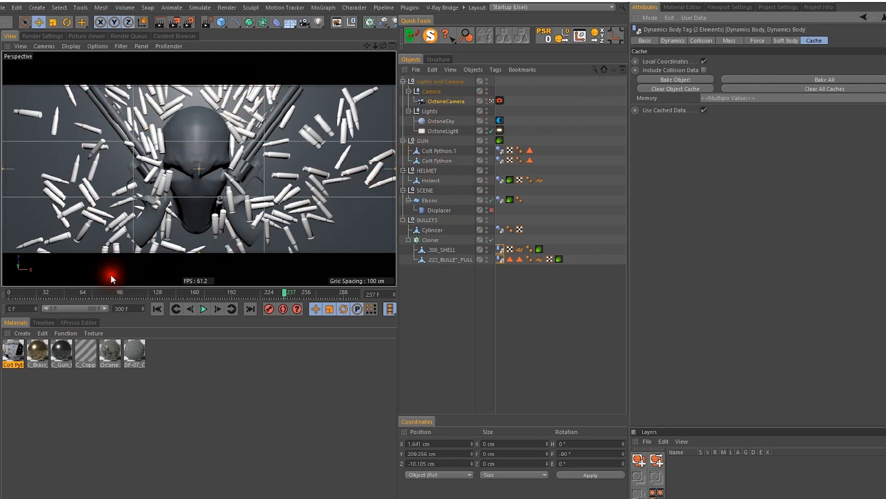
Scrub the baked simulation back to frame 61 and shift the camera view among the falling bullets
drag(280, 292, 86, 278)
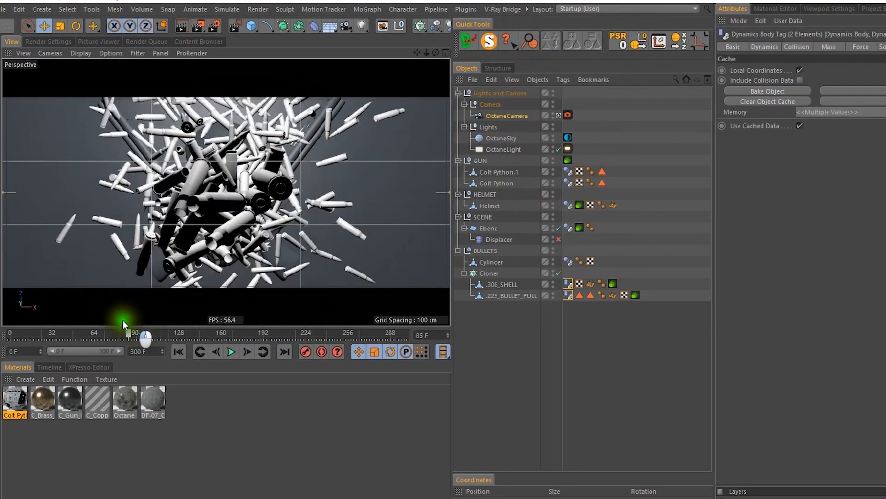
mouse_move(98, 316)
mouse_down()
mouse_move(119, 317)
mouse_move(53, 308)
mouse_move(91, 304)
mouse_up()
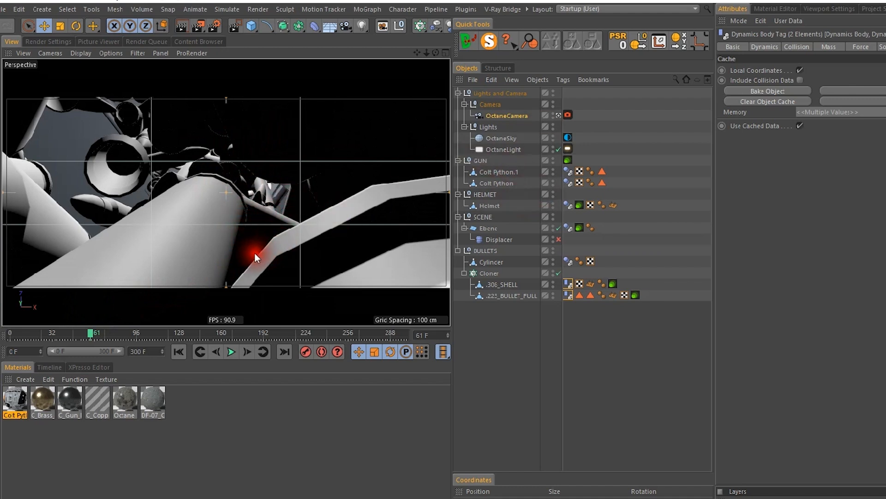
alt+drag(245, 257, 280, 96)
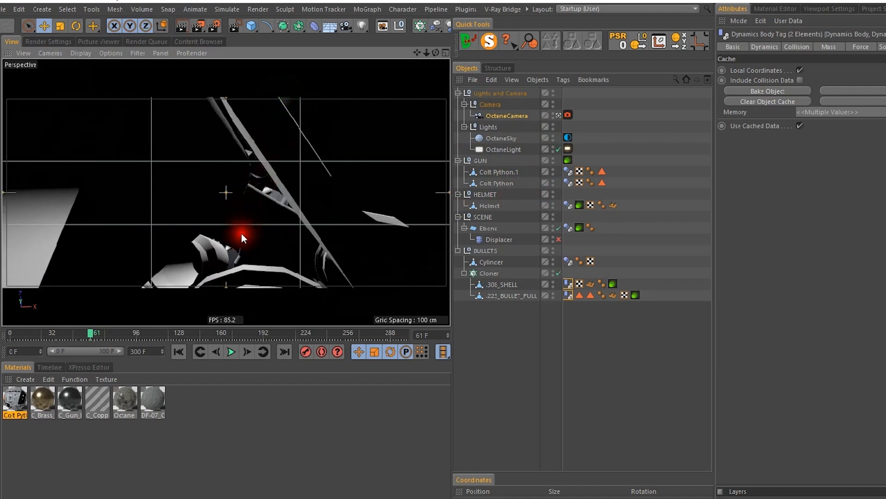
alt+drag(240, 256, 257, 138)
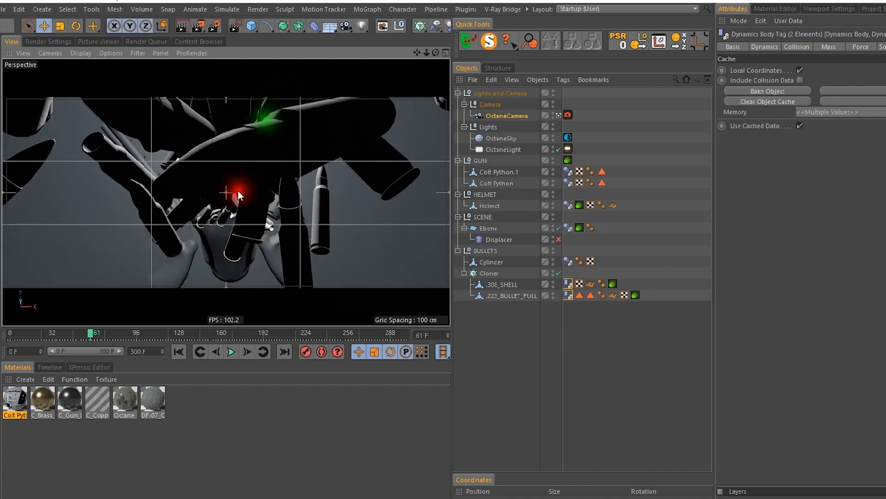
mouse_move(217, 234)
alt+mouse_down()
mouse_move(207, 232)
mouse_move(227, 236)
alt+mouse_up()
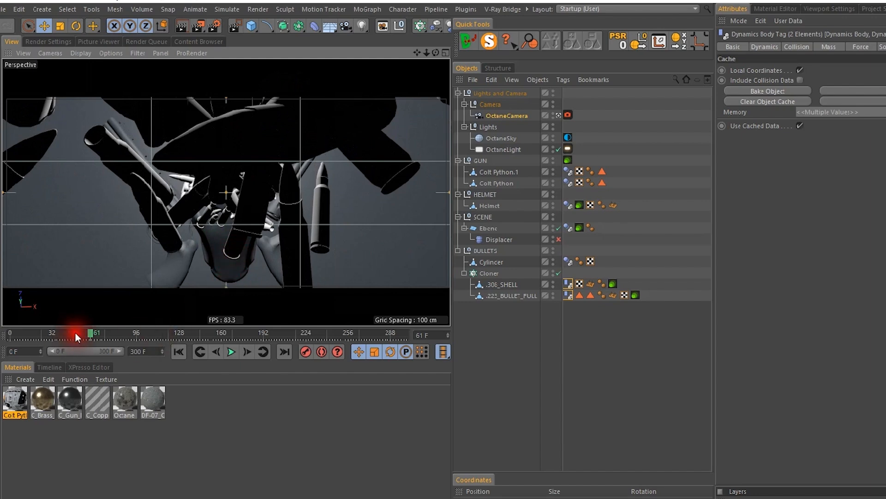
Recentre the helmet in the camera view and settle the baked simulation on frame 187
drag(92, 330, 203, 332)
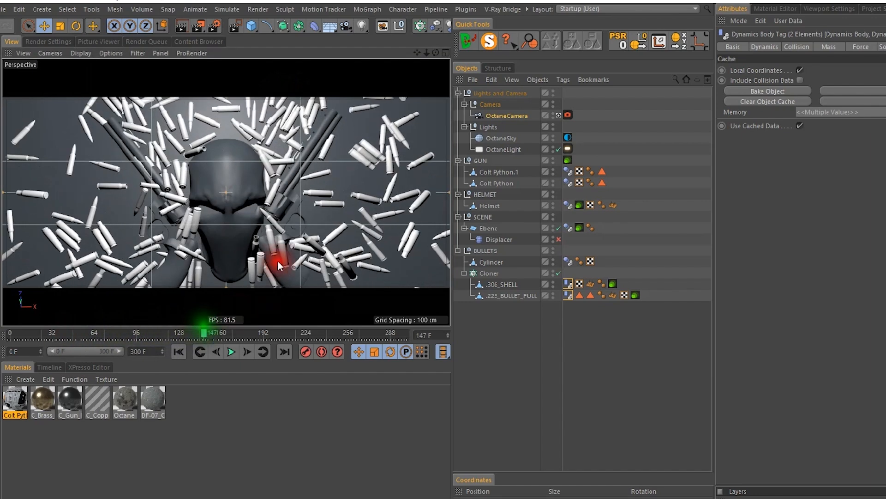
alt+middle_drag(225, 204, 223, 198)
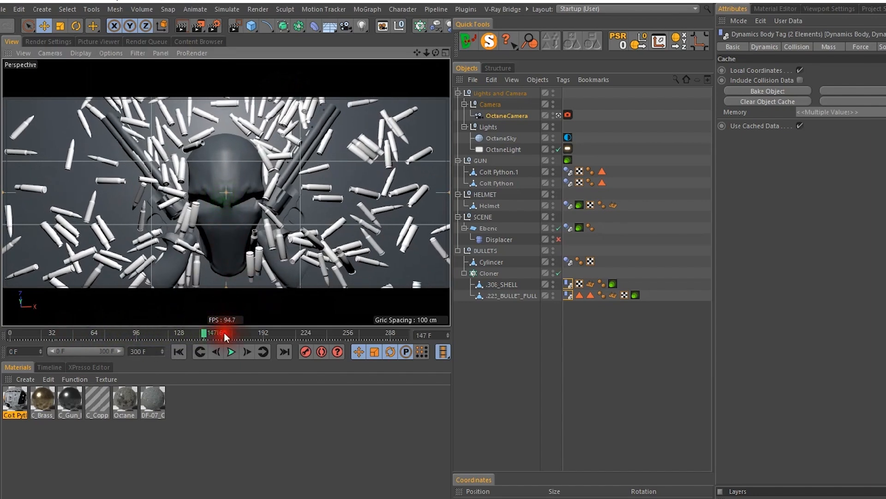
drag(204, 335, 187, 330)
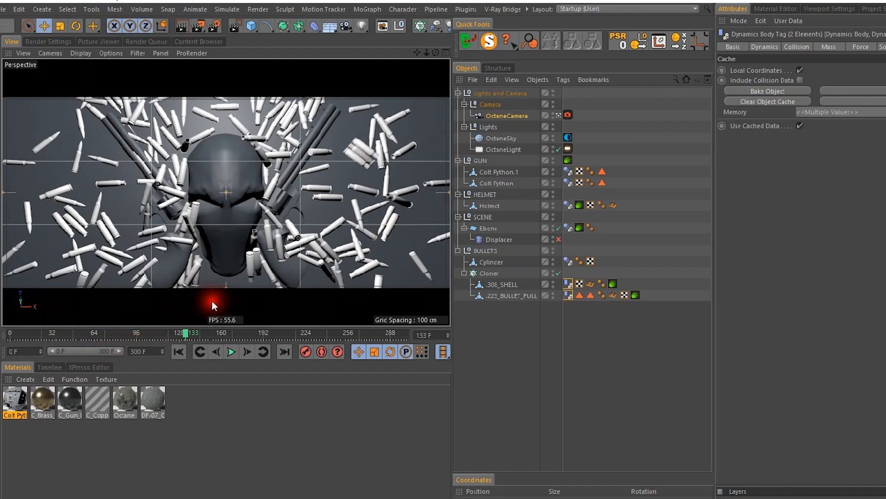
mouse_move(188, 329)
mouse_down()
mouse_move(153, 328)
mouse_move(257, 332)
mouse_up()
Select the helmet in the viewport and create a new Octane Material
click(117, 171)
click(51, 194)
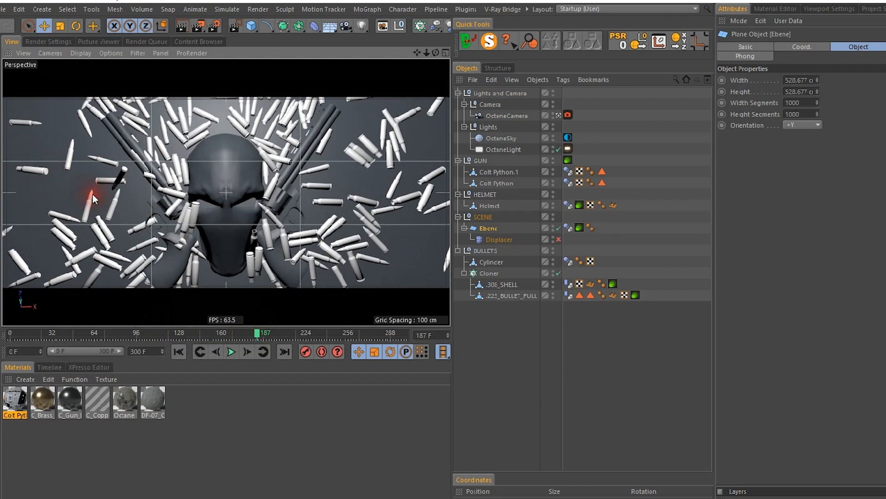
click(221, 183)
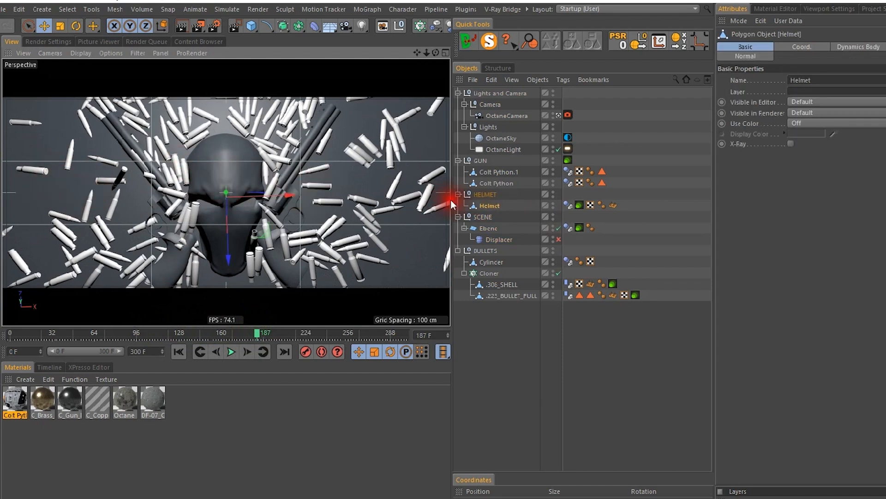
click(31, 379)
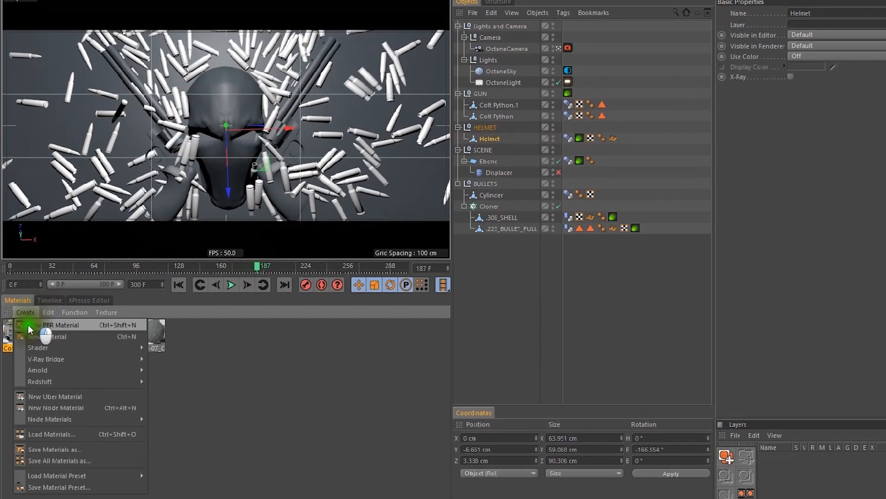
mouse_move(59, 396)
mouse_move(174, 351)
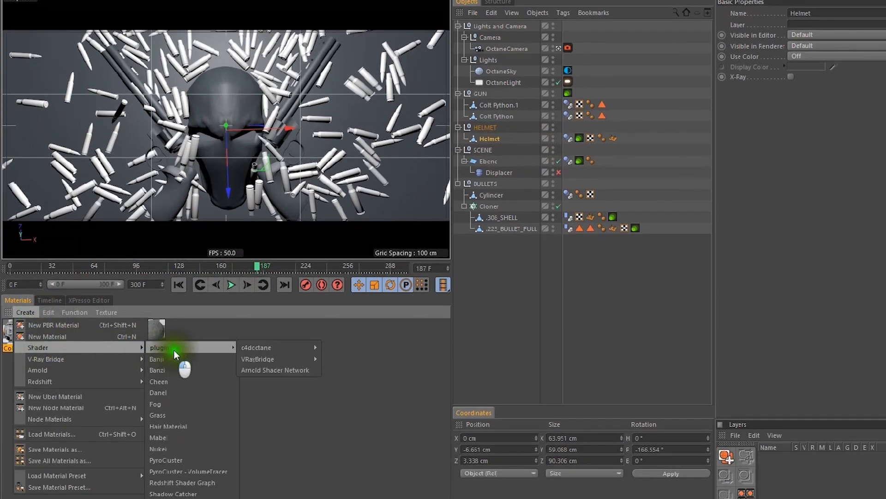
click(237, 348)
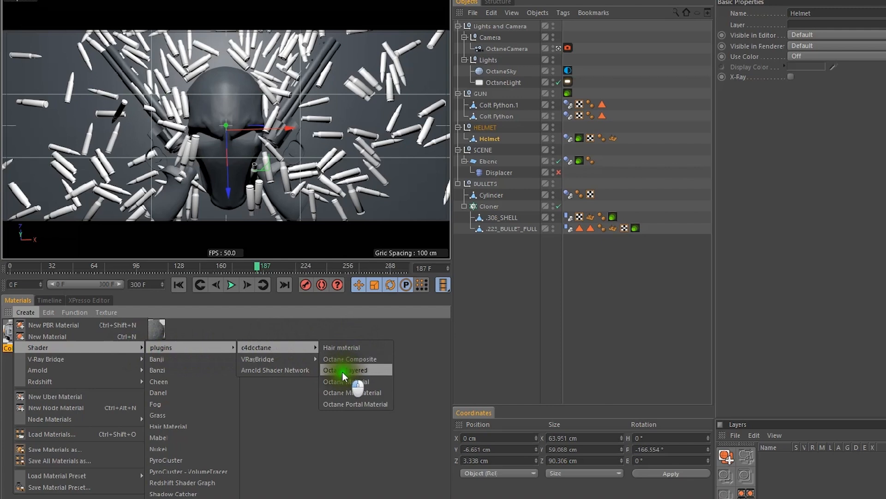
click(352, 382)
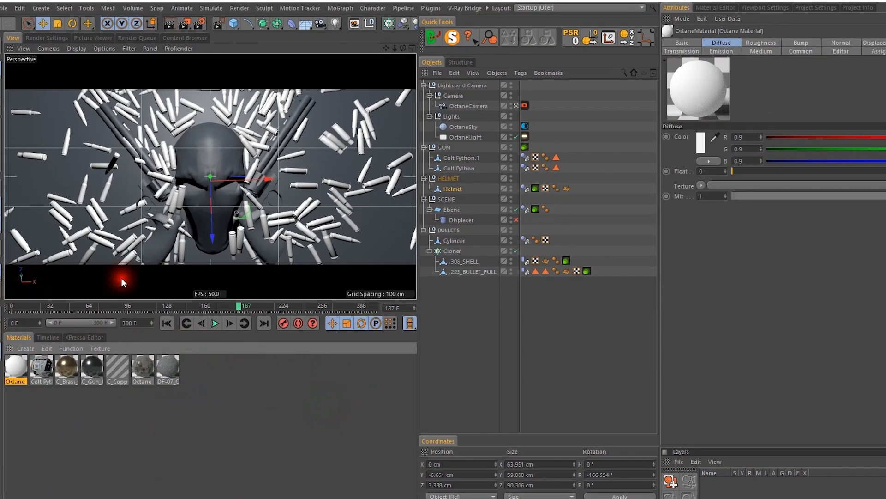
Open the new Octane material for editing and look through the rusty metal maps in the project's Textures folder
click(681, 43)
click(681, 181)
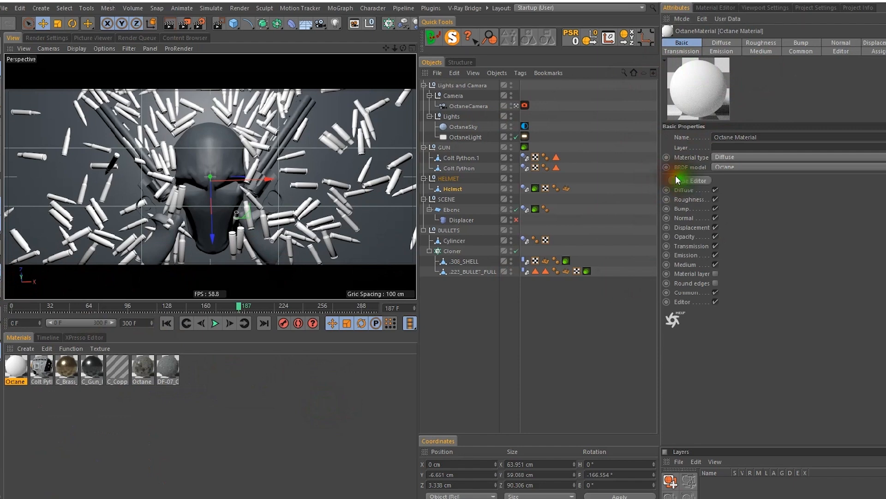
drag(579, 131, 661, 84)
drag(583, 188, 665, 213)
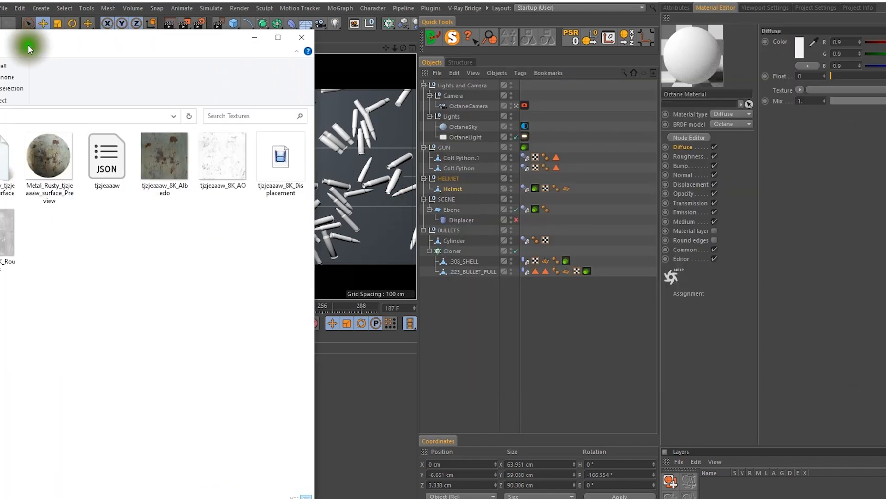
drag(20, 40, 425, 44)
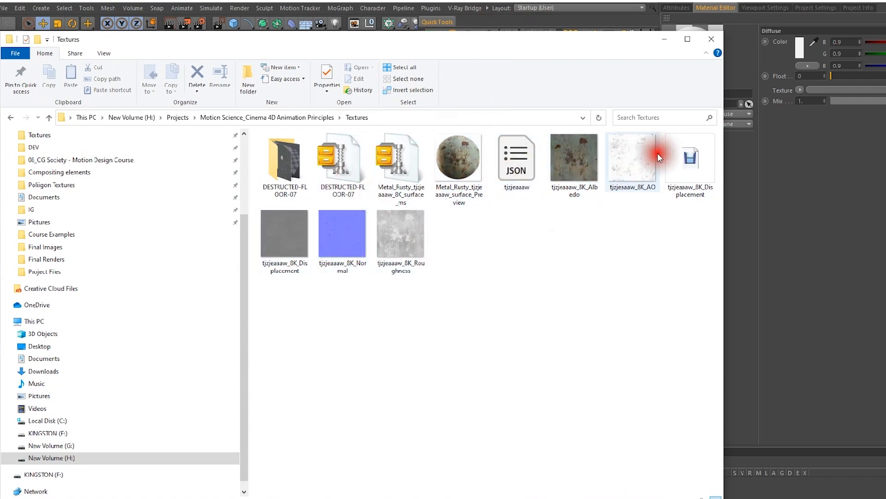
drag(463, 43, 0, 83)
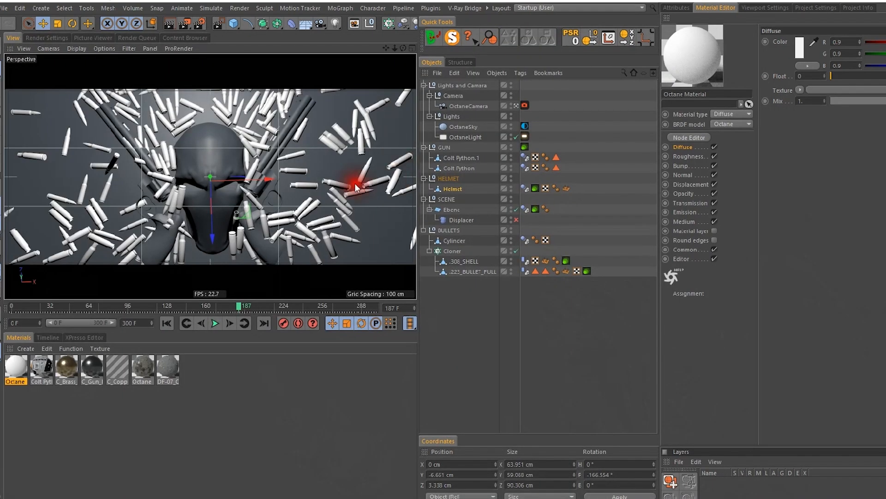
Open the new material in the Octane Node Editor and bring in the rusty metal albedo, displacement, normal and roughness images as texture nodes
click(432, 310)
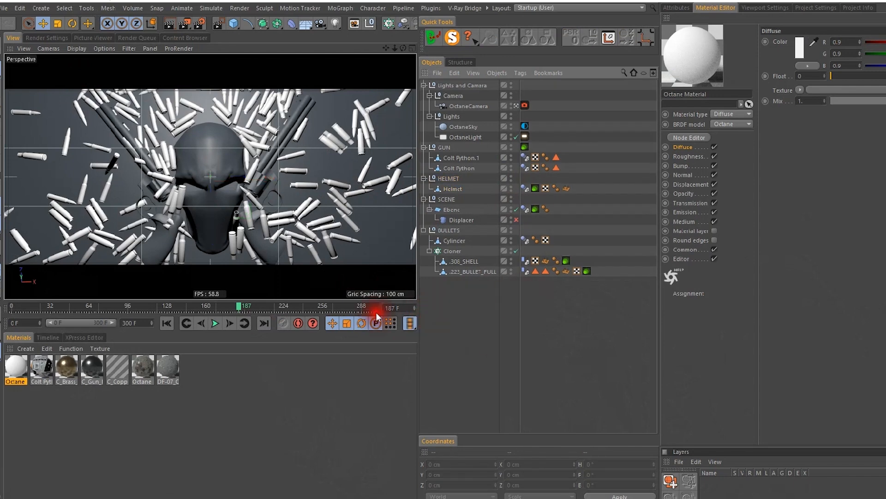
click(495, 334)
click(690, 135)
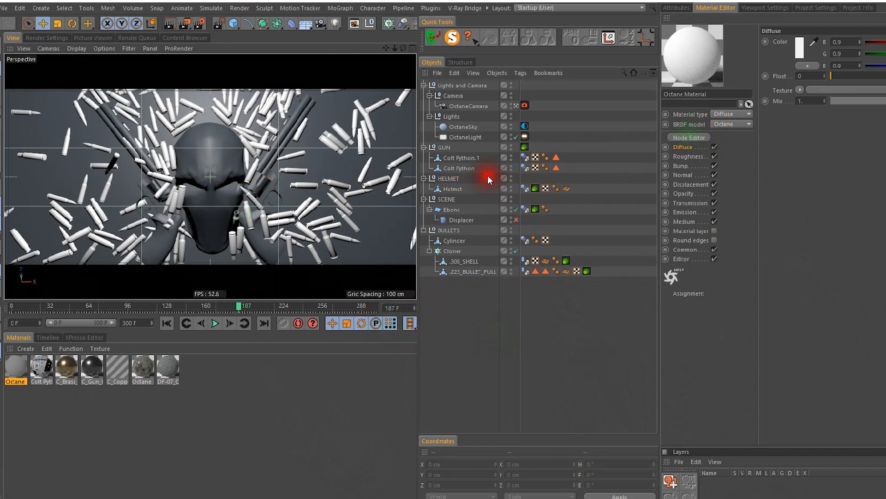
drag(530, 92, 479, 93)
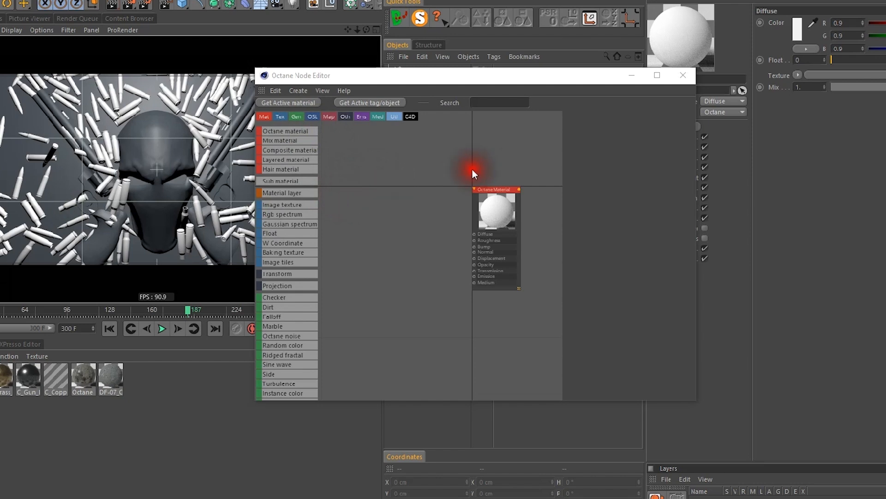
drag(419, 180, 418, 181)
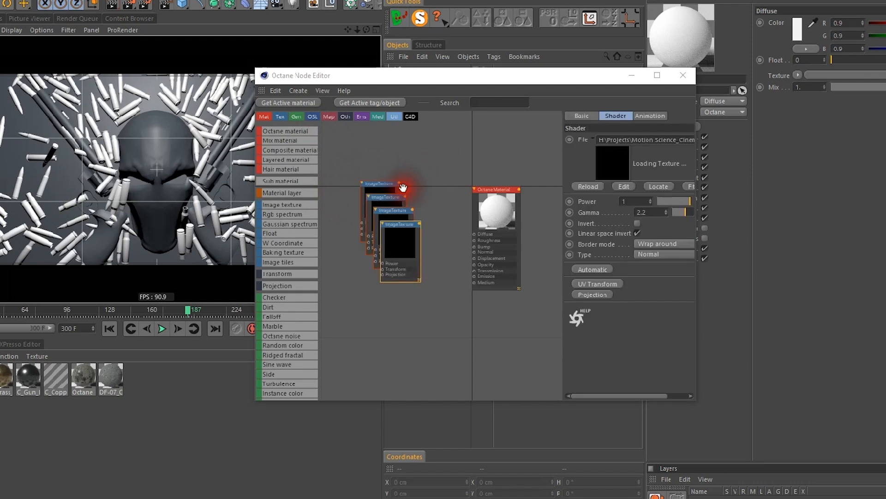
Identify the tjzjeaaaw_8K_Roughness image node, separate it from the stack and connect it to the material's Roughness input
drag(420, 251, 389, 320)
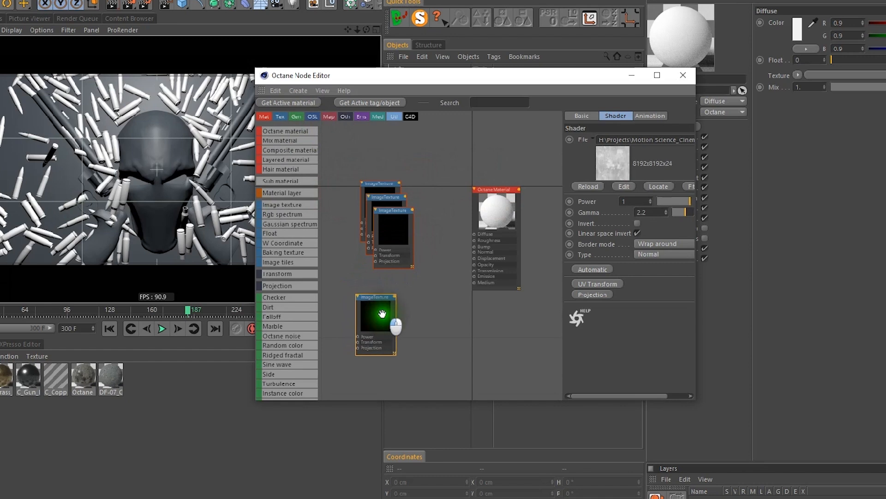
drag(564, 166, 507, 166)
drag(605, 140, 784, 148)
click(395, 288)
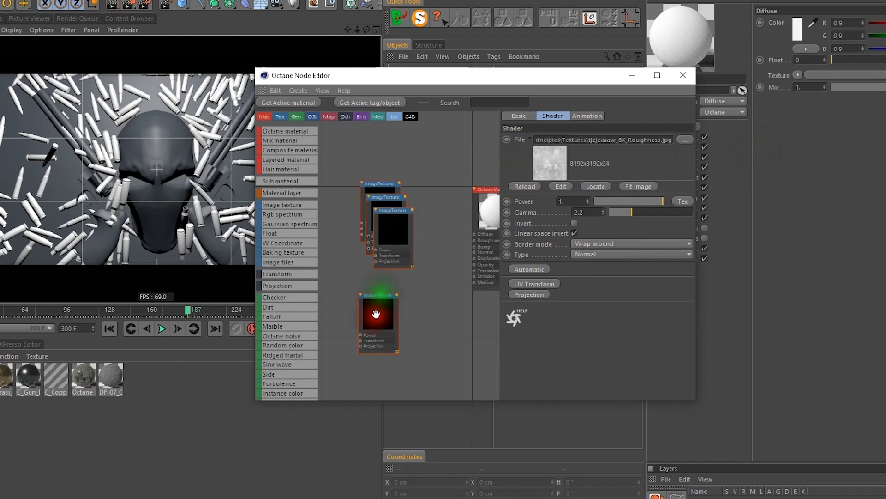
drag(396, 298, 474, 240)
Set the material type to Glossy and spread the material and next image texture nodes apart in the graph
drag(395, 237, 429, 320)
click(486, 210)
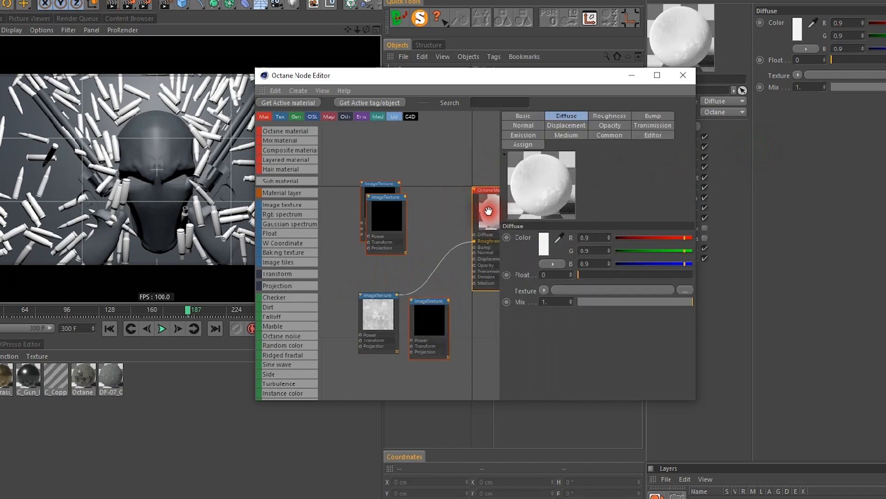
drag(487, 210, 462, 182)
click(721, 100)
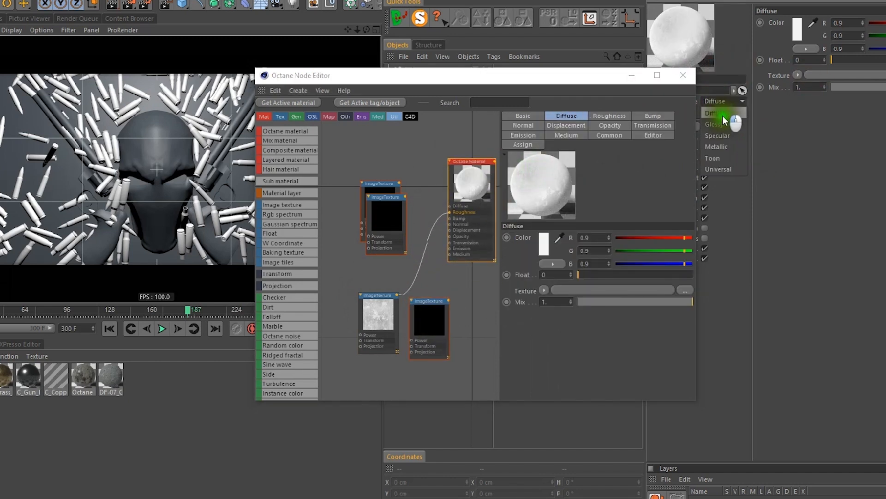
click(732, 125)
drag(462, 190, 453, 195)
Identify the tjzjeaaaw_8K_Normal image node by its file path and connect it to the material's Normal input
drag(420, 321, 423, 320)
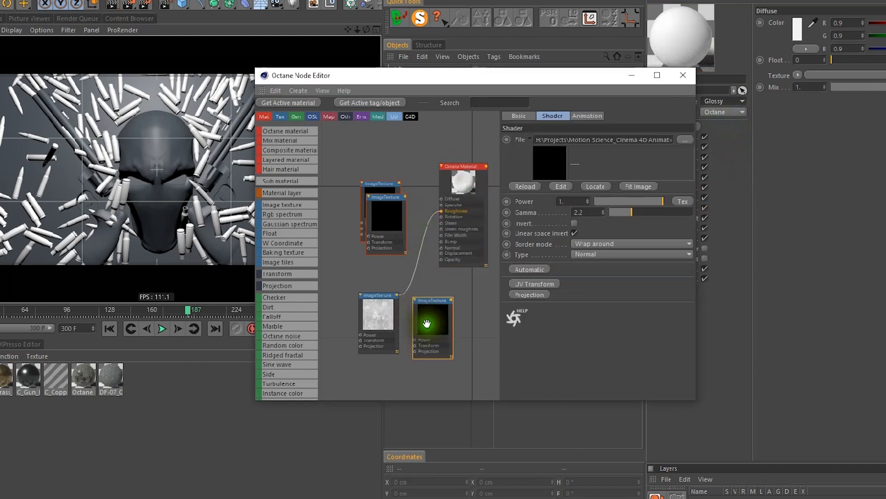
drag(627, 140, 778, 148)
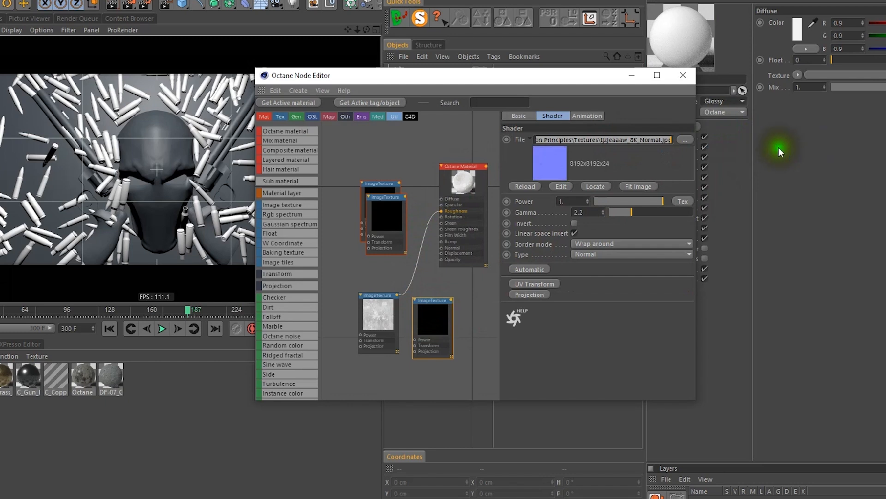
drag(451, 302, 445, 251)
Move the displacement image node clear of the stack and add a Displacement node to the material's displacement channel
drag(392, 213, 332, 253)
click(618, 139)
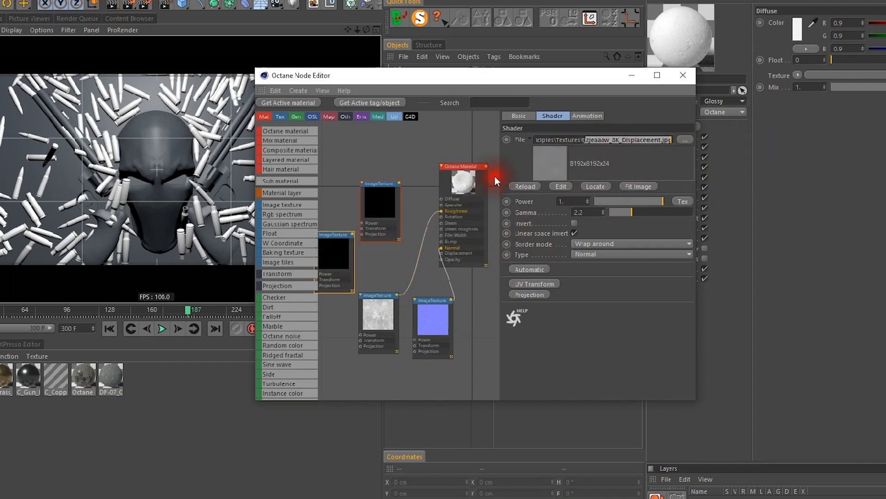
click(463, 181)
click(560, 136)
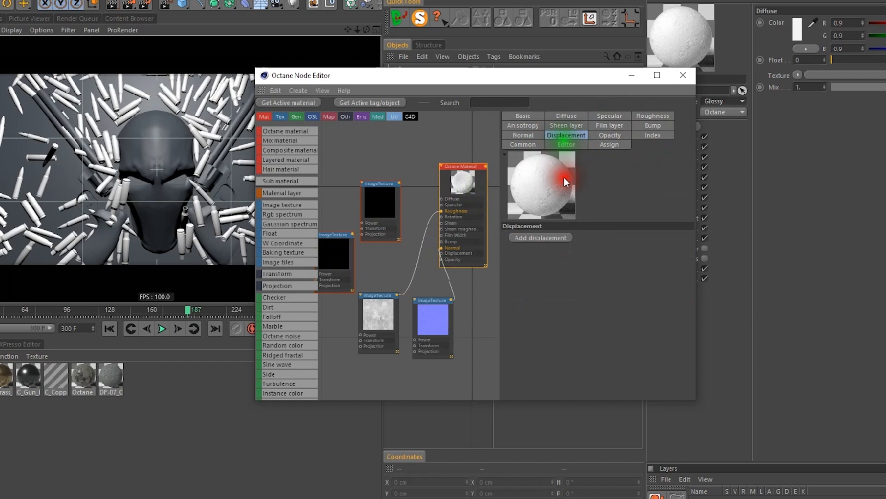
click(541, 239)
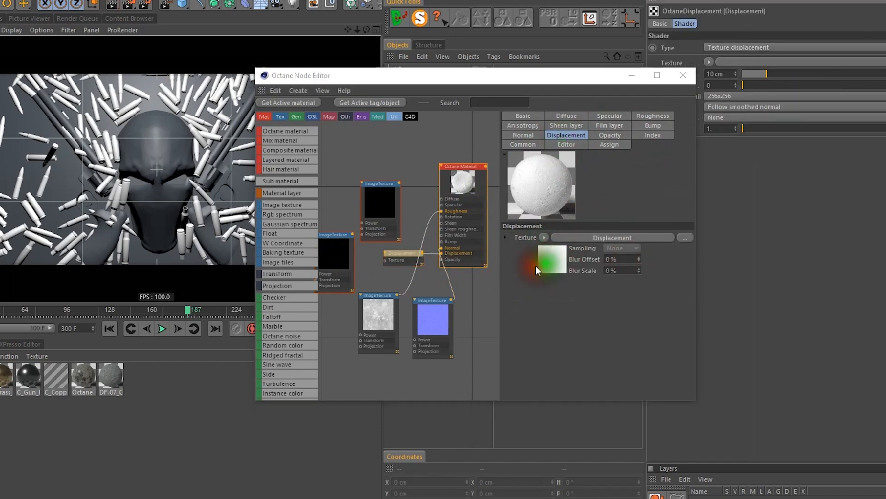
Set the displacement's level of detail to 8192x8192 and height to 1 cm, and connect the displacement image as its texture
drag(582, 80, 482, 73)
click(721, 96)
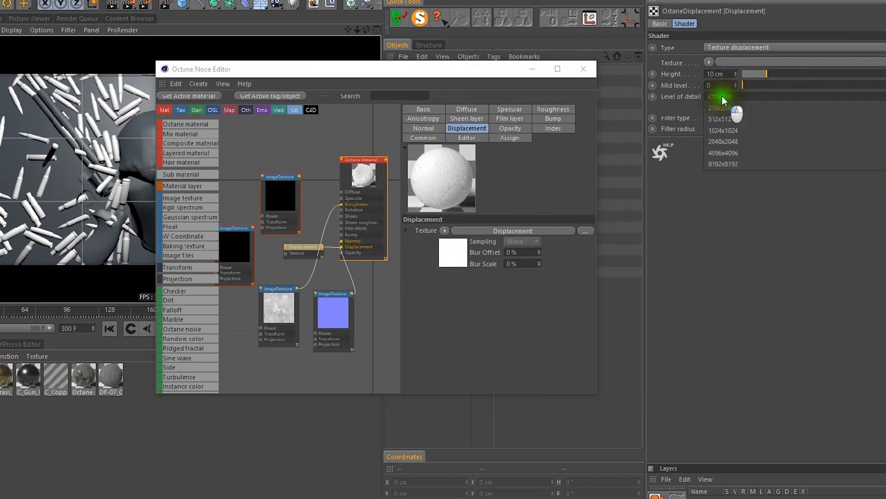
click(734, 163)
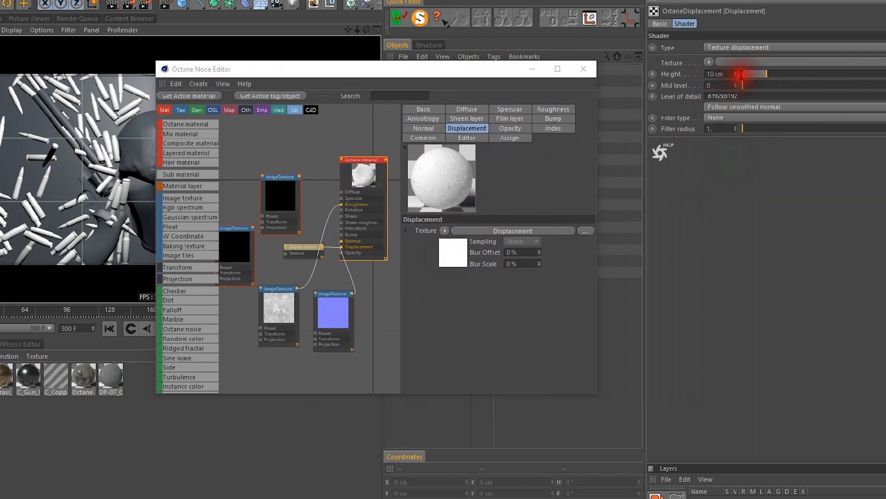
drag(730, 75, 680, 76)
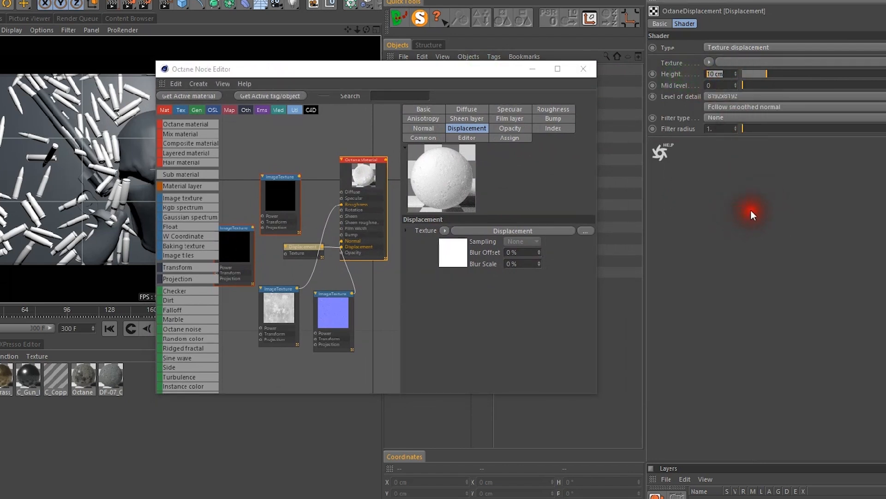
text(1)
click(733, 225)
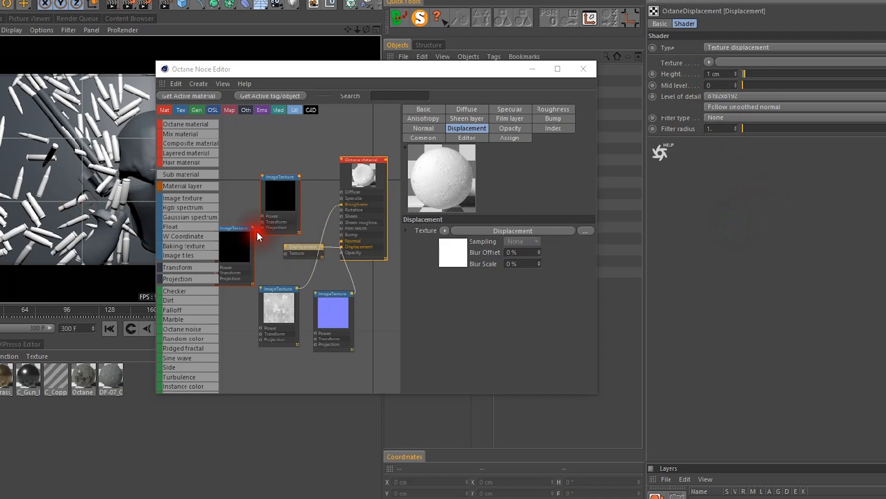
drag(254, 232, 300, 252)
Connect the tjzjeaaaw_8K_Albedo image node to the material's Diffuse input and move it away from the other nodes
click(273, 198)
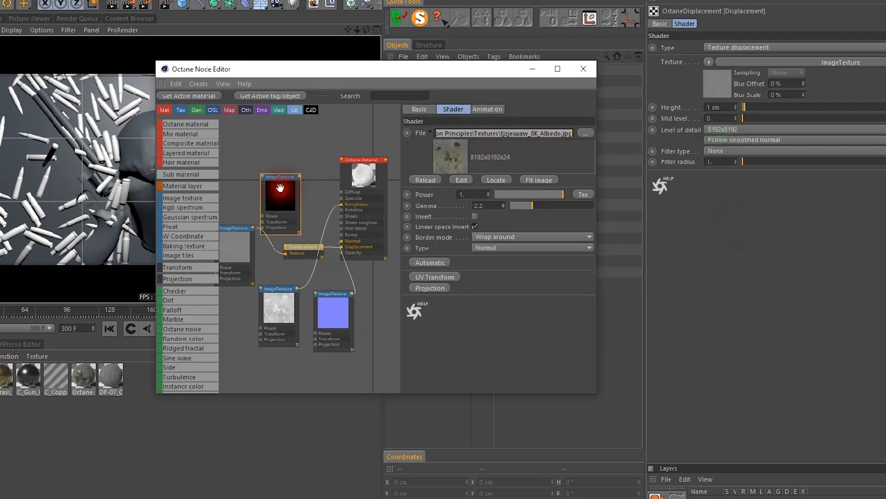
click(283, 190)
drag(303, 178, 341, 191)
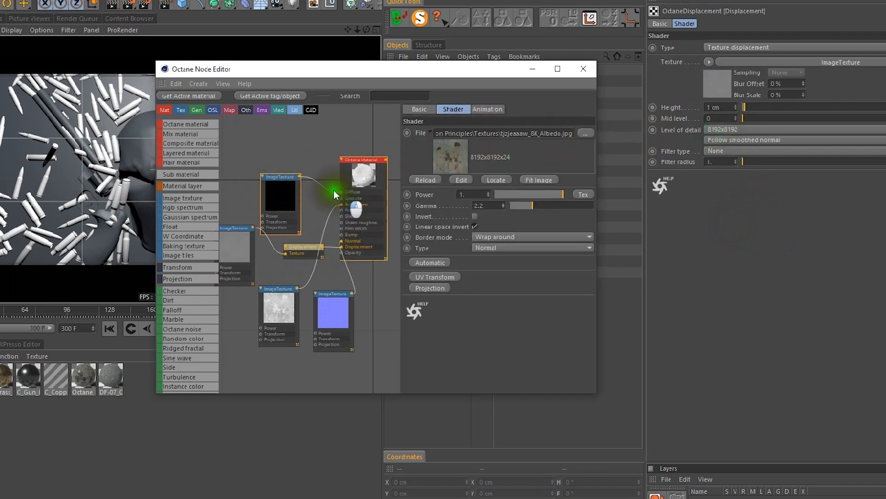
drag(283, 192, 248, 155)
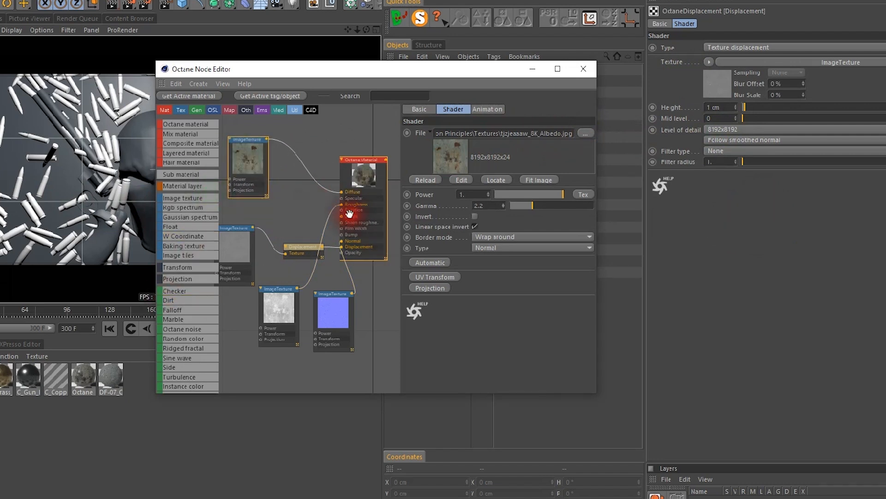
Insert a Color correction node between the albedo image and the Diffuse input, and reduce its saturation to about 0.4
drag(252, 393, 180, 497)
drag(183, 429, 386, 226)
drag(303, 162, 301, 165)
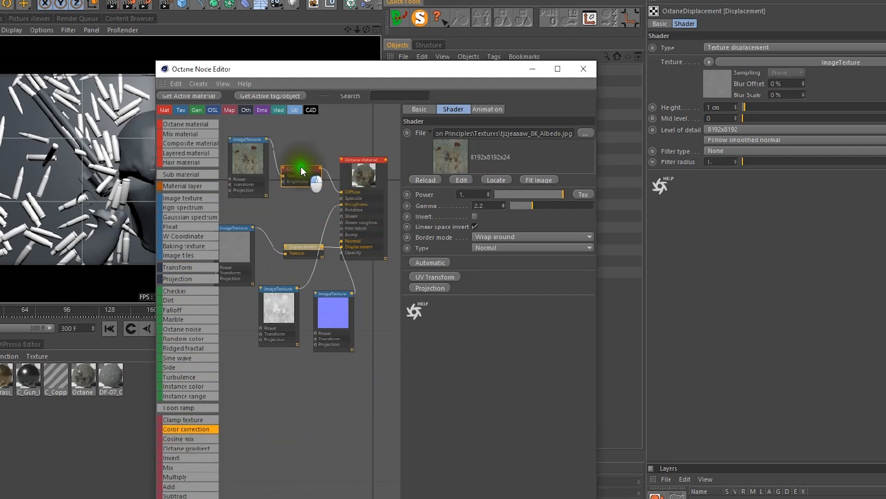
click(195, 440)
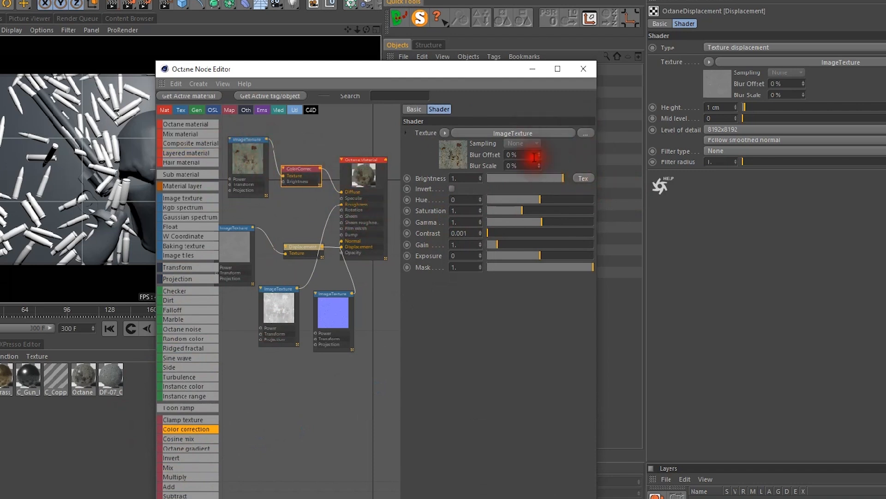
drag(520, 209, 501, 209)
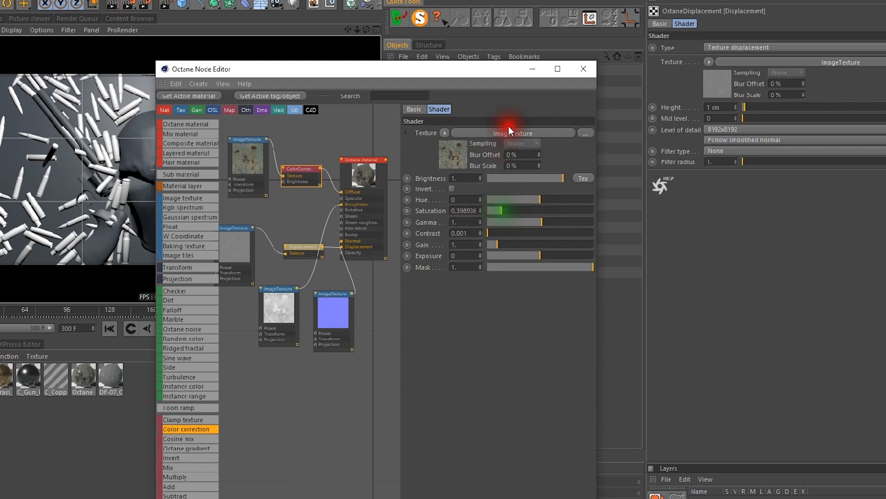
drag(456, 74, 345, 72)
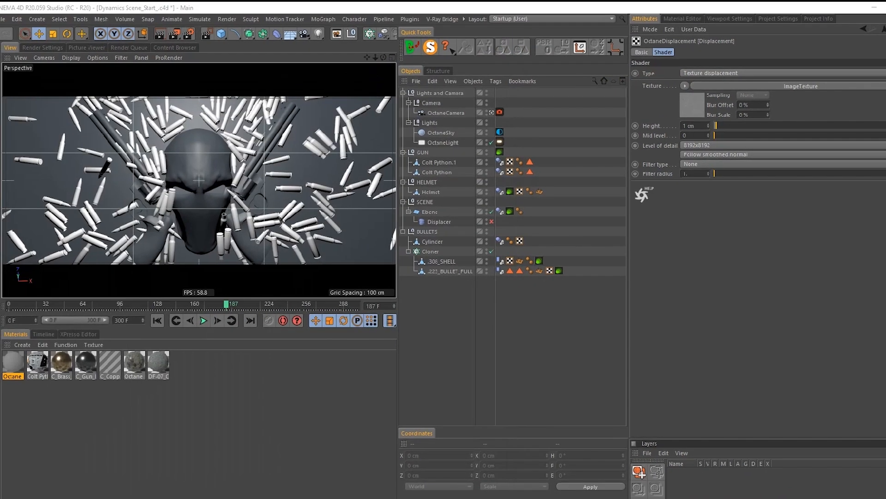
Apply the rusty metal material to the helmet in the viewport and rename the material Helmet
drag(13, 362, 183, 193)
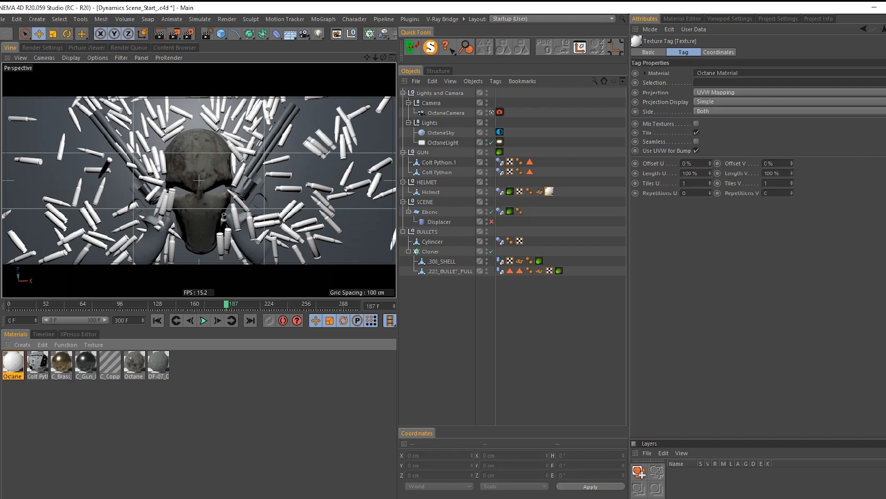
click(8, 375)
double_click(12, 375)
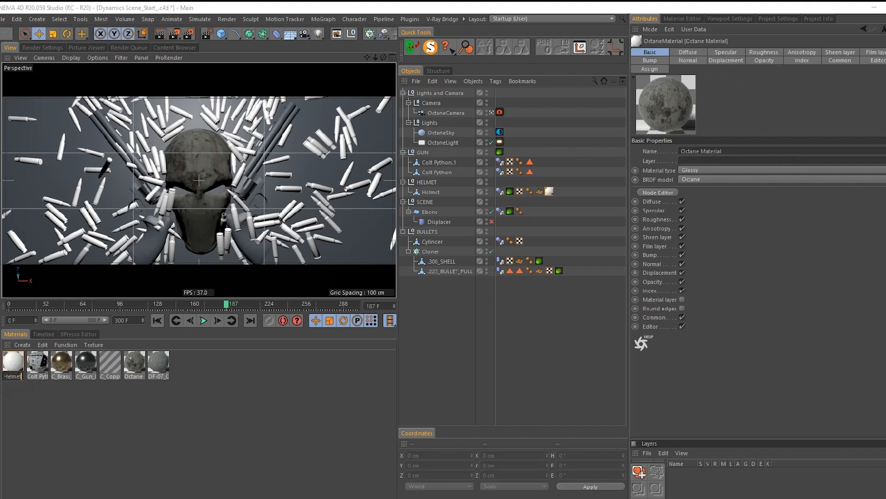
key(Return)
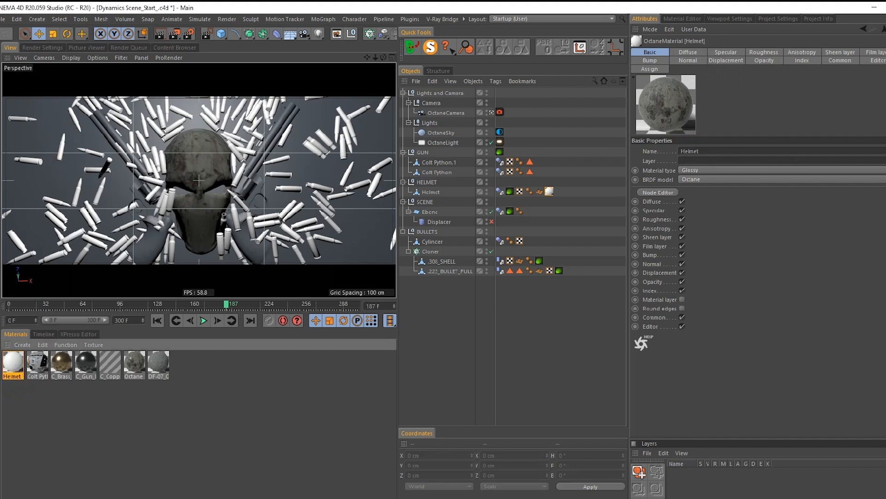
Create another Octane material and enlarge the viewport in width and height
click(26, 344)
click(25, 356)
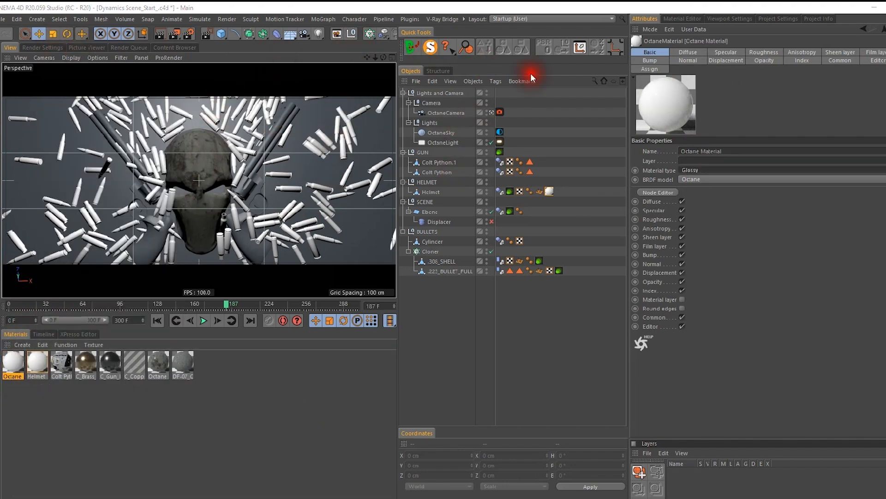
drag(629, 146, 756, 151)
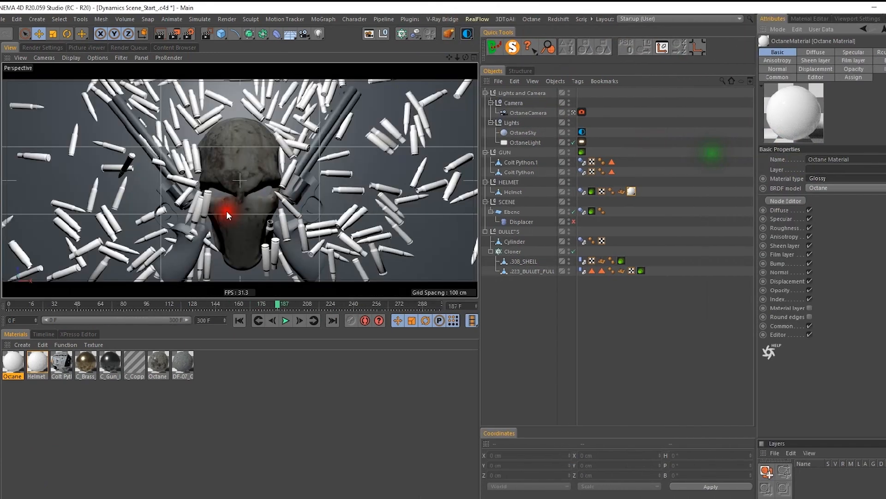
drag(286, 298, 242, 349)
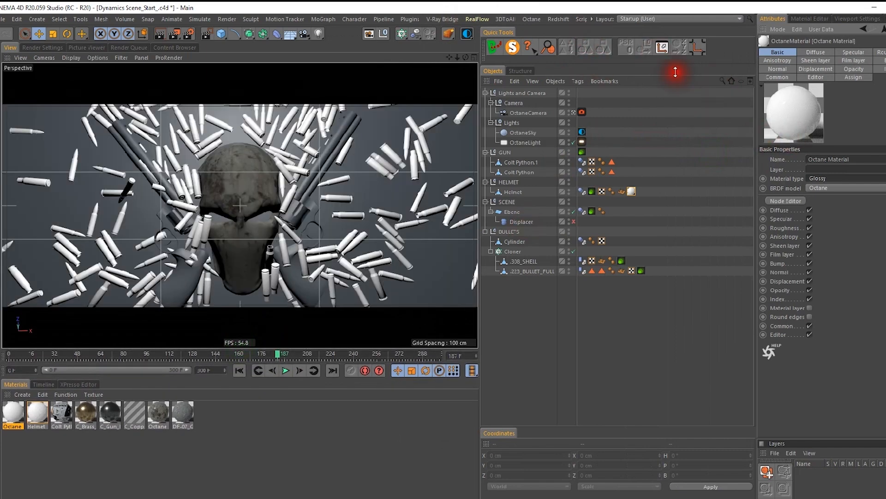
drag(754, 106, 835, 108)
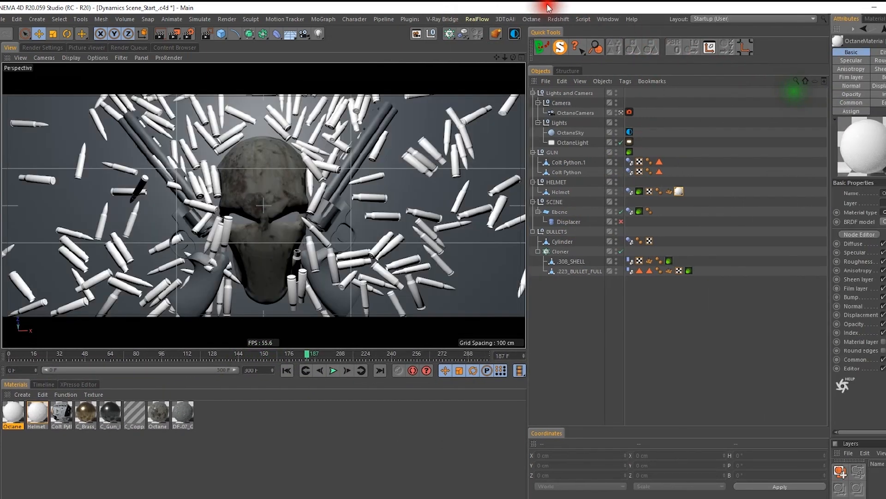
Open the Octane Live Viewer and its LiveDB manager, and enlarge the manager window
click(533, 19)
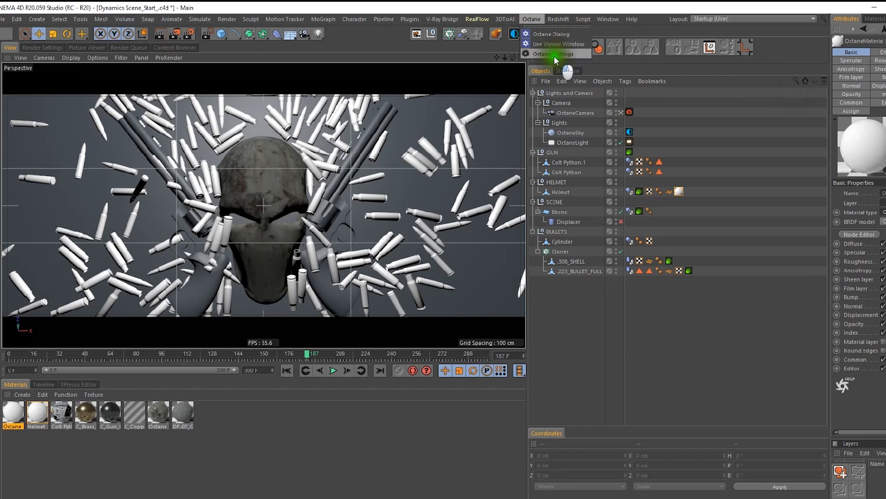
click(555, 54)
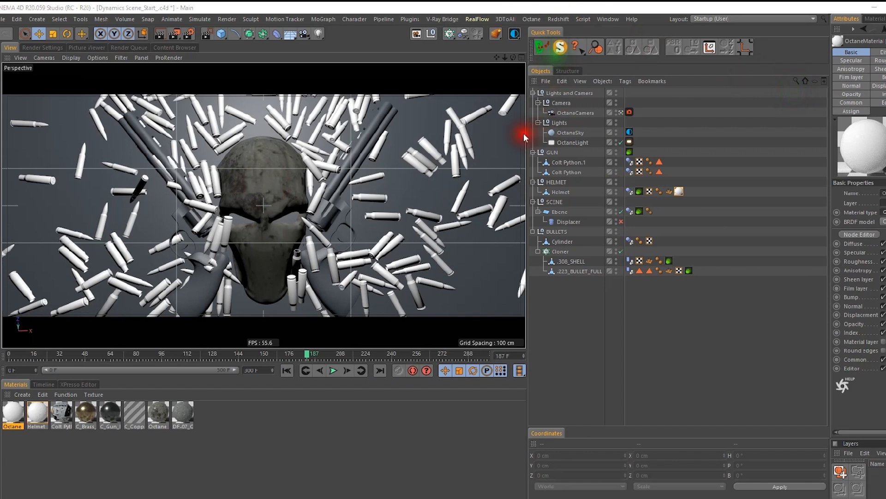
click(527, 19)
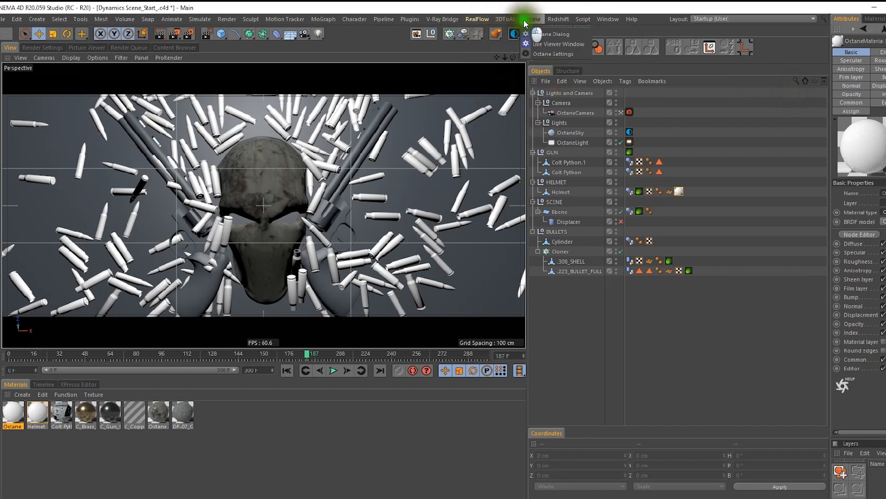
click(558, 43)
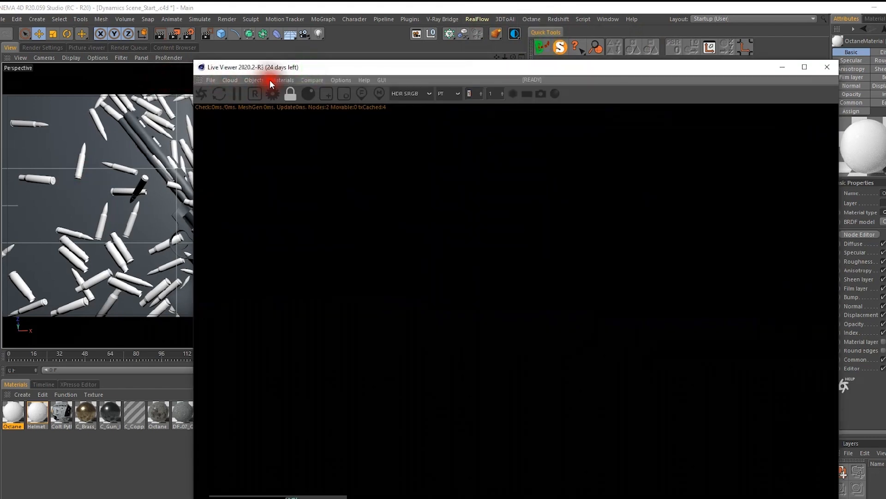
click(271, 80)
click(298, 94)
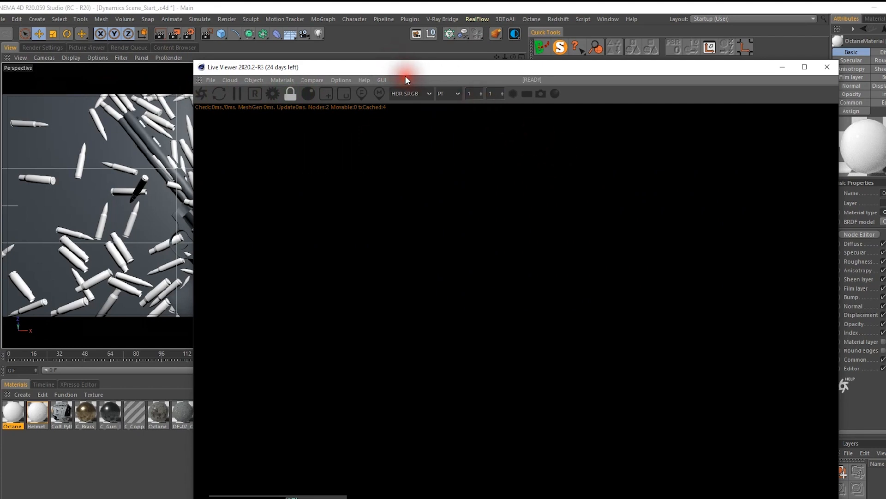
drag(342, 273, 586, 477)
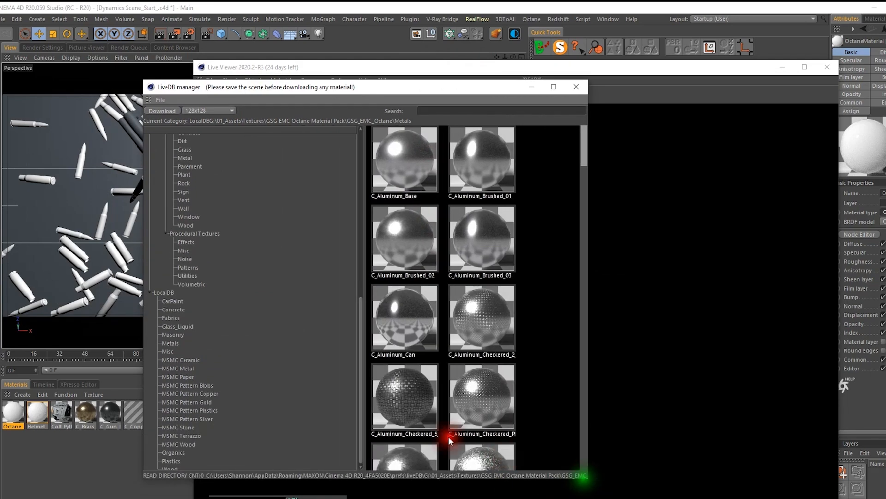
Browse the LocalDB material categories MSMC Metal and Metals, and close the LiveDB manager and Live Viewer
click(181, 360)
click(166, 368)
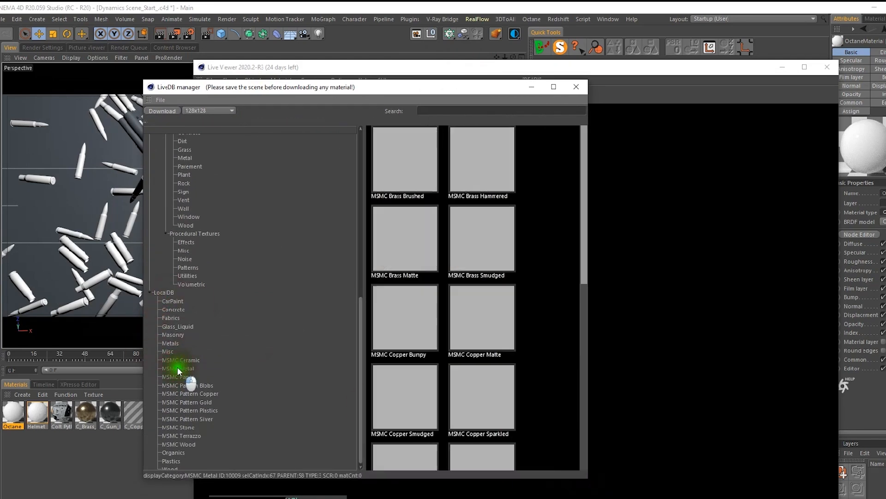
click(170, 343)
drag(587, 160, 591, 253)
click(564, 88)
mouse_move(517, 67)
mouse_down()
mouse_move(555, 71)
mouse_move(527, 72)
mouse_up()
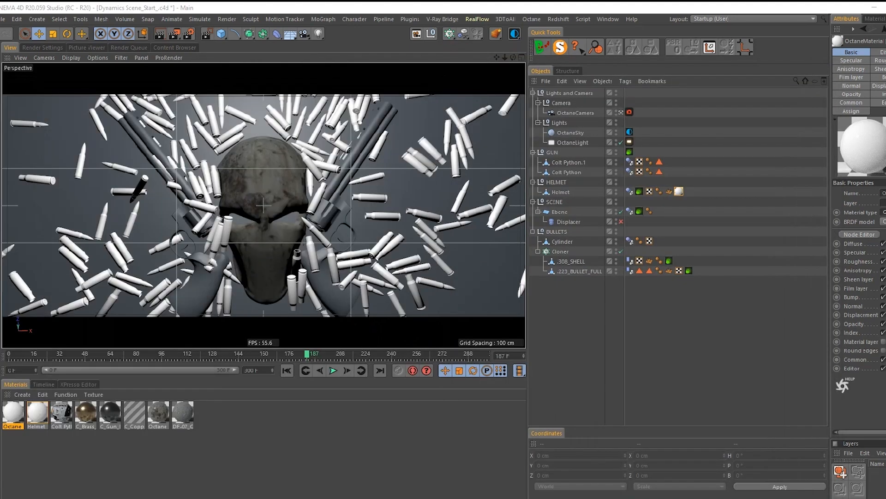
Identify the .308_SHELL clones by toggling their visibility, and apply the C_Brass_Worn material to .308_SHELL and .223_BULLET_FULL
drag(91, 416, 597, 272)
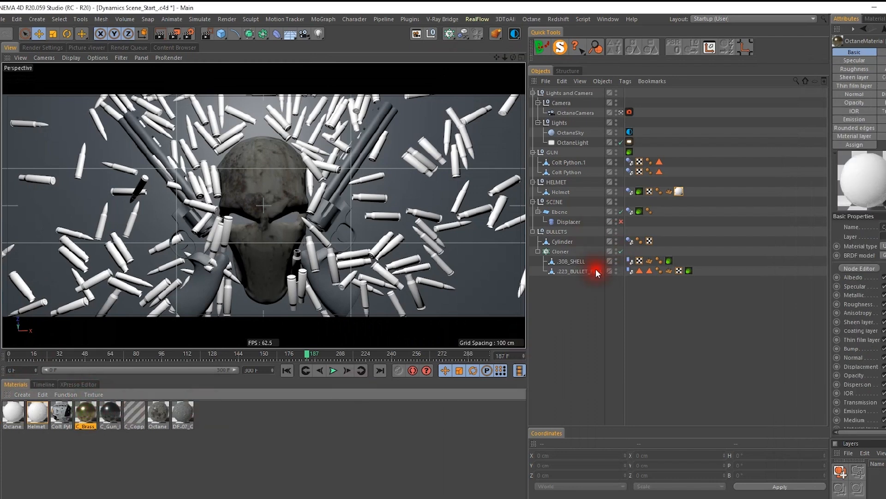
click(569, 261)
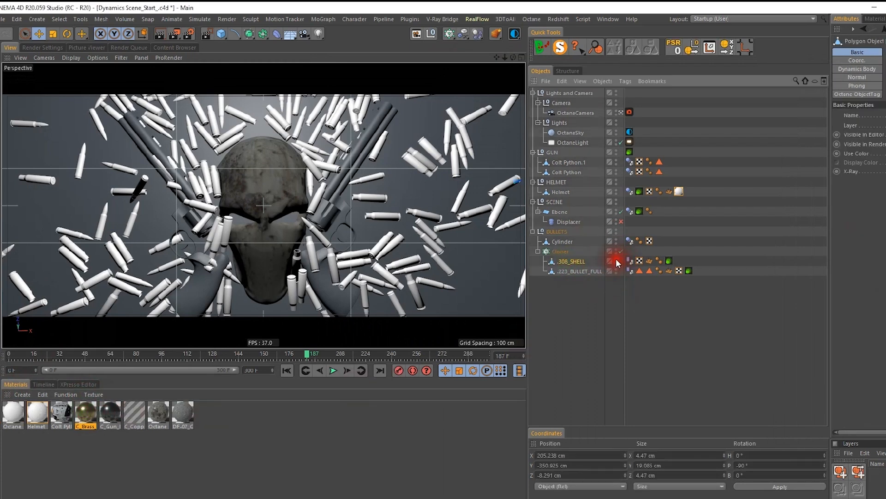
click(617, 260)
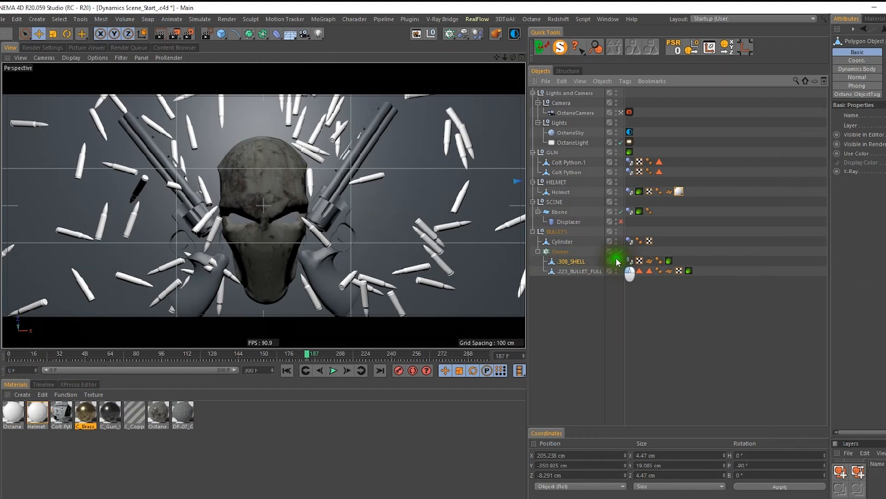
click(616, 261)
drag(89, 411, 573, 262)
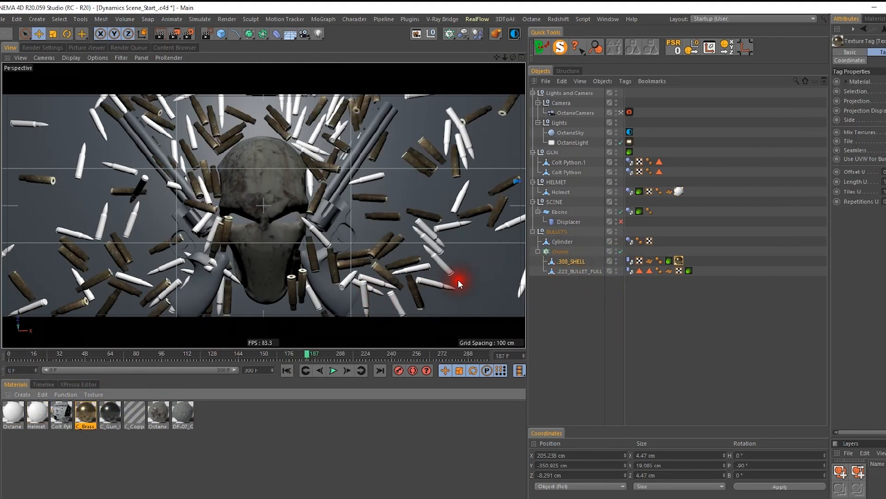
drag(86, 413, 585, 271)
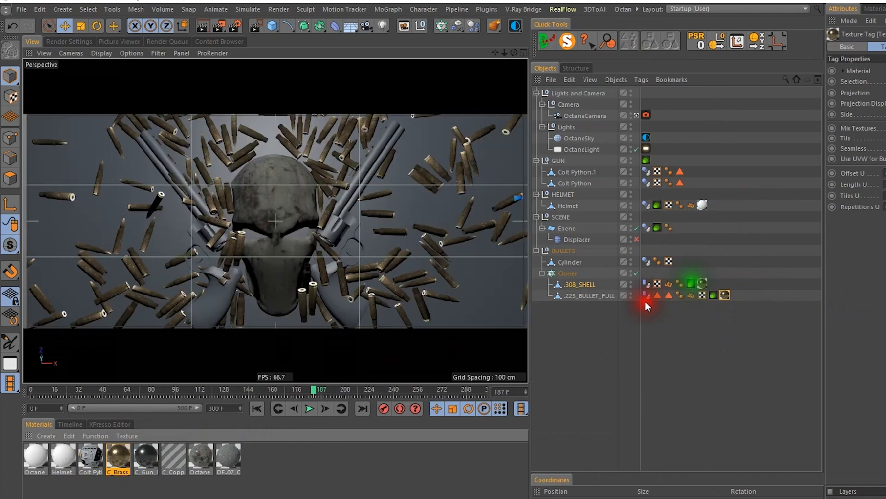
Leave the OctaneCamera view, disable the Cloner, and frame the two source bullets up close
click(669, 295)
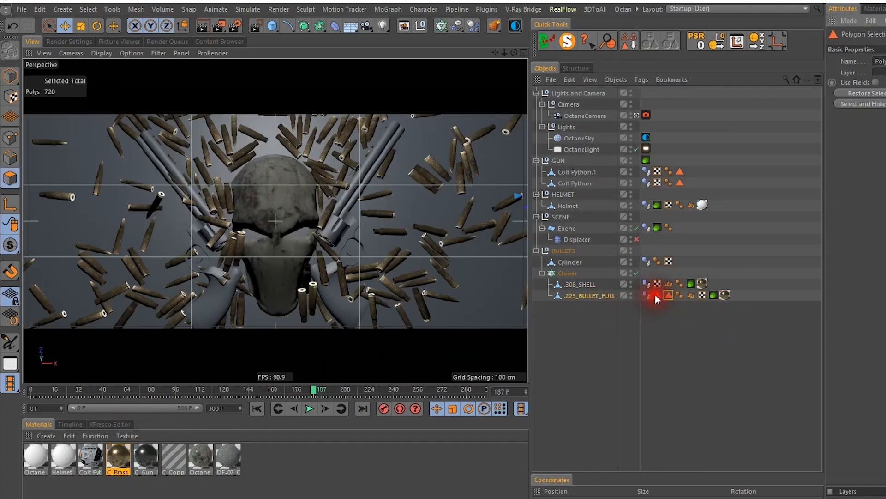
click(637, 115)
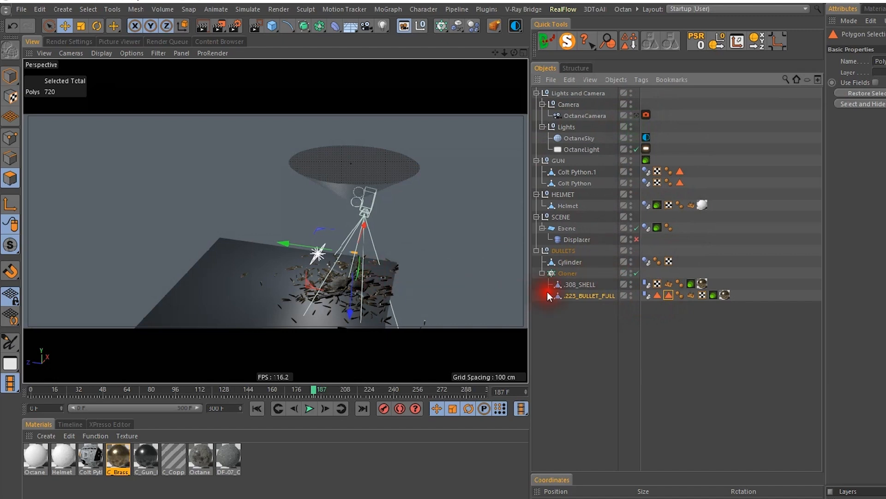
click(637, 274)
alt+drag(353, 264, 246, 286)
alt+drag(423, 273, 564, 228)
mouse_move(433, 234)
mouse_down()
mouse_move(369, 261)
mouse_move(422, 245)
mouse_up()
Restore the casing polygon selection on .223_BULLET_FULL and restrict its brass texture to Polygon Selection #1
click(11, 76)
double_click(661, 293)
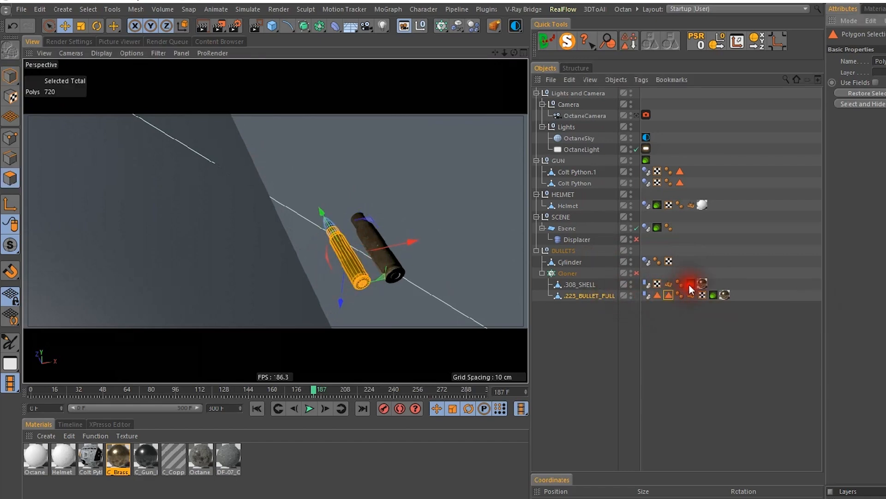
click(724, 295)
drag(669, 295, 885, 86)
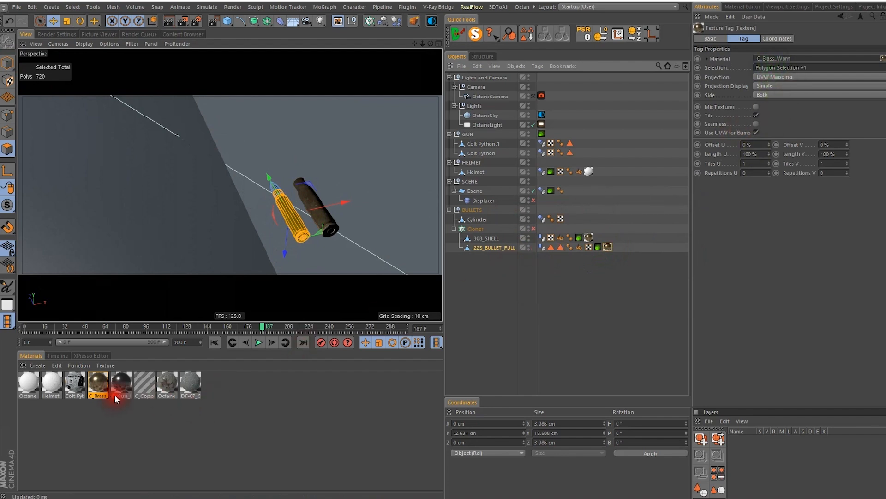
Apply the C_Copper_Corroded_Stained material to .223_BULLET_FULL and place the brass texture tag after the copper one
click(152, 386)
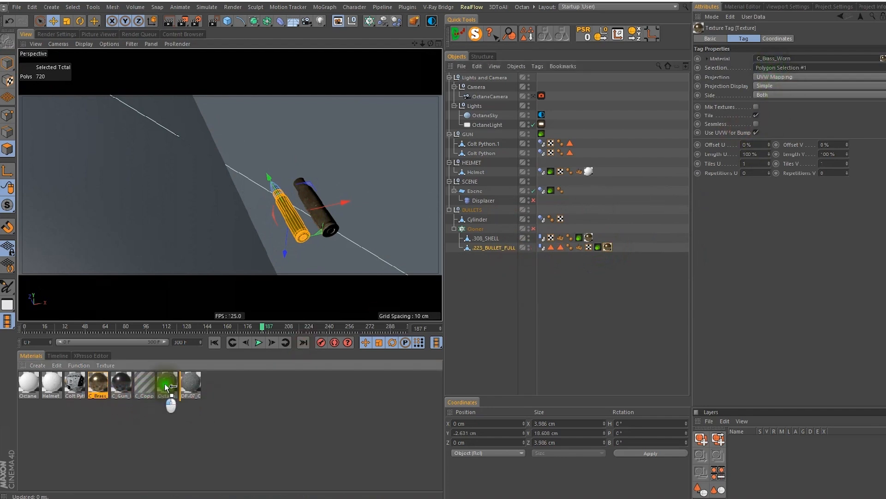
drag(500, 251, 622, 253)
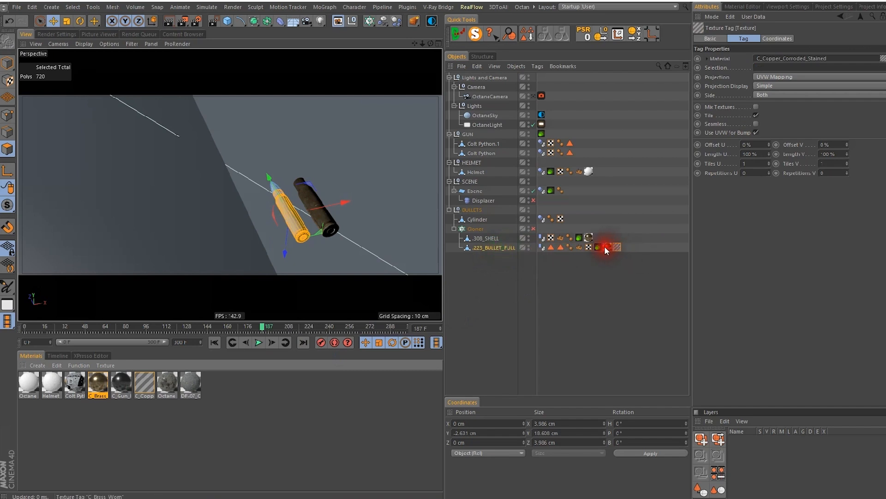
click(607, 247)
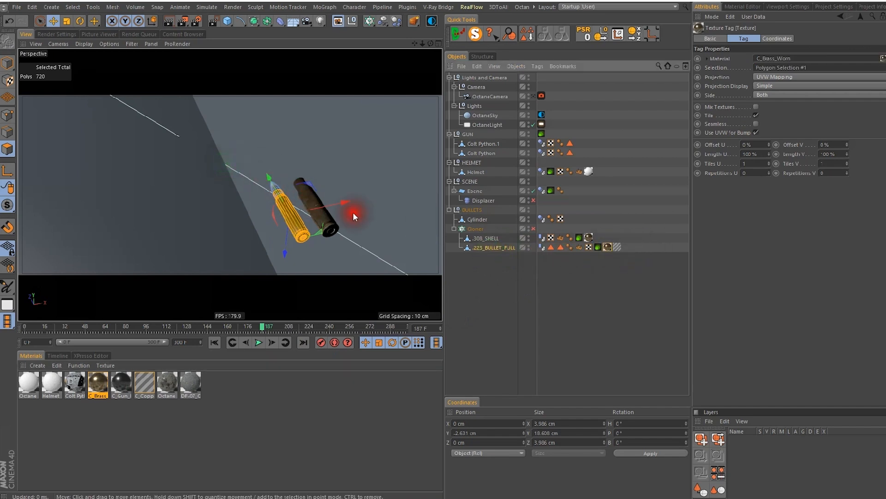
drag(608, 246, 632, 248)
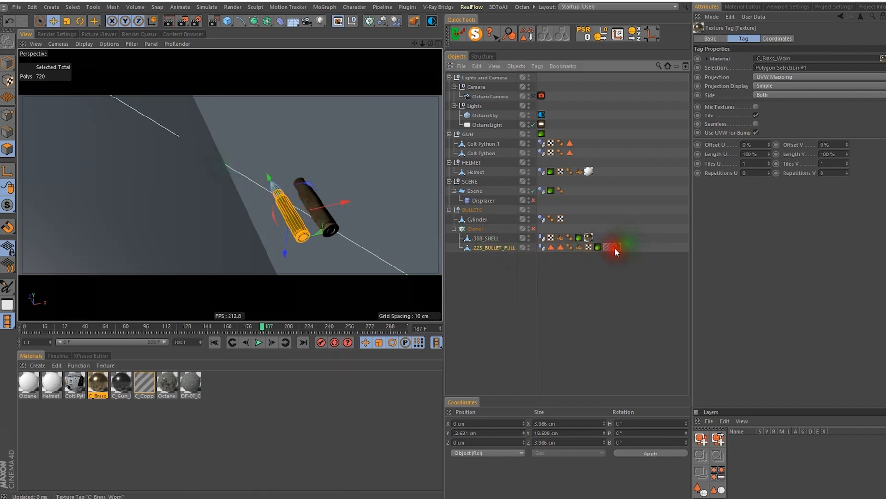
click(483, 280)
click(239, 198)
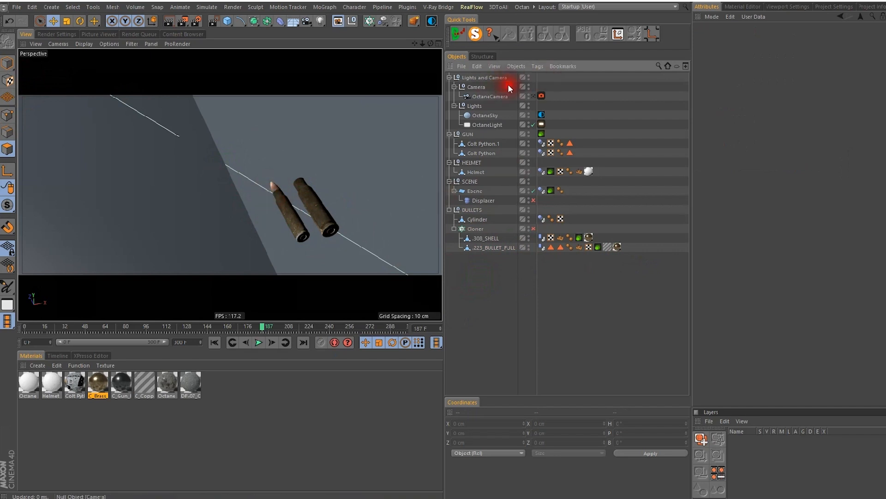
Look through the OctaneCamera again and re-enable the Cloner
click(533, 95)
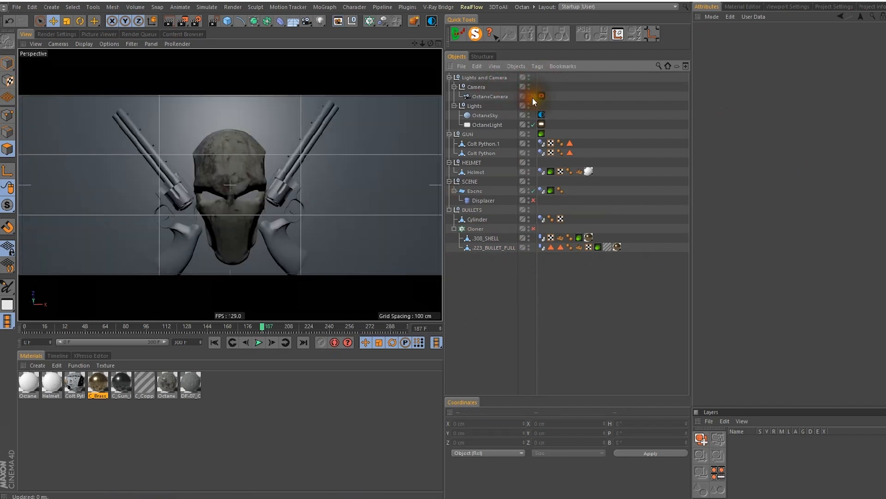
drag(535, 229, 536, 229)
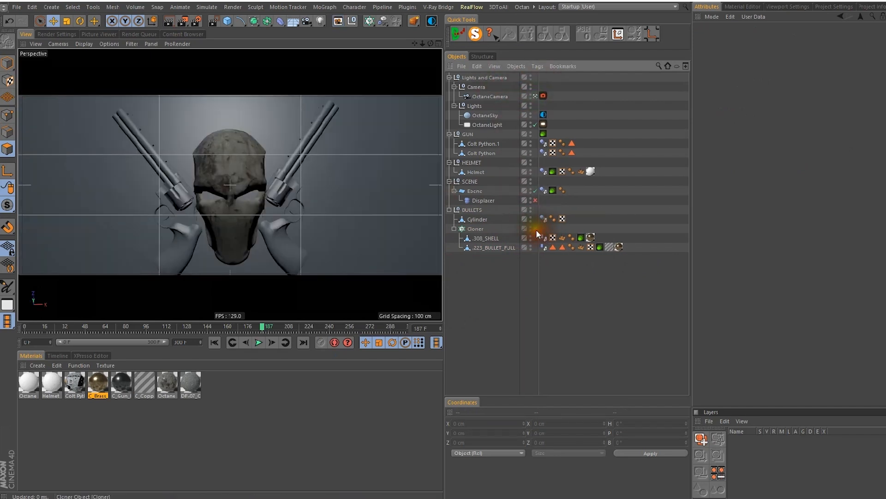
click(535, 229)
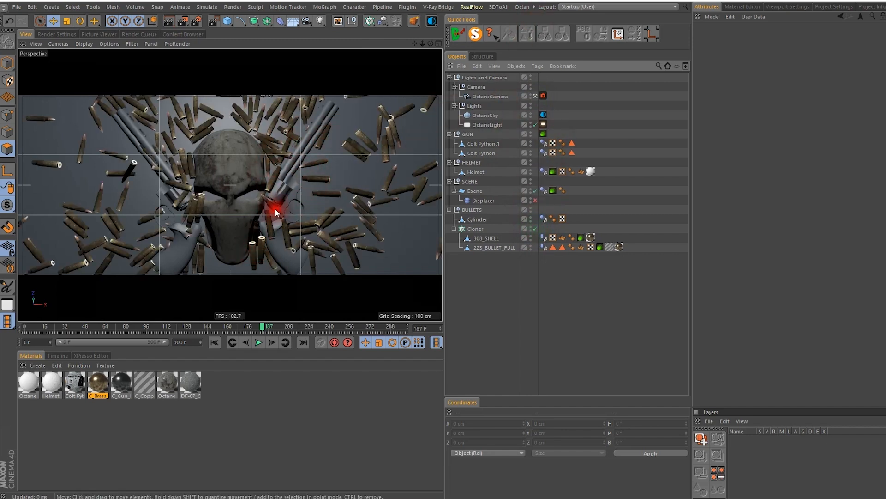
Create a new Octane material and open it in the Octane Node Editor
click(49, 367)
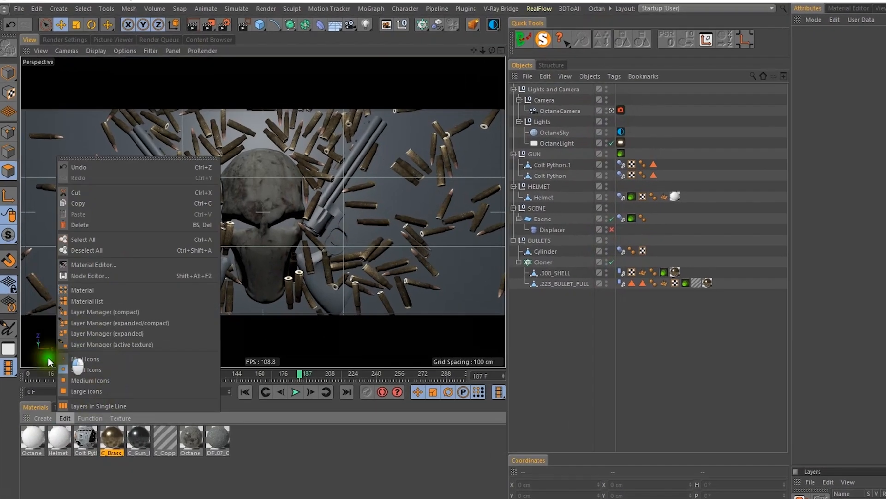
mouse_move(158, 273)
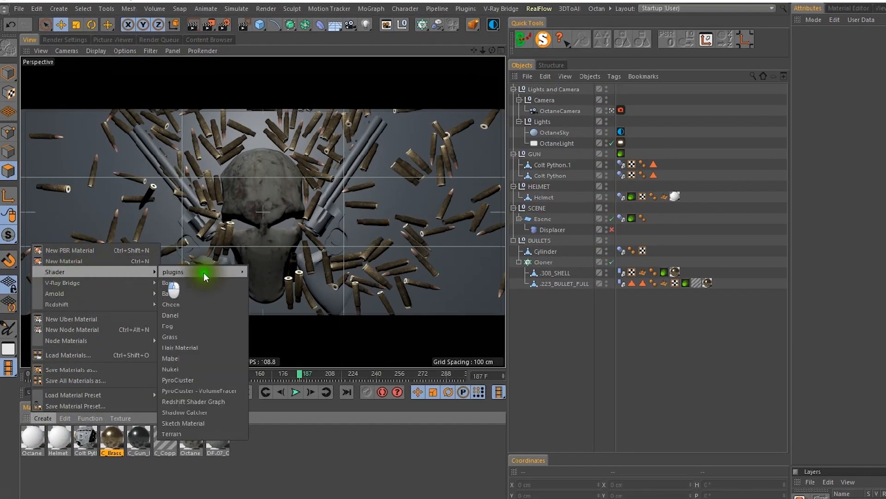
mouse_move(203, 272)
mouse_move(289, 277)
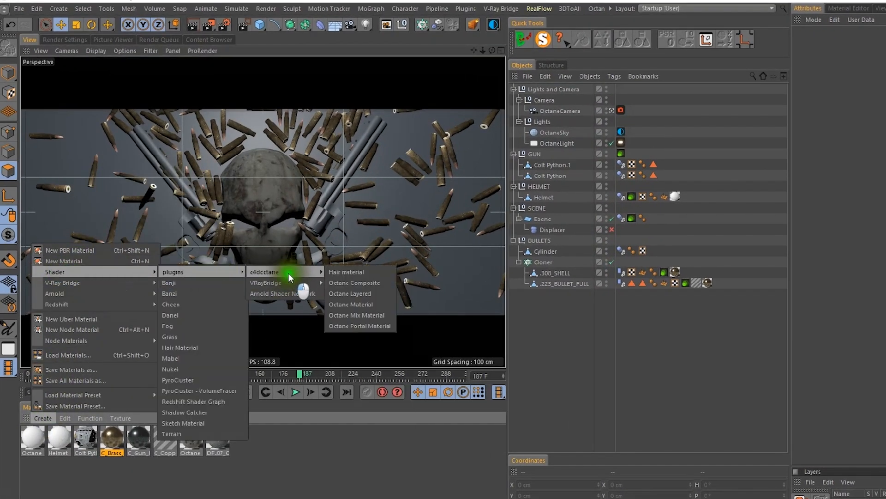
click(365, 304)
click(822, 198)
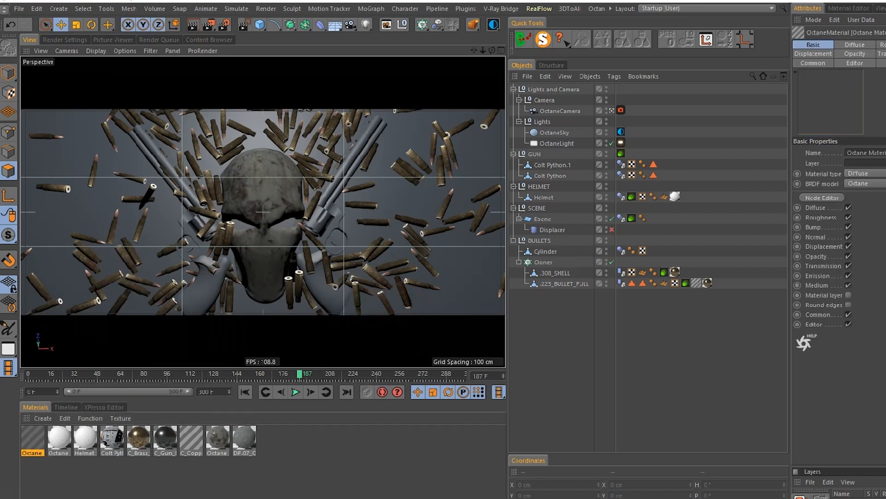
drag(851, 104, 640, 43)
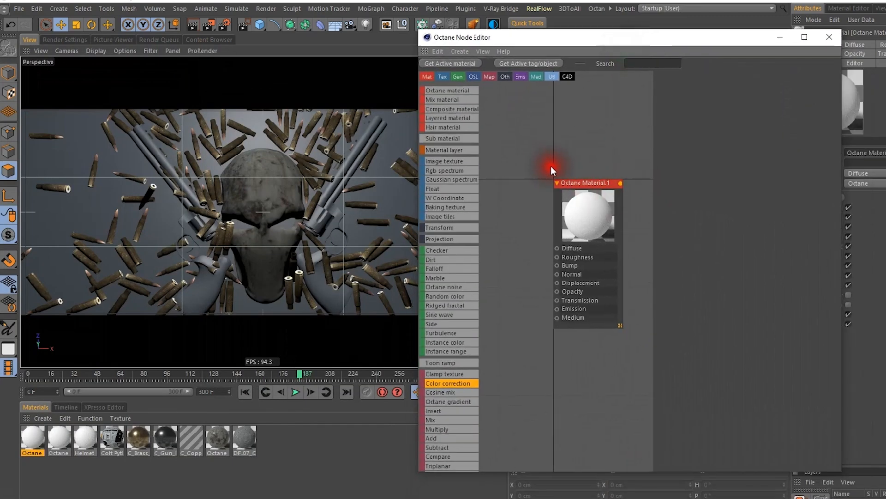
scroll(503, 180, down, 5)
scroll(508, 177, up, 5)
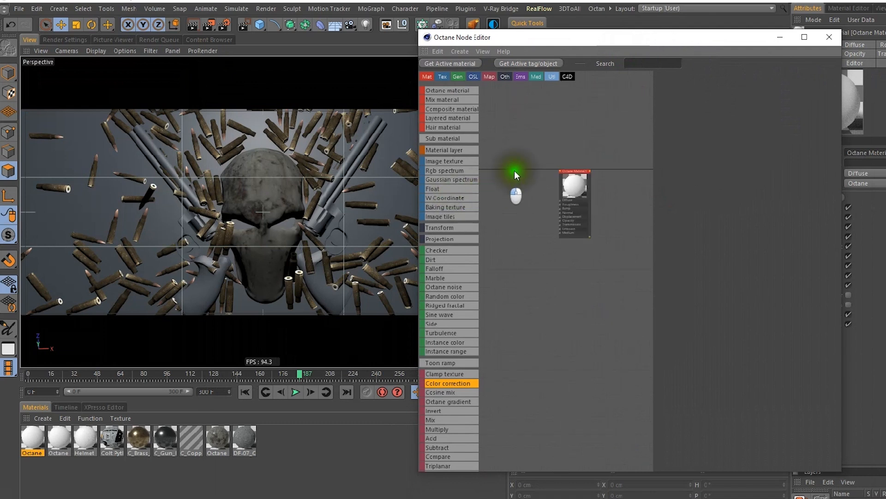
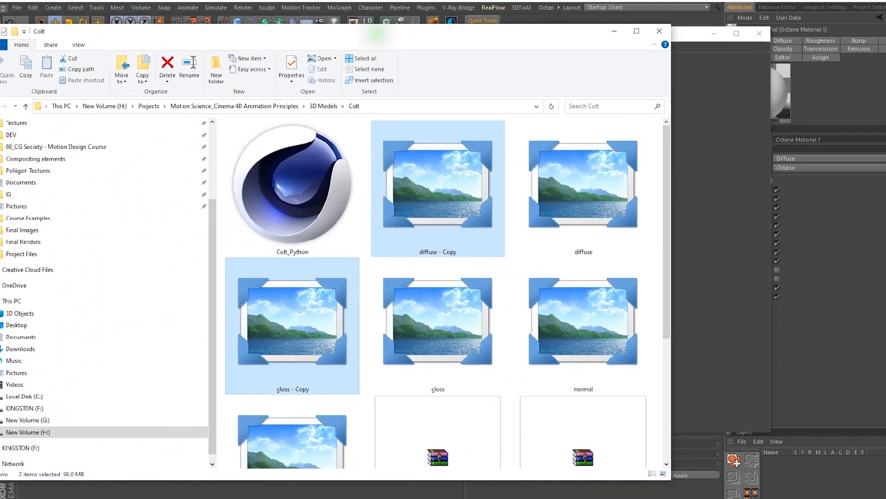
Switch to the Colt folder in File Explorer, show its files as large icons, and select the diffuse texture
click(56, 146)
drag(409, 33, 473, 34)
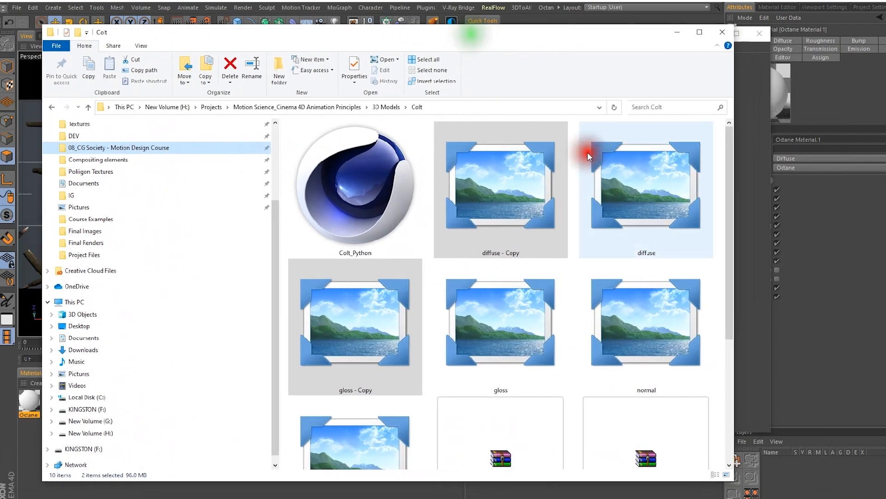
click(140, 45)
click(208, 60)
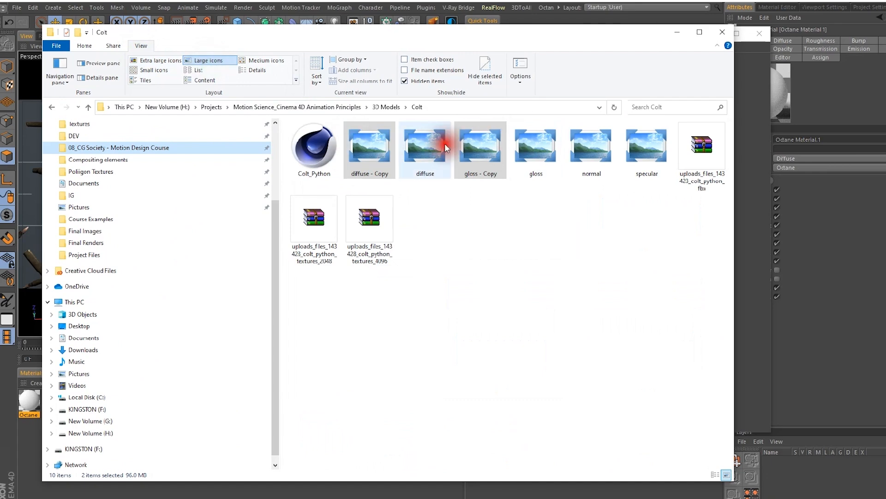
click(431, 151)
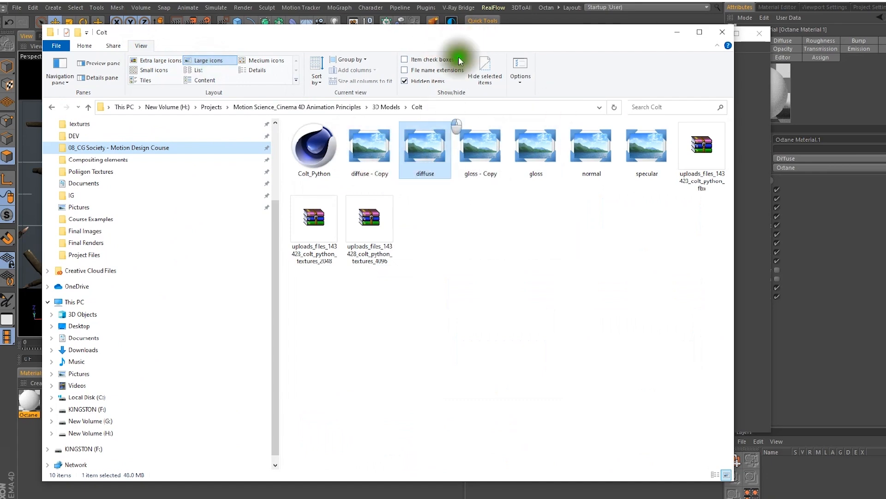
Add the Colt diffuse, gloss, normal and specular images to the widened node editor and separate the specular image node from the stack
drag(512, 39, 0, 95)
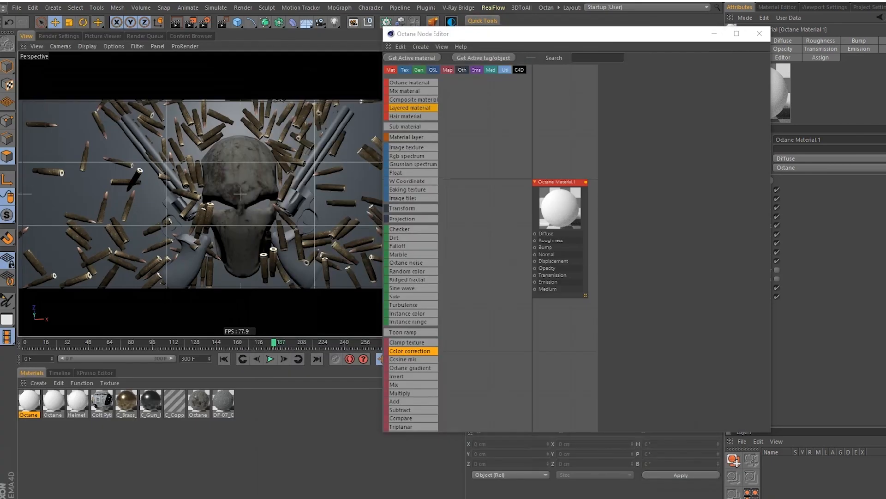
click(376, 154)
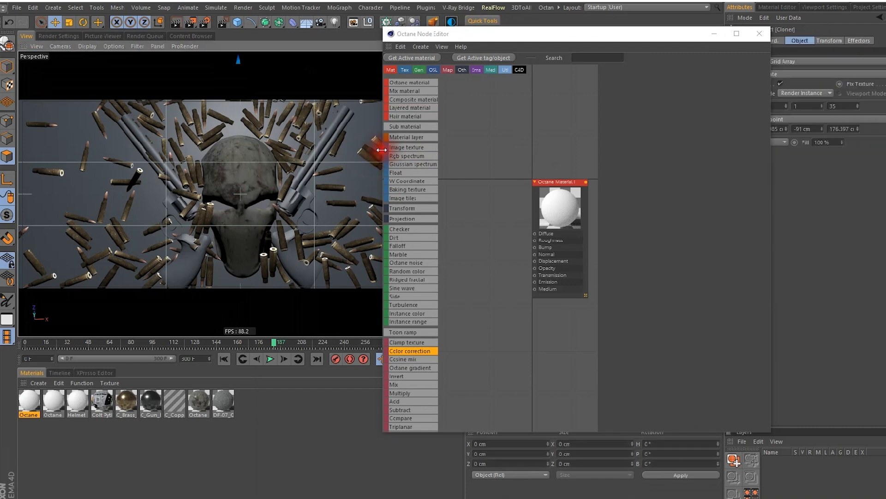
click(384, 154)
drag(381, 150, 214, 150)
drag(354, 228, 356, 313)
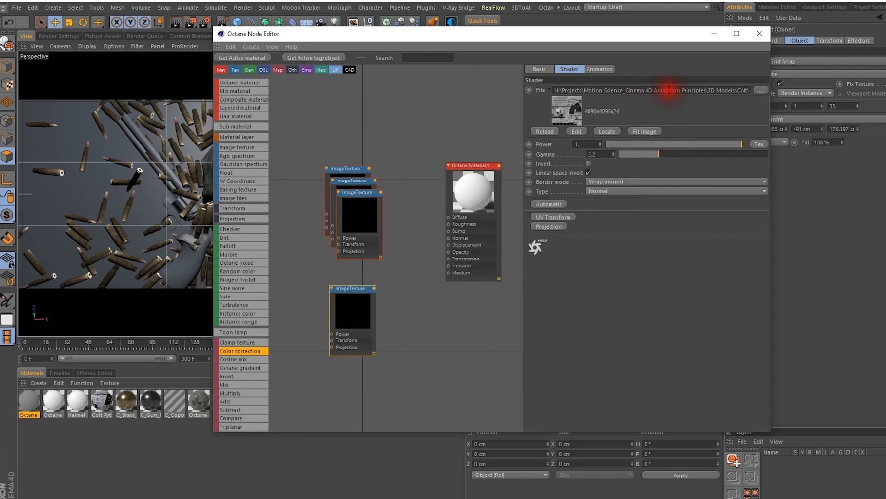
drag(669, 87, 884, 98)
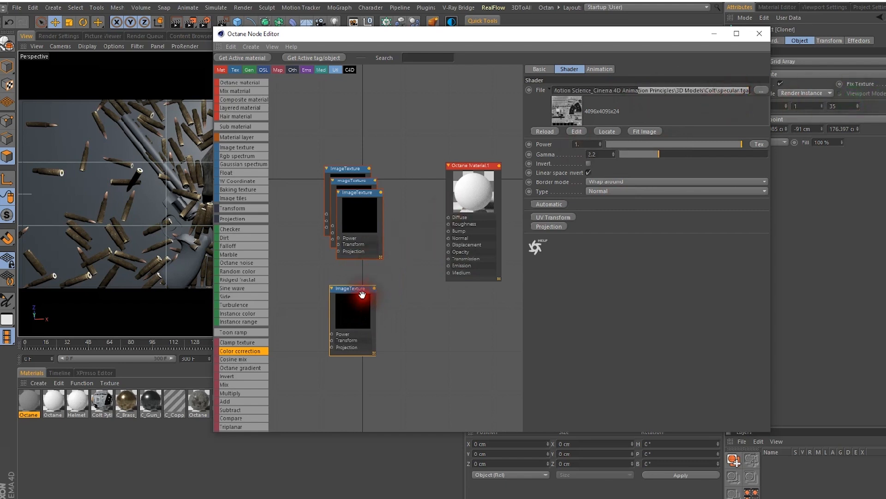
Reposition the new Octane material node and set its material type to Glossy
click(476, 246)
drag(479, 192, 452, 215)
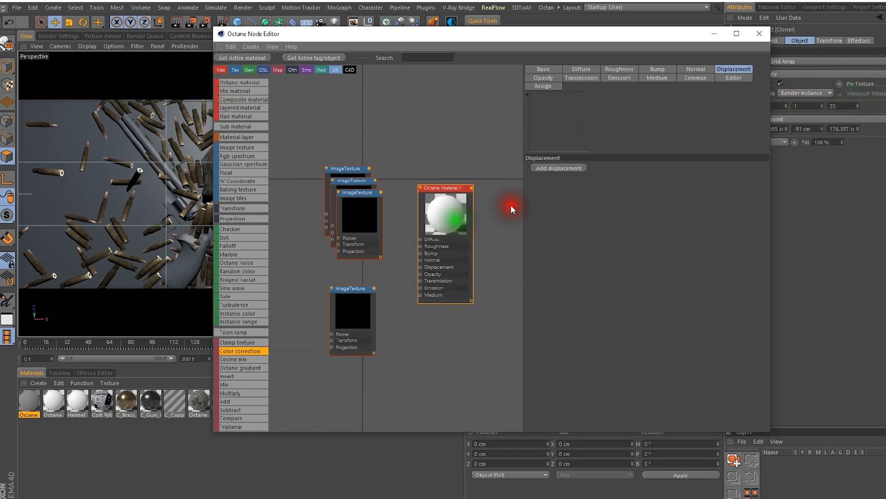
drag(598, 28, 540, 26)
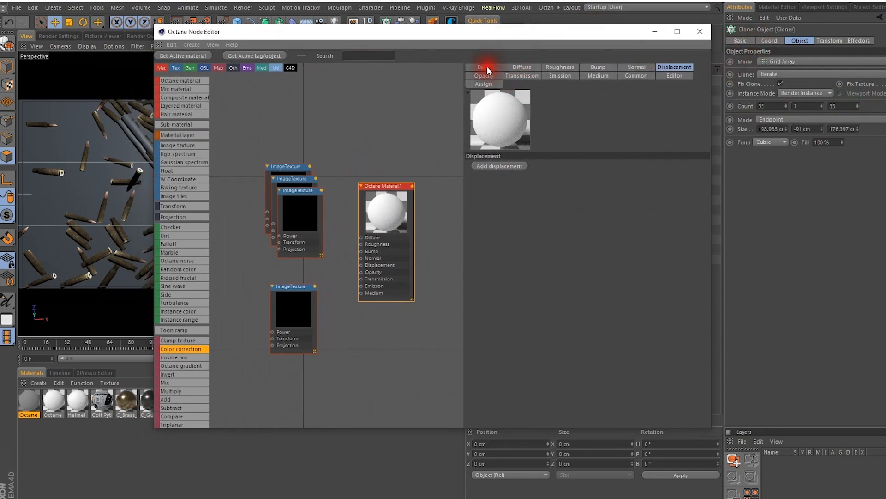
click(510, 75)
click(489, 68)
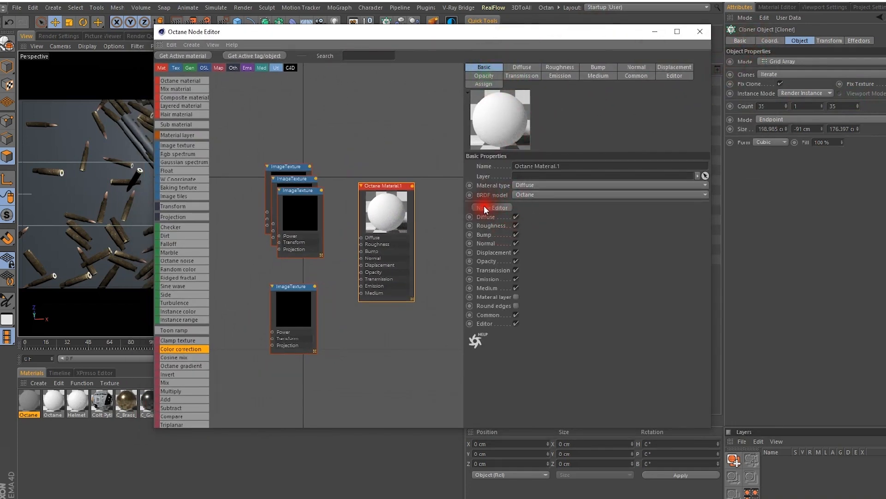
click(526, 186)
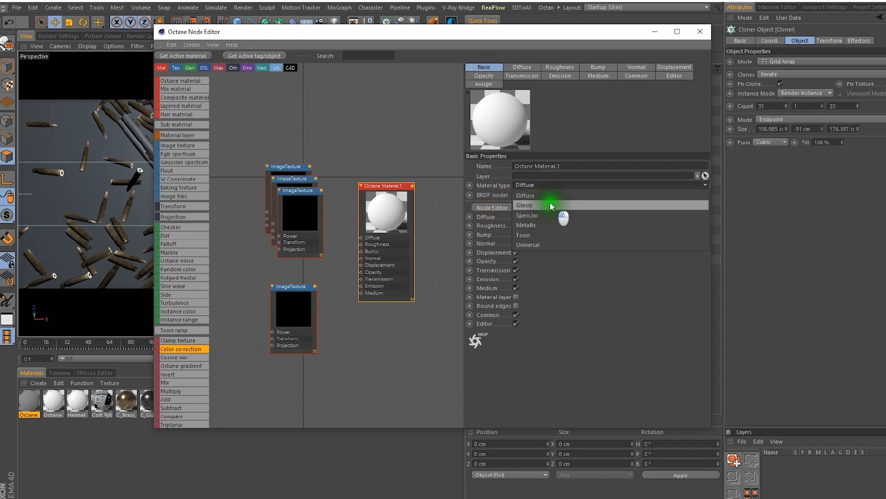
click(531, 206)
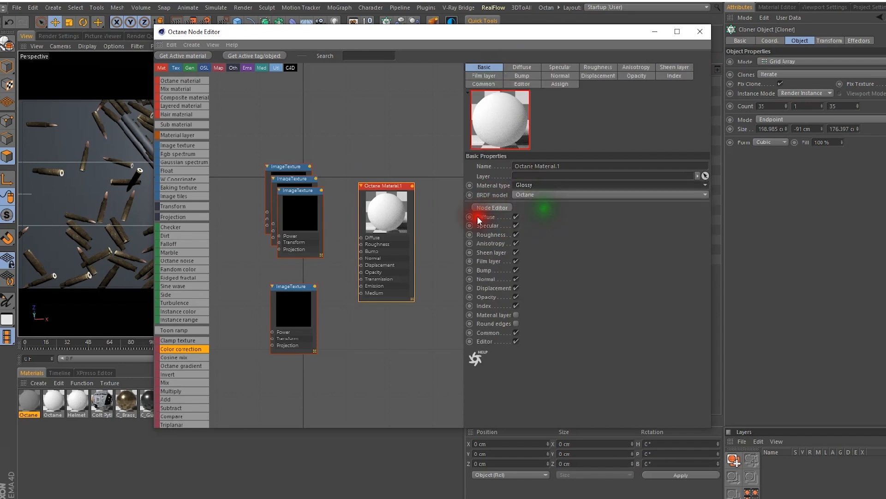
Connect the specular image to the material's Specular channel and the normal image to Normal, placing the normal map node below the others
drag(315, 286, 361, 230)
click(293, 213)
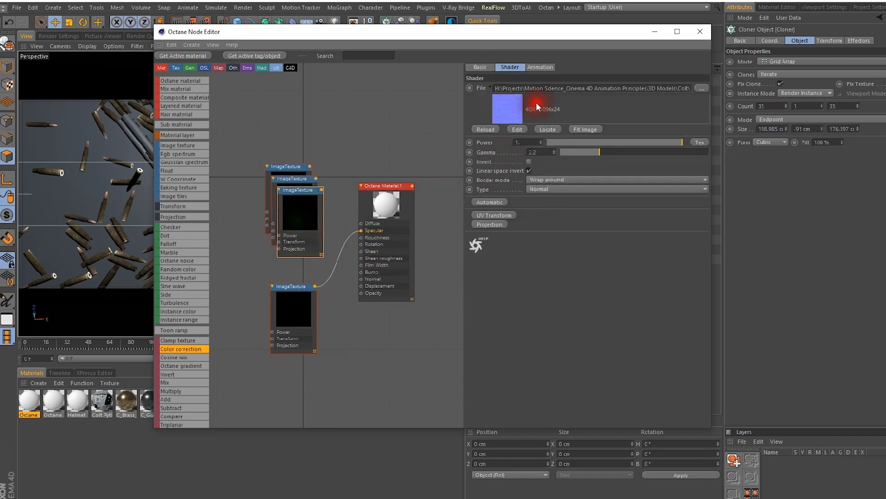
drag(324, 195, 361, 279)
drag(316, 238, 356, 369)
Connect the gloss.tga image to the material's Roughness channel and move its node clear of the stack
click(301, 203)
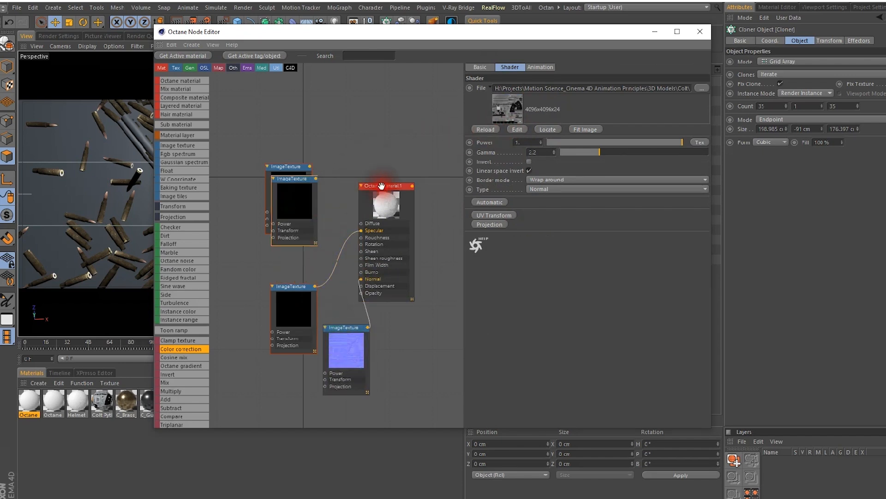
double_click(663, 87)
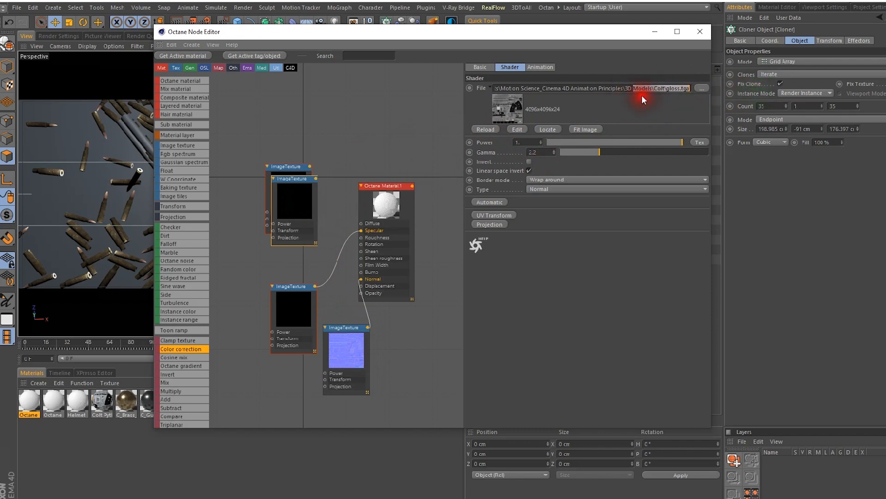
drag(315, 181, 361, 237)
drag(239, 270, 238, 281)
Connect the diffuse.tga image to the material's Diffuse channel and put the node editor away
click(286, 196)
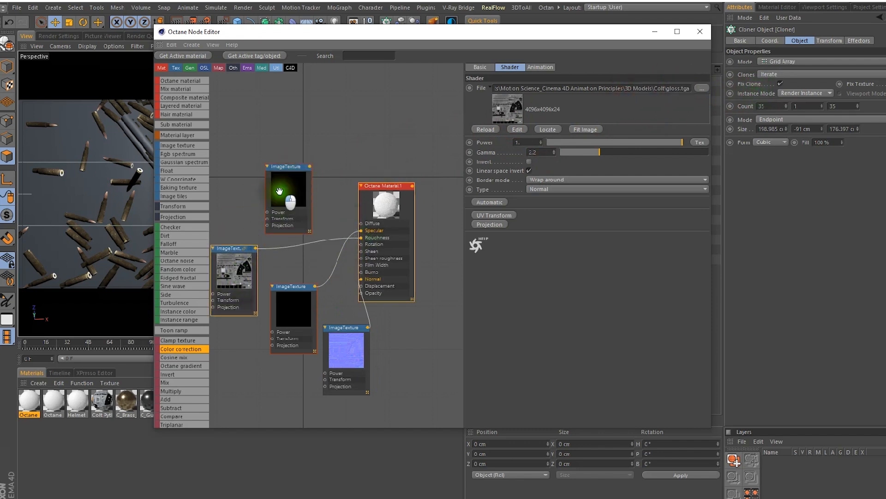
drag(563, 86, 652, 103)
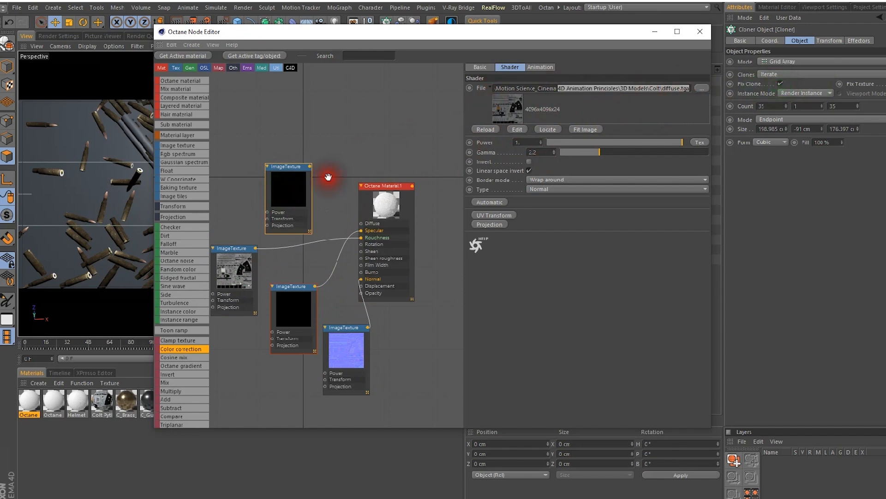
drag(310, 167, 361, 223)
click(291, 217)
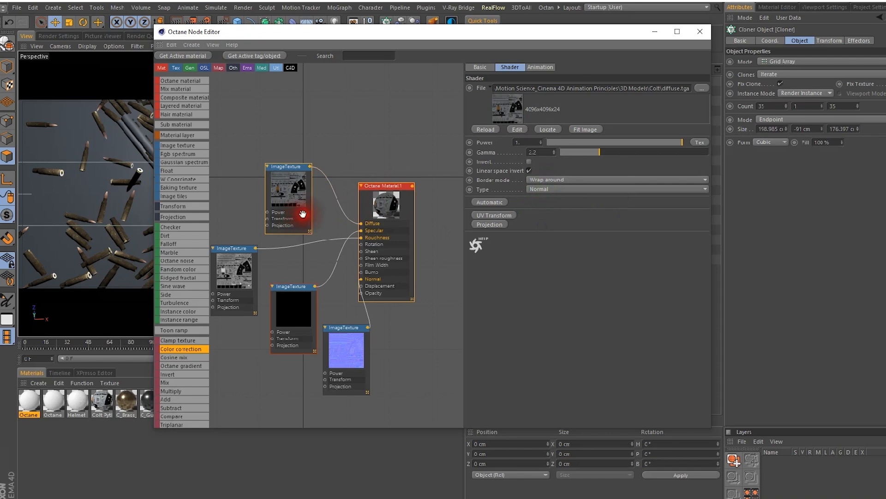
drag(543, 46, 513, 52)
click(658, 39)
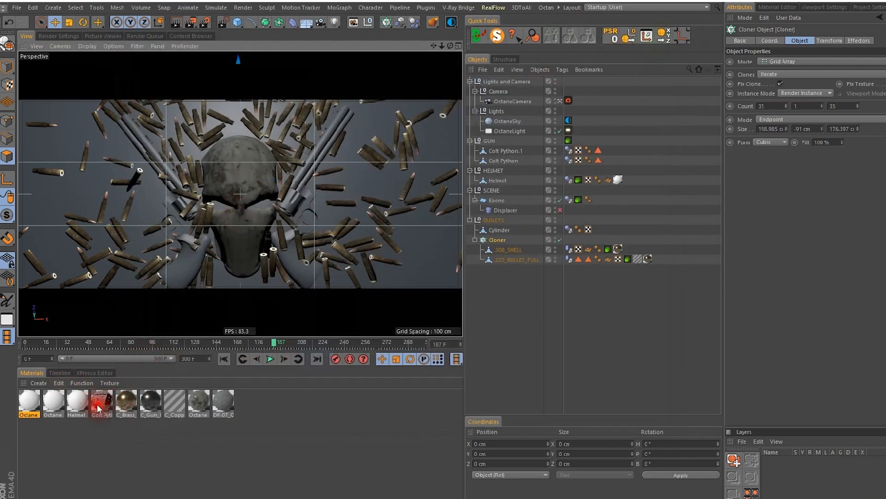
Rename the older plain Octane material to Bullets and the new Colt-textured material to Gun
click(53, 415)
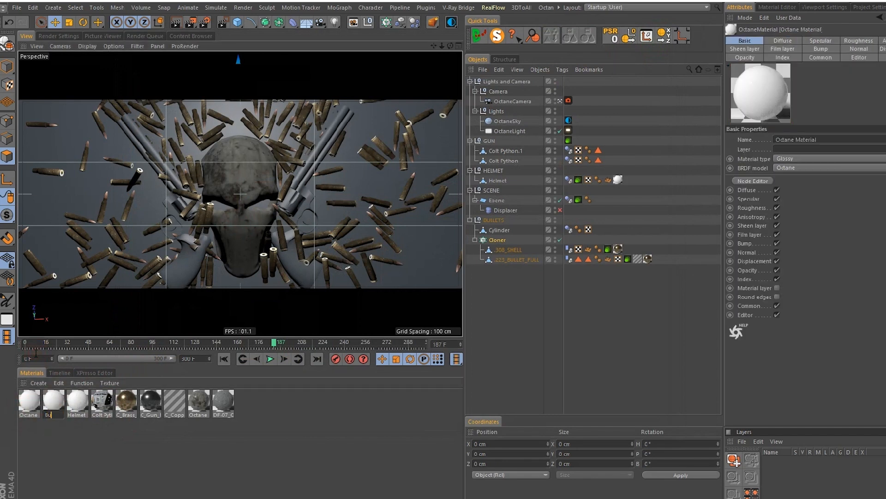
key(Return)
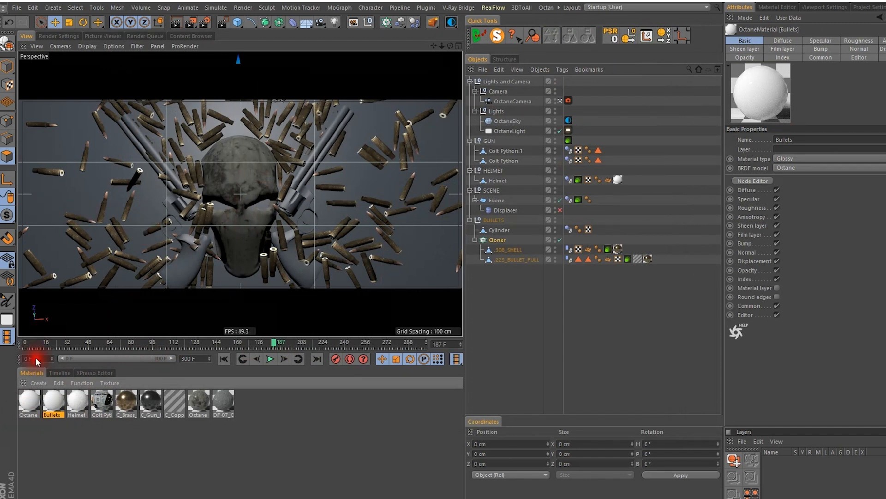
double_click(27, 414)
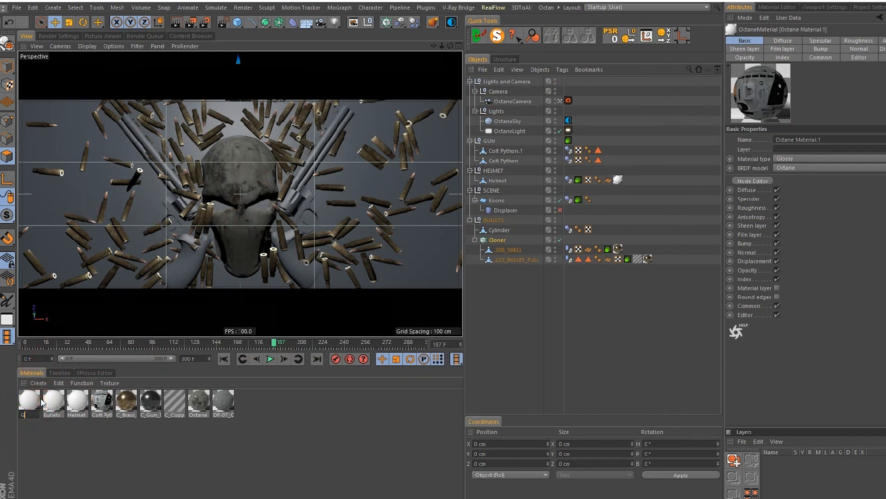
text(Gun)
key(Return)
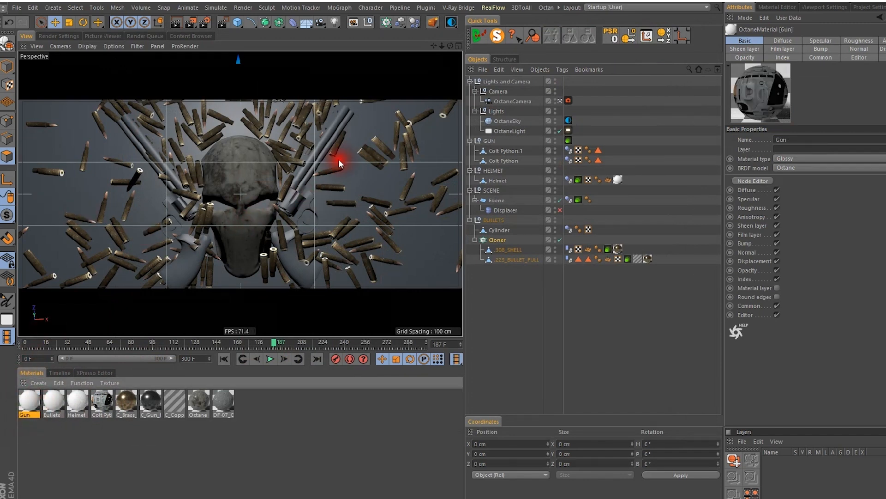
Apply the Gun material to Colt Python.1 and Colt Python, and recall each revolver's stored polygon selection
drag(29, 400, 519, 152)
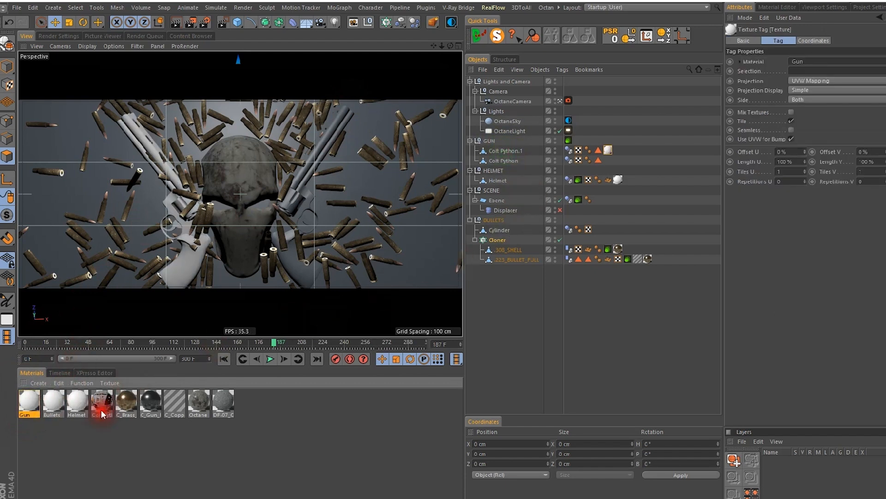
drag(29, 406, 504, 160)
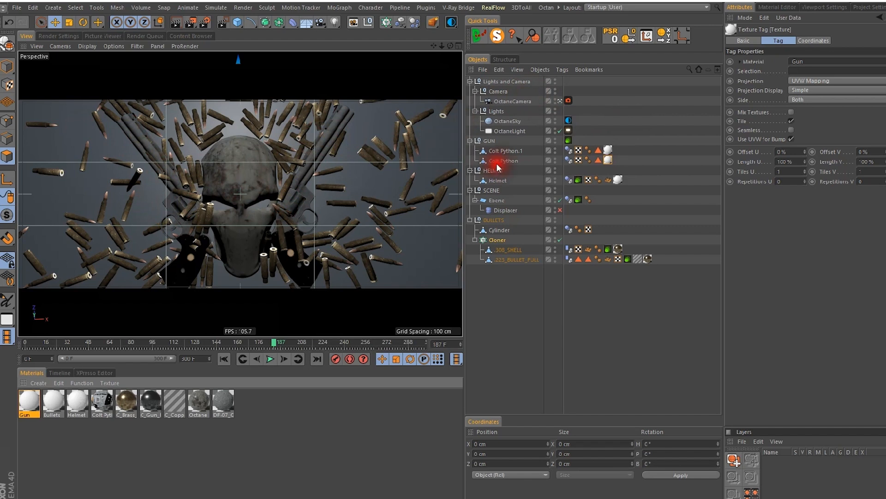
double_click(598, 150)
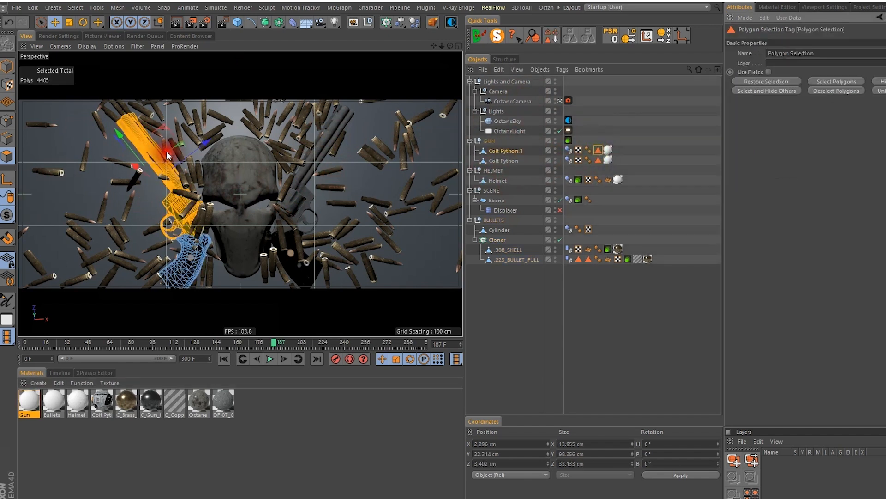
click(599, 162)
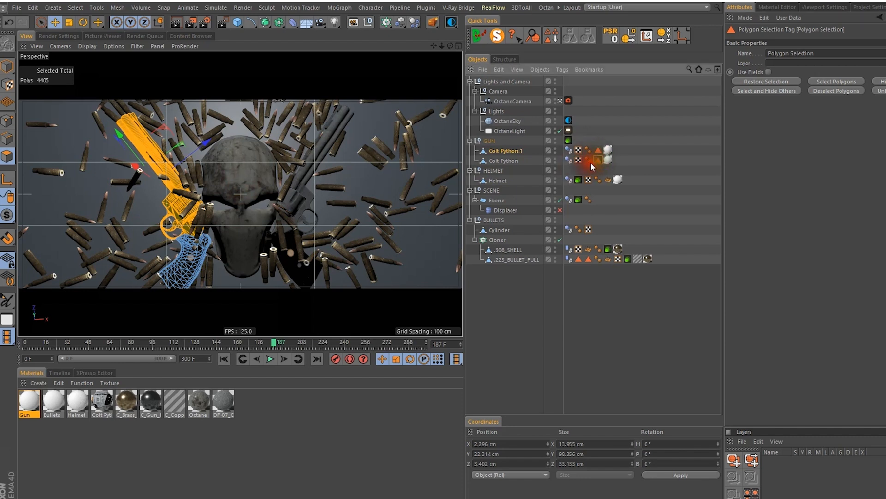
double_click(599, 163)
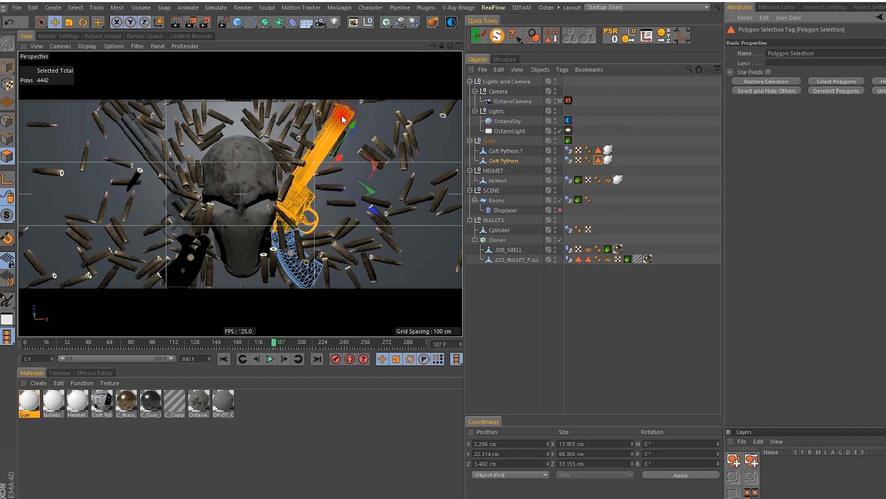
key(shift+c)
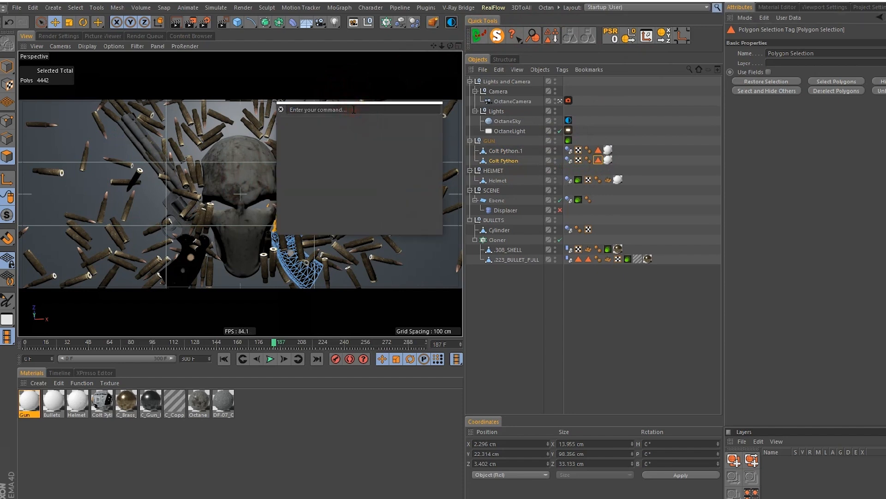
text(set se)
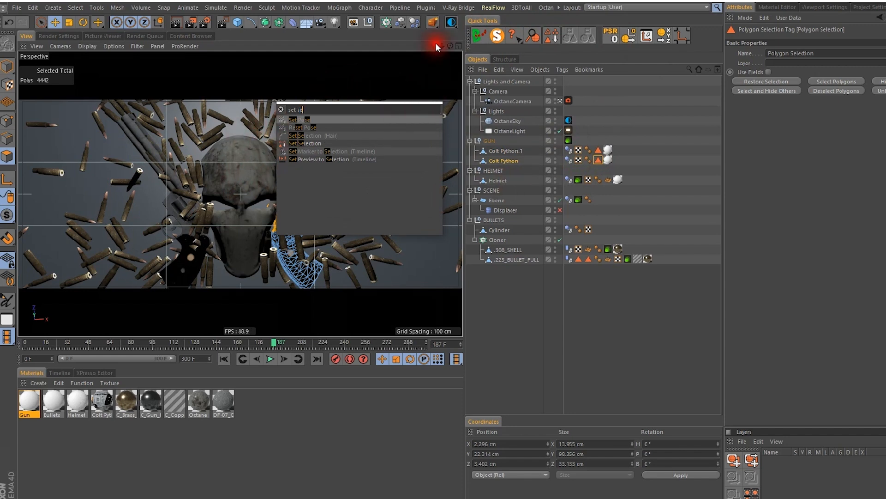
click(546, 1)
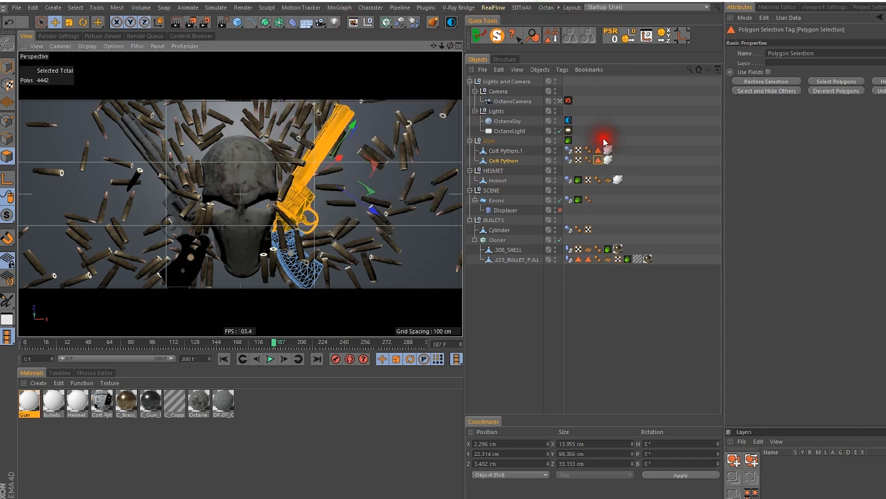
Apply the C_Gun_Metal_03 material to both Colt Python.1 and Colt Python
click(170, 445)
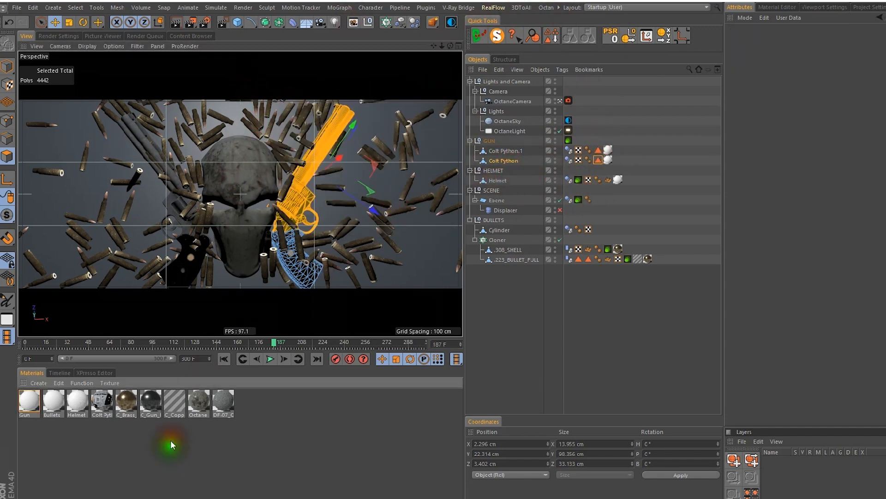
click(155, 410)
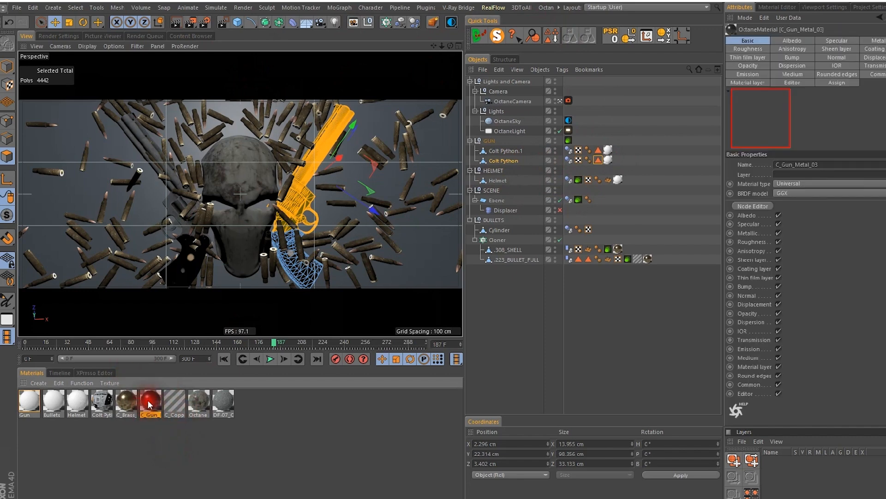
drag(144, 409, 248, 357)
drag(533, 165, 502, 150)
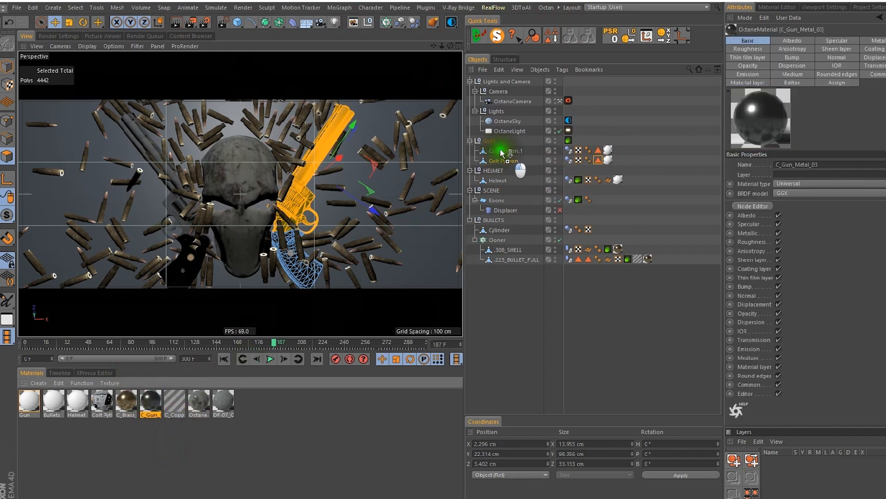
drag(150, 408, 505, 161)
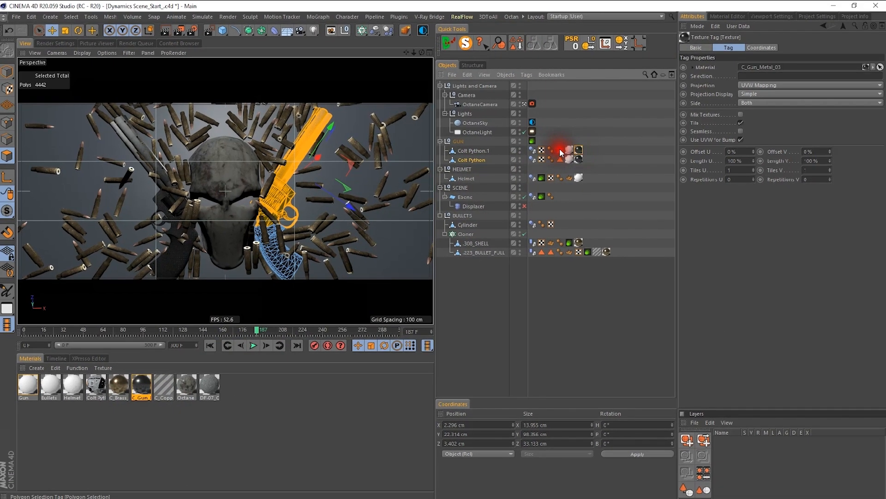
Restrict the C_Gun_Metal_03 texture tag on each Colt to its stored Polygon Selection and deselect everything
drag(598, 150, 834, 73)
click(578, 160)
drag(563, 161, 753, 79)
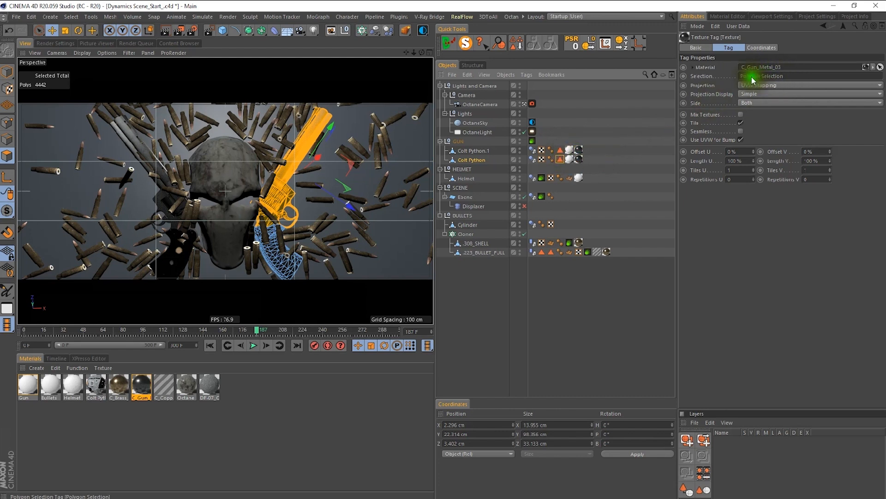
click(463, 297)
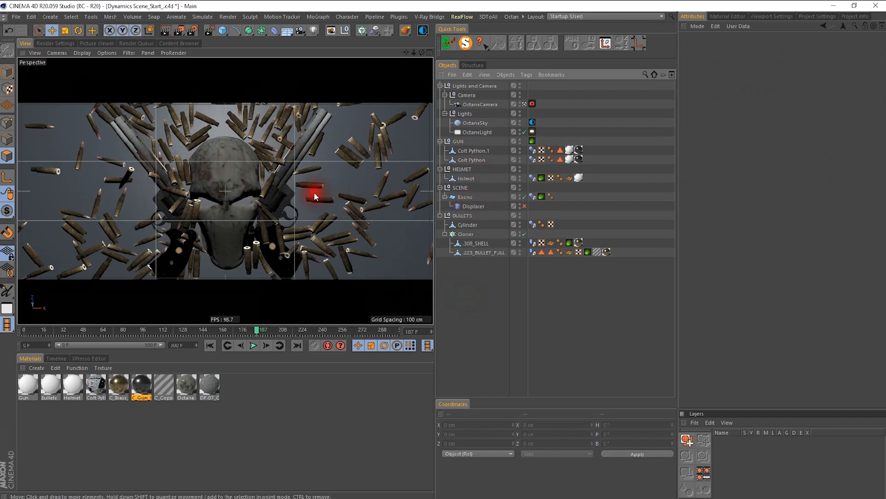
Switch to the web browser and look through the texture listings in the RD-Textures shop
click(70, 189)
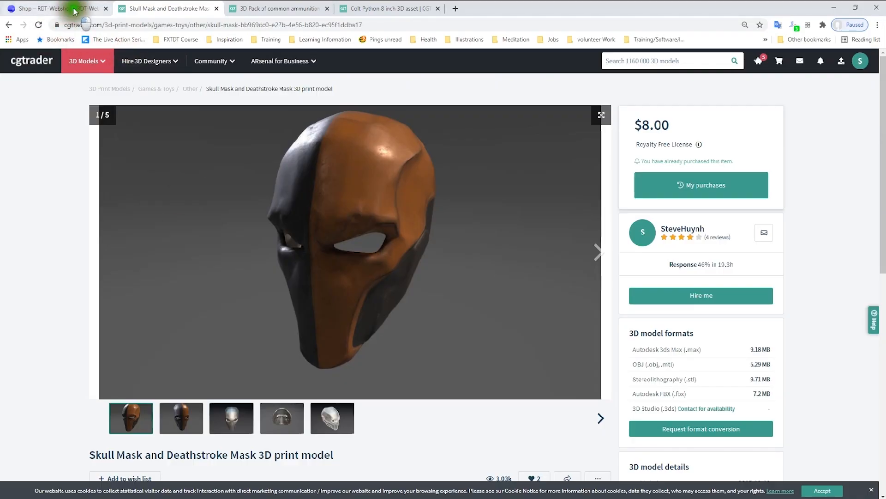
click(69, 8)
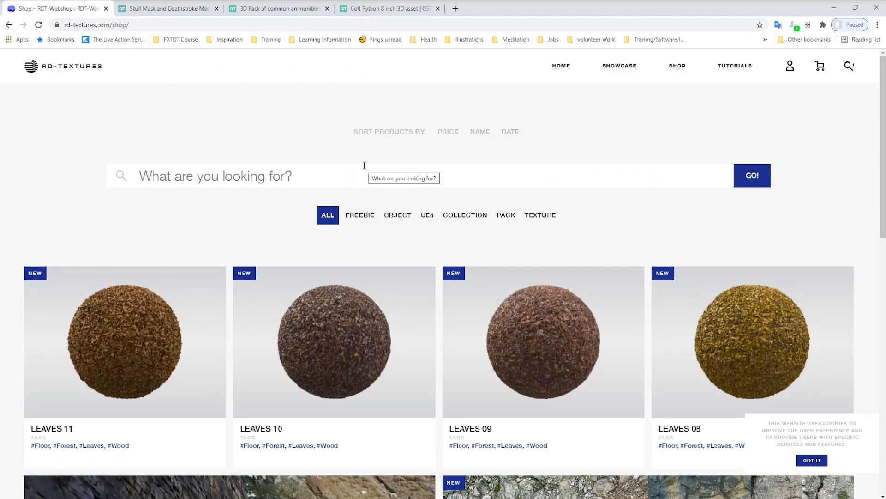
scroll(406, 100, down, 5)
scroll(409, 102, down, 10)
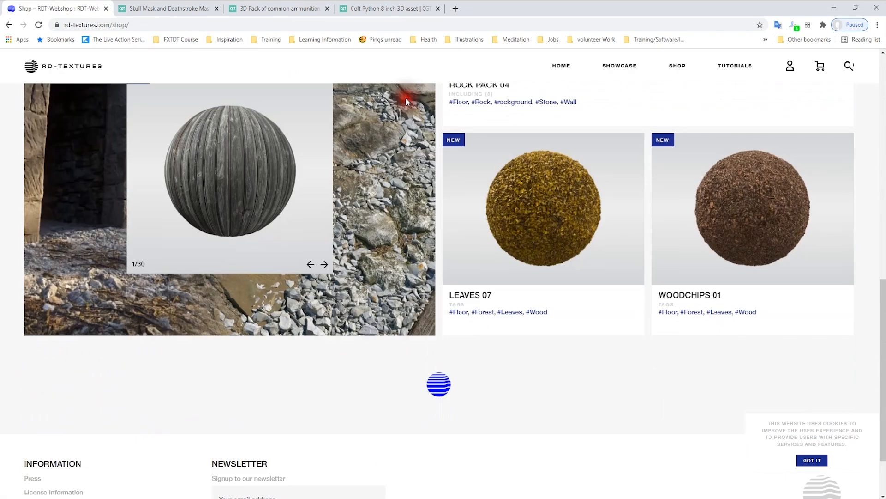
scroll(406, 95, down, 14)
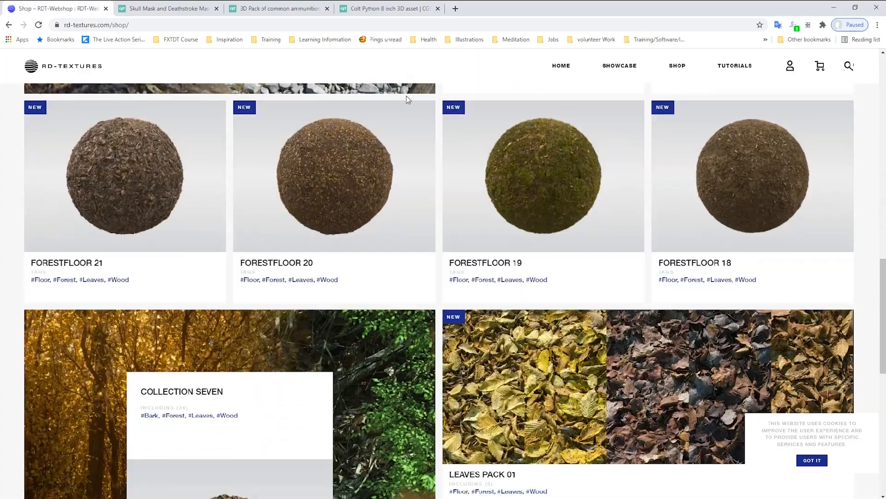
scroll(404, 96, up, 10)
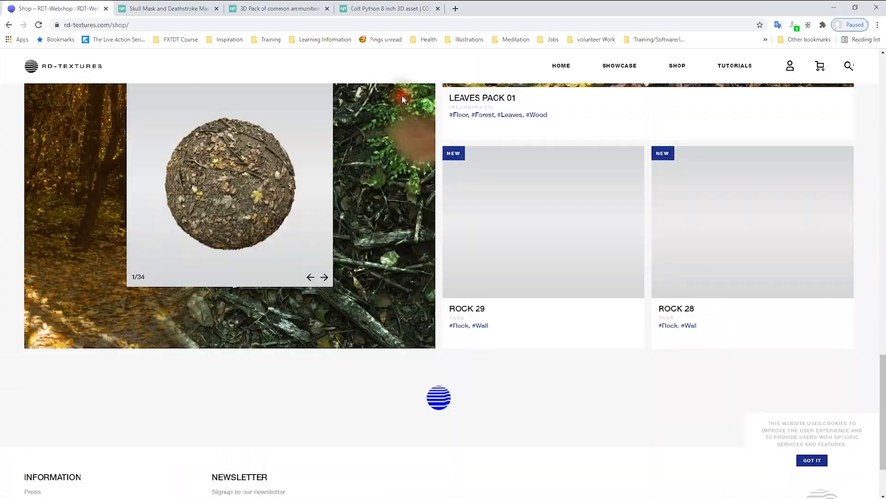
scroll(403, 99, up, 13)
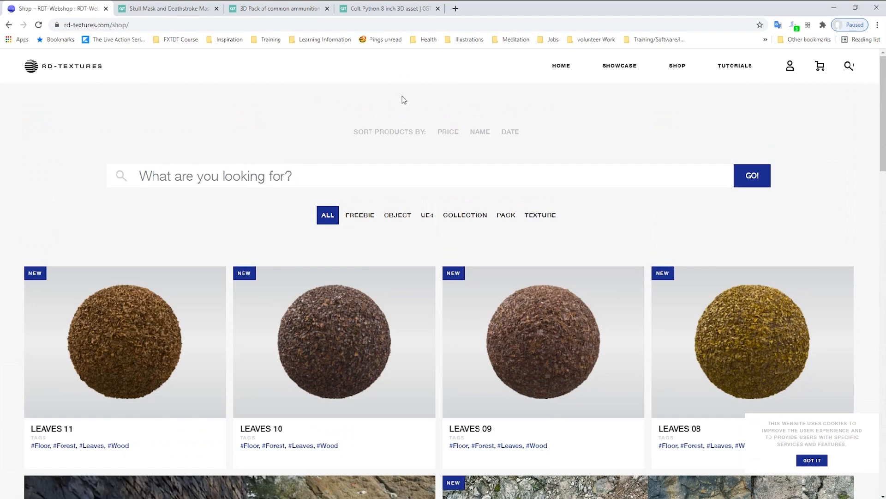
click(399, 95)
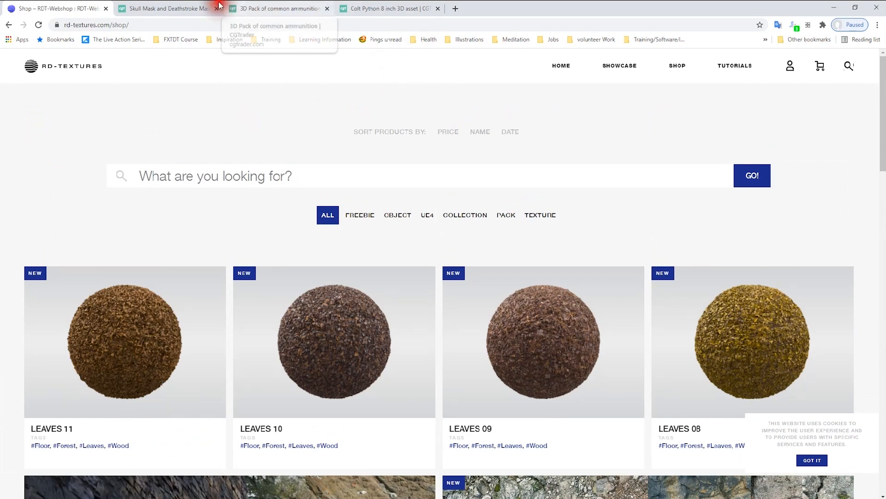
View the skull mask, common ammunition pack and Colt Python 8 inch model pages on CGTrader, and return to Cinema 4D
click(206, 9)
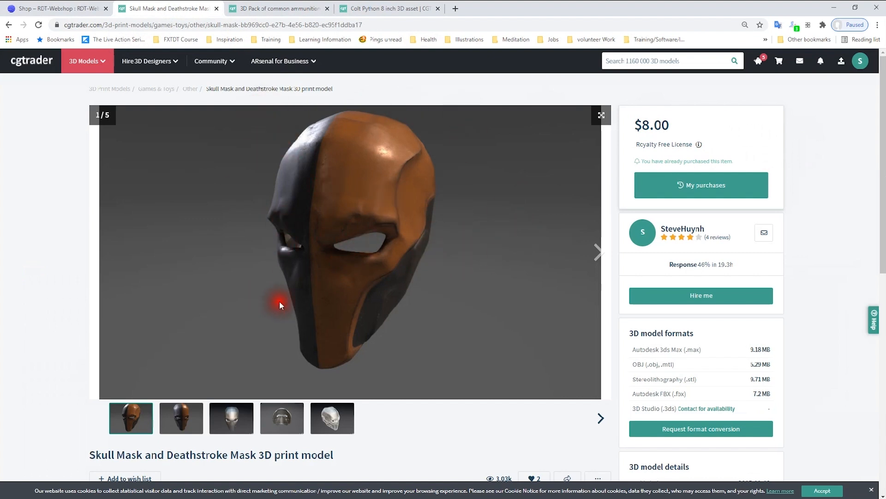
click(329, 418)
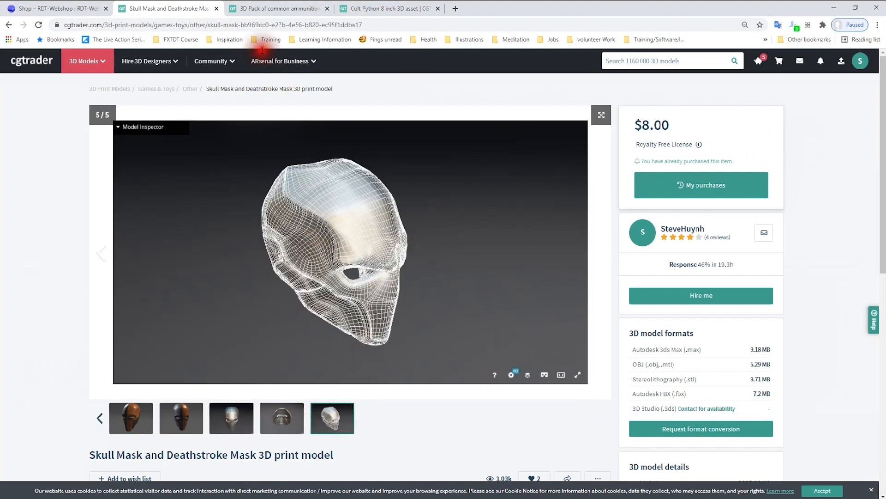
click(255, 8)
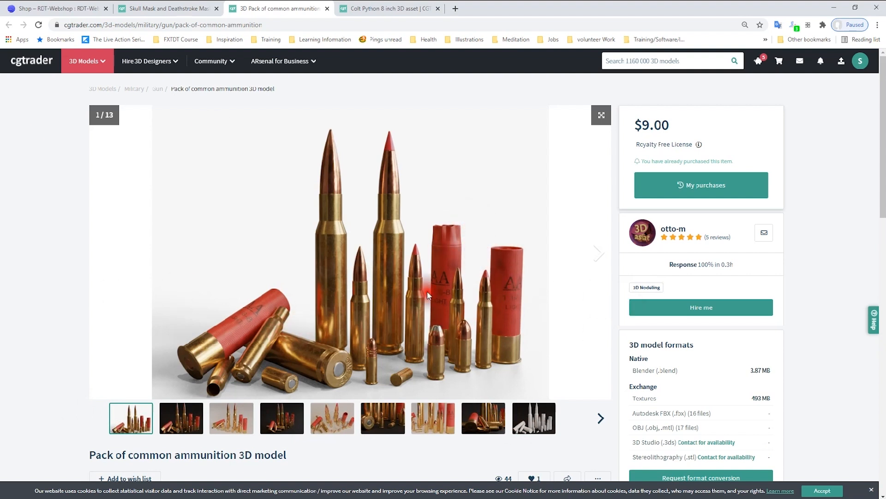
click(388, 9)
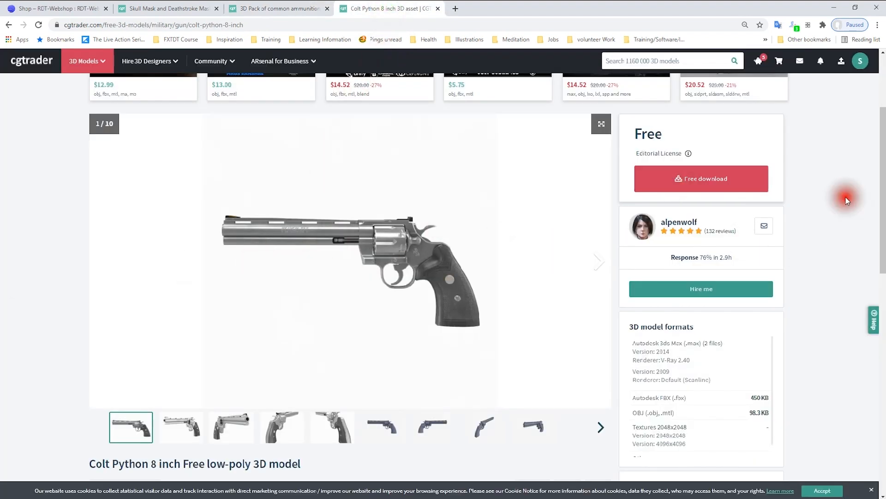
click(834, 7)
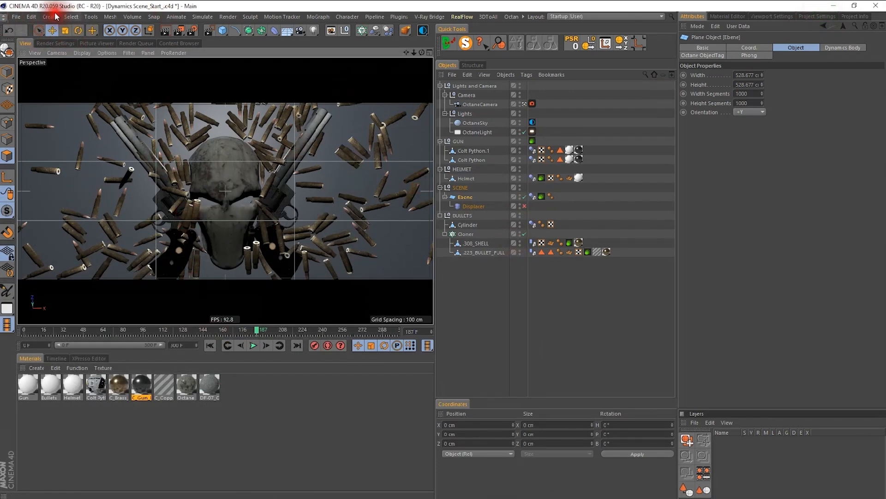
Open the Cinema4D-Octane scene from the DESTRUCTED-FLOOR-07 folder inside the project's Textures folder
click(16, 17)
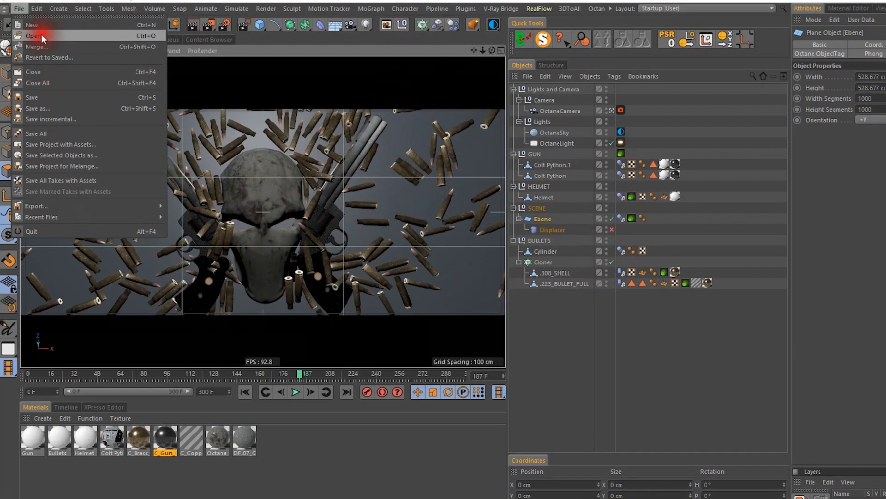
click(41, 35)
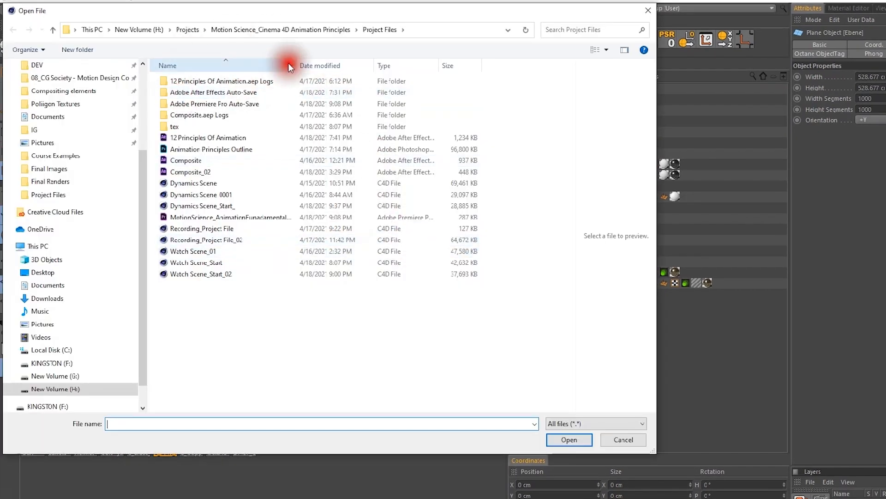
click(326, 30)
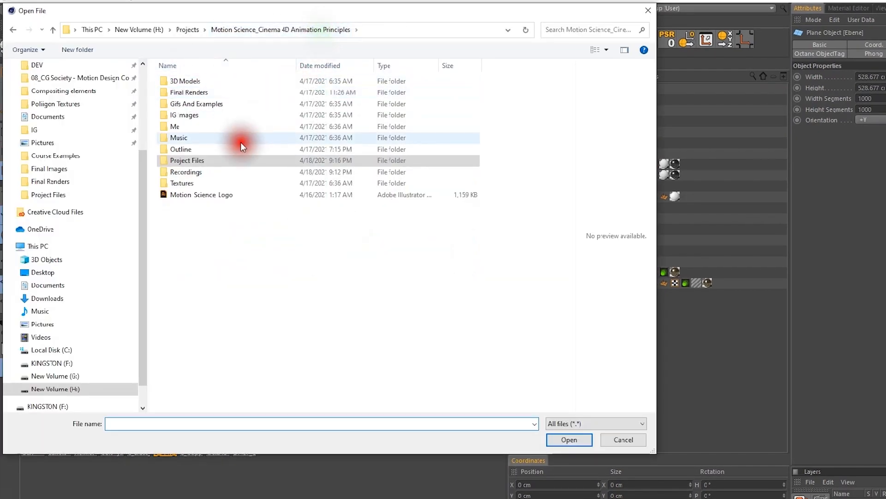
double_click(184, 183)
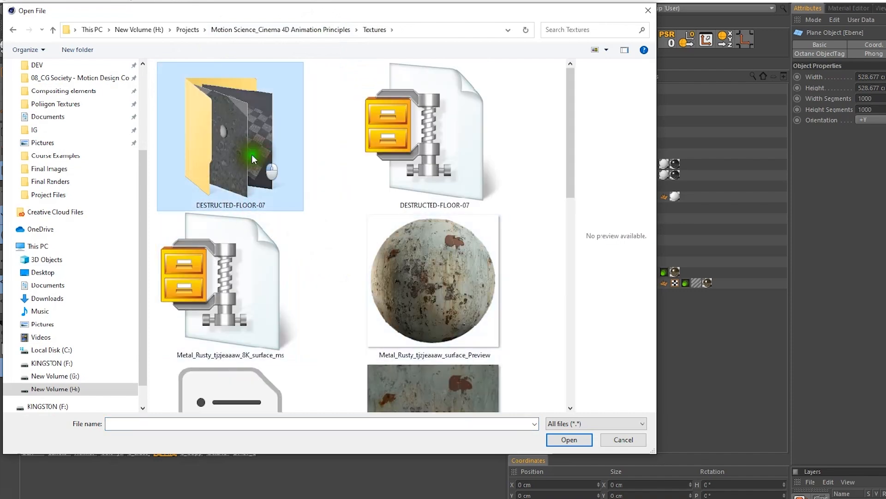
double_click(258, 154)
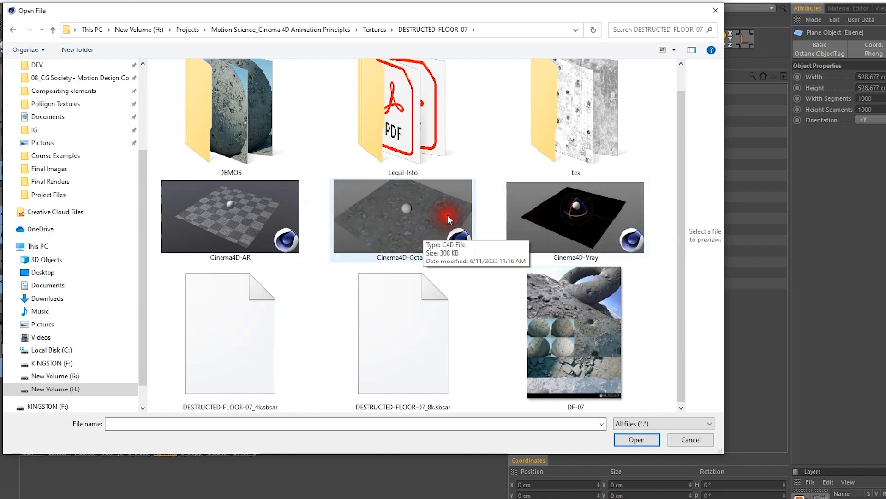
click(401, 220)
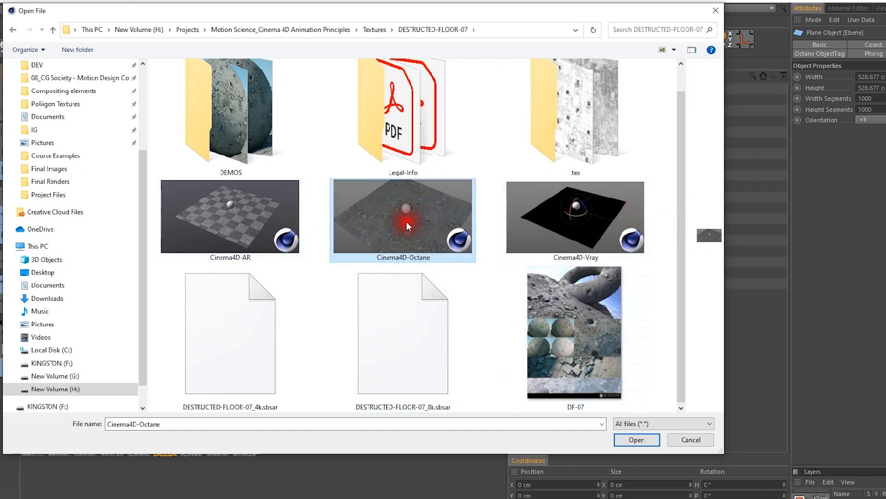
click(631, 438)
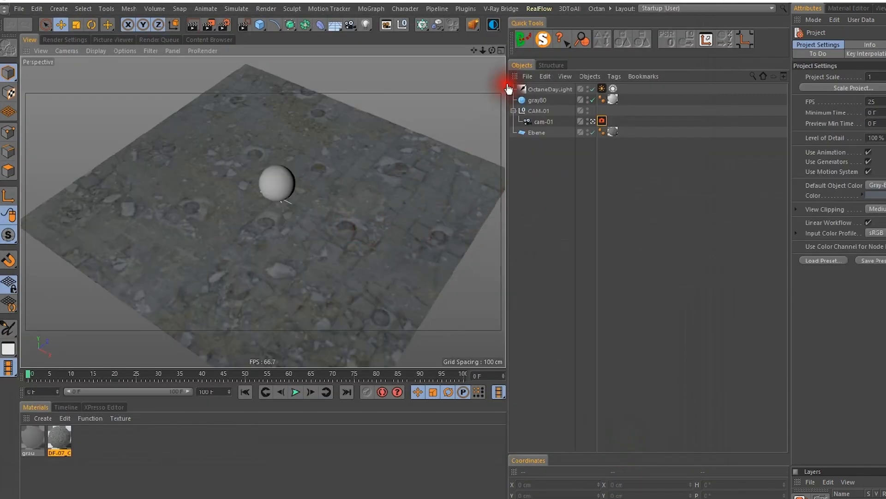
Copy the DF-07_Octane material into the Dynamics Scene_Start_ project and apply it to the Ebene plane
click(63, 450)
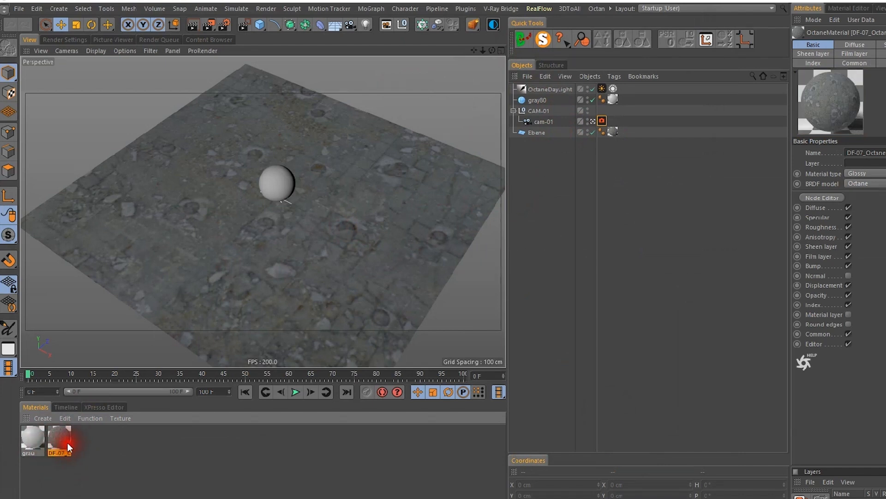
key(v)
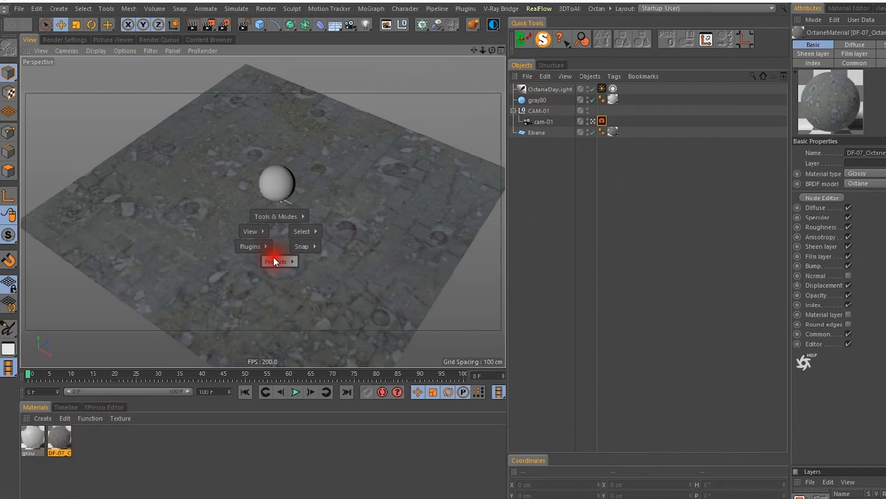
mouse_move(275, 262)
click(278, 285)
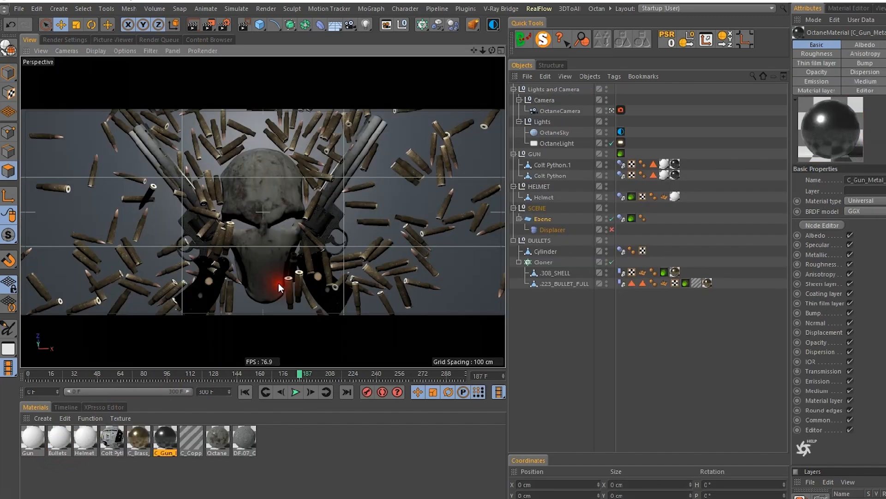
click(312, 464)
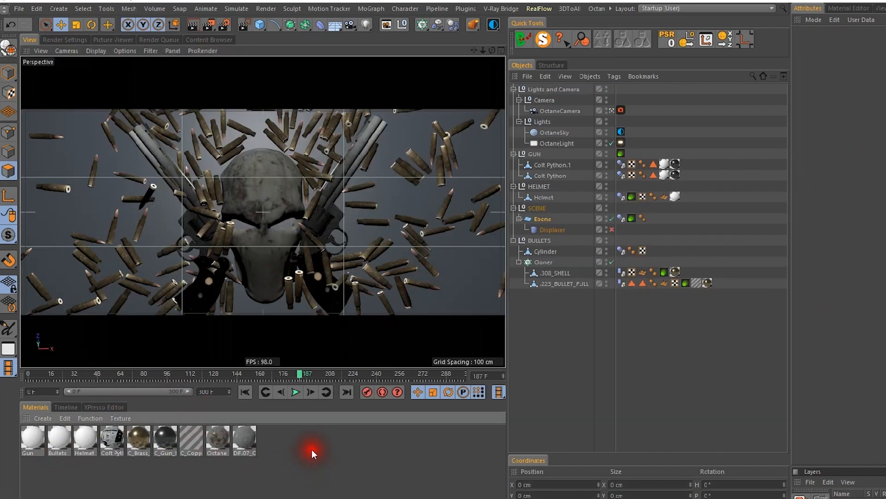
key(ctrl+v)
drag(33, 437, 536, 221)
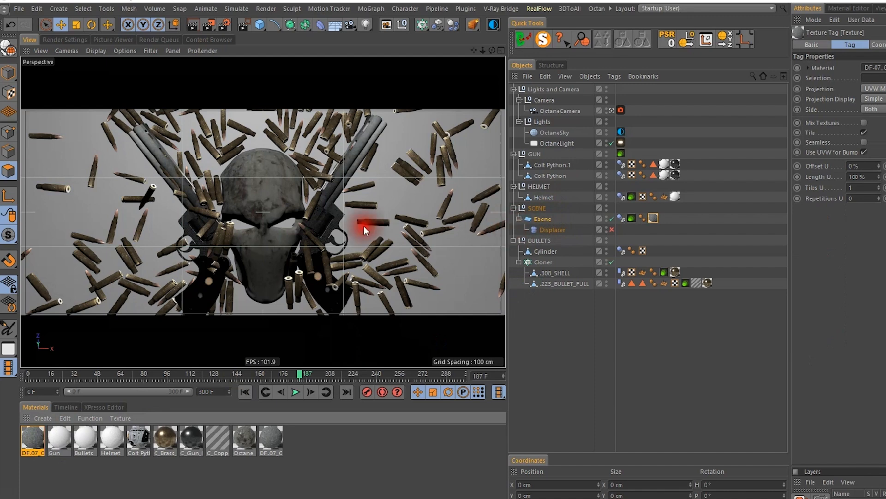
Inspect the image path in the diffuse ColorCorrection shader of Ebene's DF-07_Octane material
double_click(653, 217)
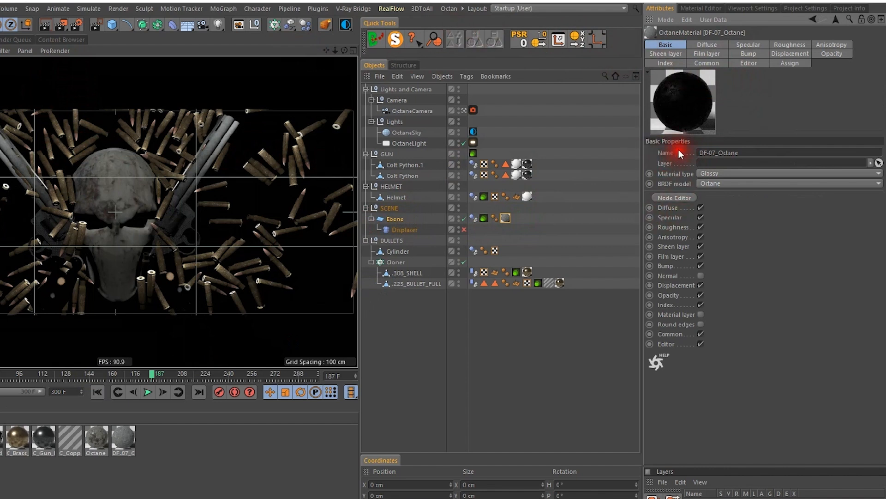
click(713, 47)
click(701, 203)
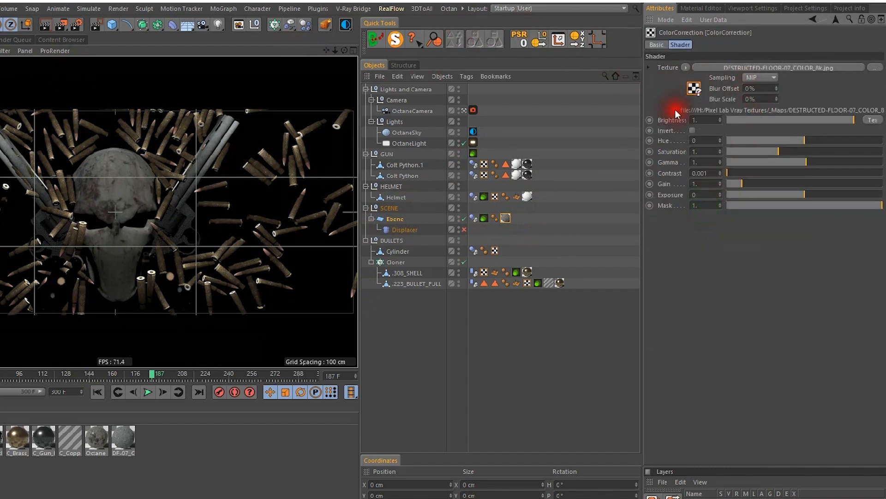
drag(642, 250, 850, 246)
Relink the missing DESTRUCTED-FLOOR-07 textures to the DESTRUCTED-FLOOR-07 folder inside the project's Textures folder
click(537, 11)
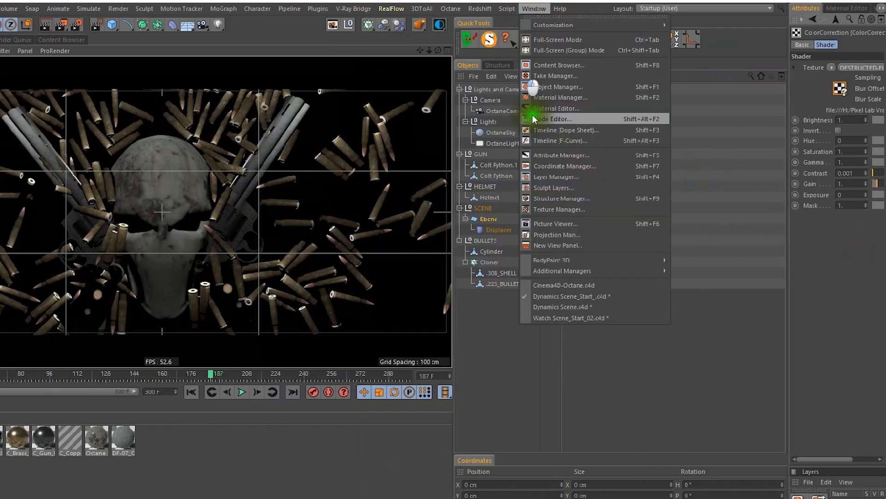
click(538, 113)
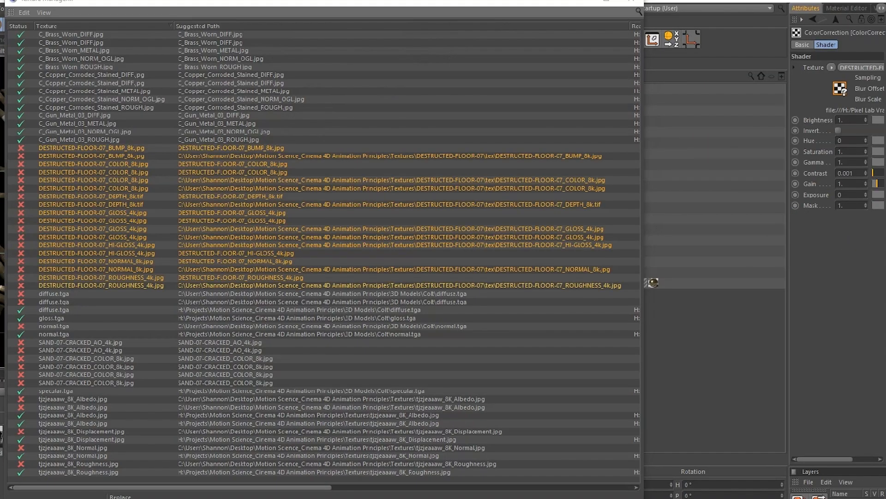
click(26, 15)
click(26, 12)
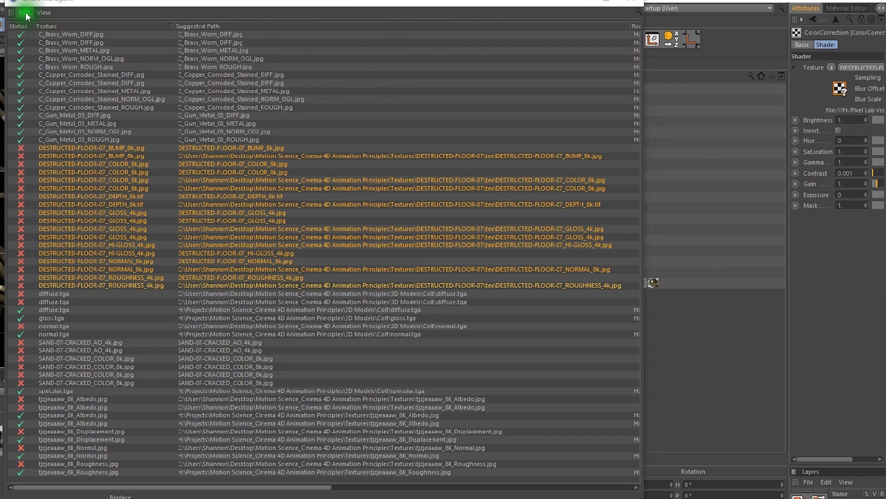
click(121, 191)
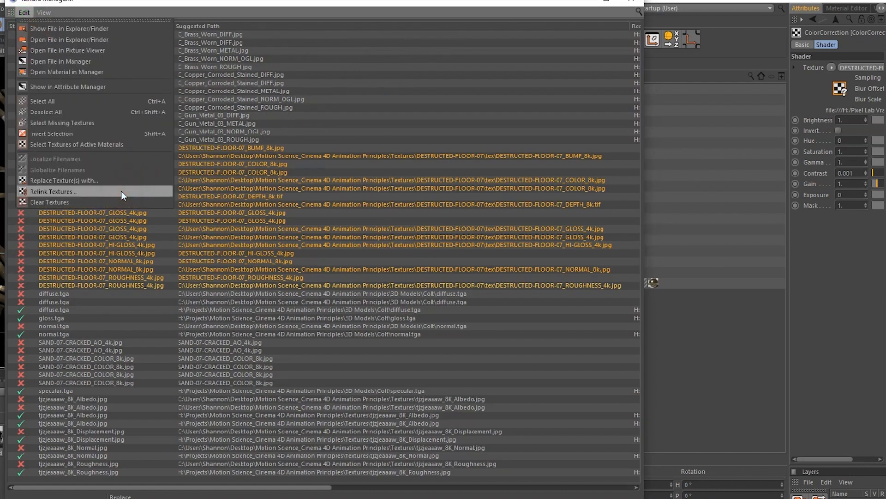
click(121, 191)
drag(421, 201, 146, 25)
drag(403, 198, 389, 246)
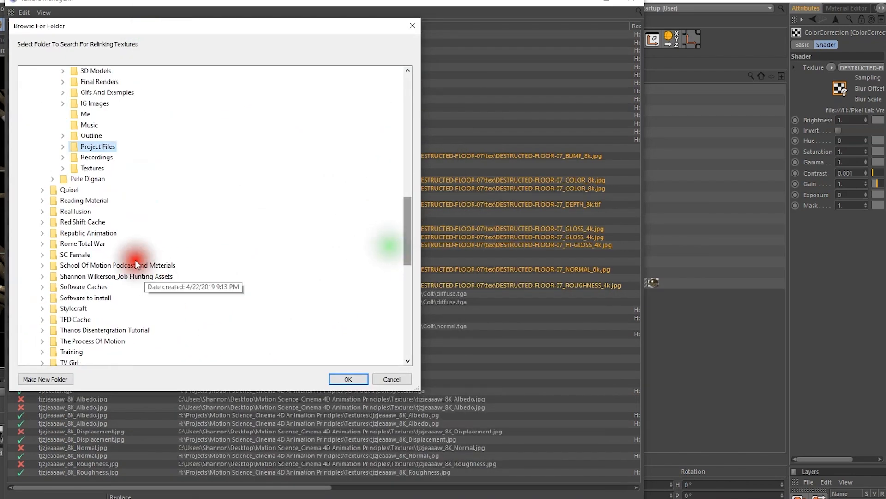
drag(409, 233, 411, 198)
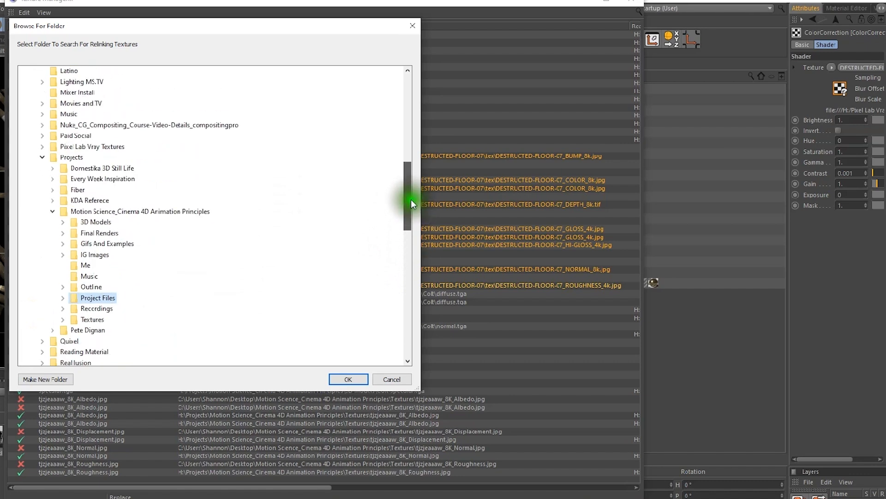
click(63, 319)
double_click(129, 330)
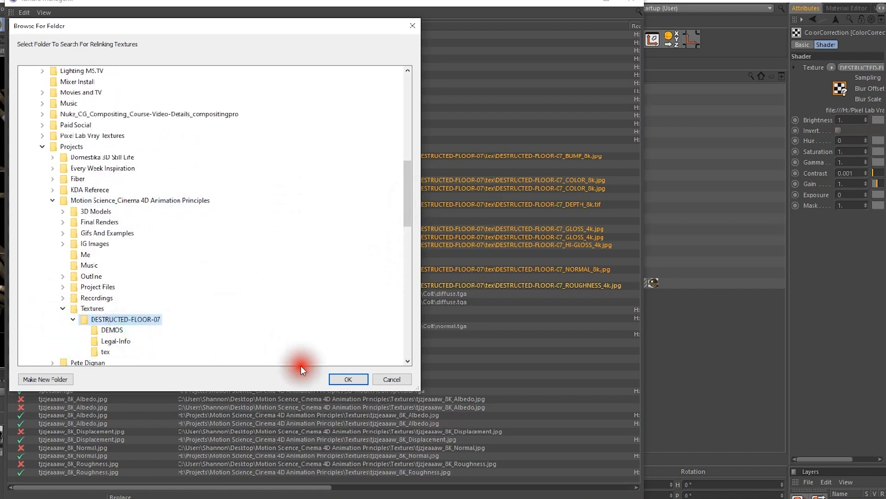
click(341, 378)
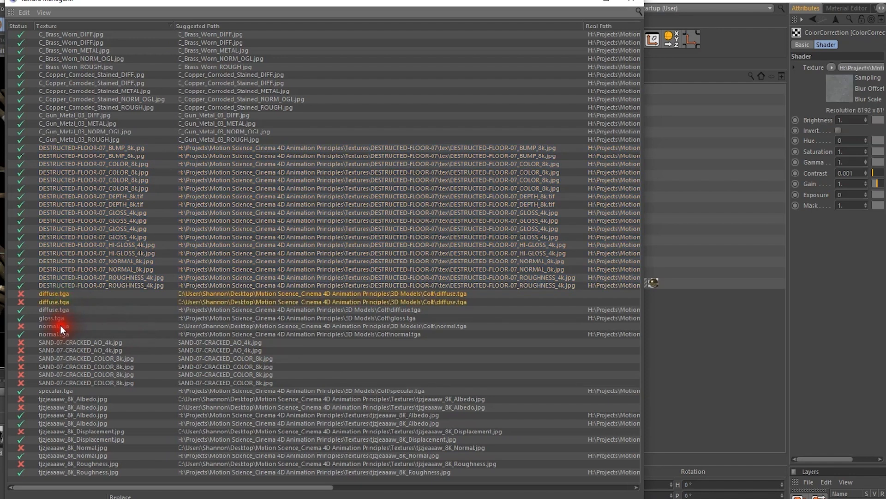
Relink the missing tjzjeaaaw_8K textures to the project's Textures folder
click(24, 12)
click(71, 195)
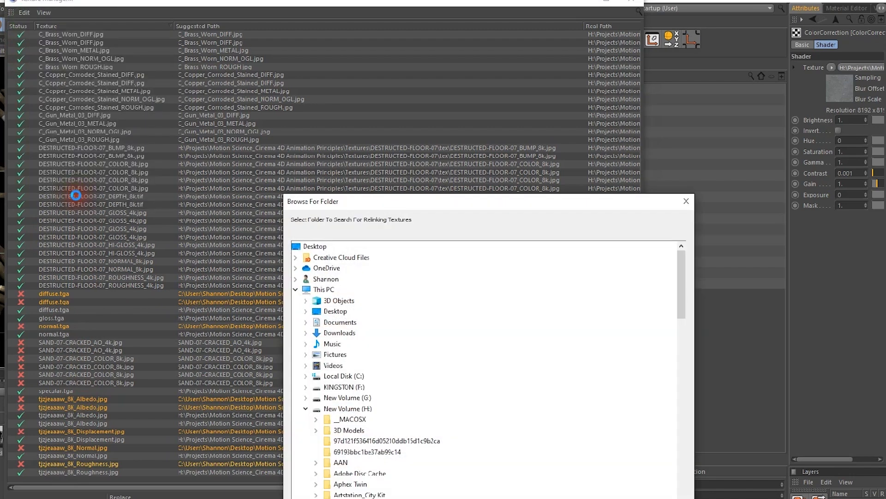
drag(459, 204, 282, 56)
drag(506, 158, 506, 251)
click(191, 337)
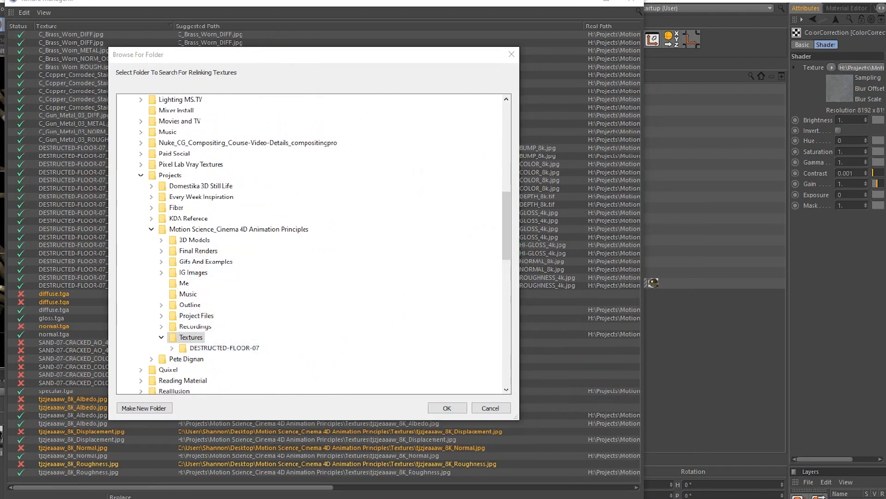
click(454, 402)
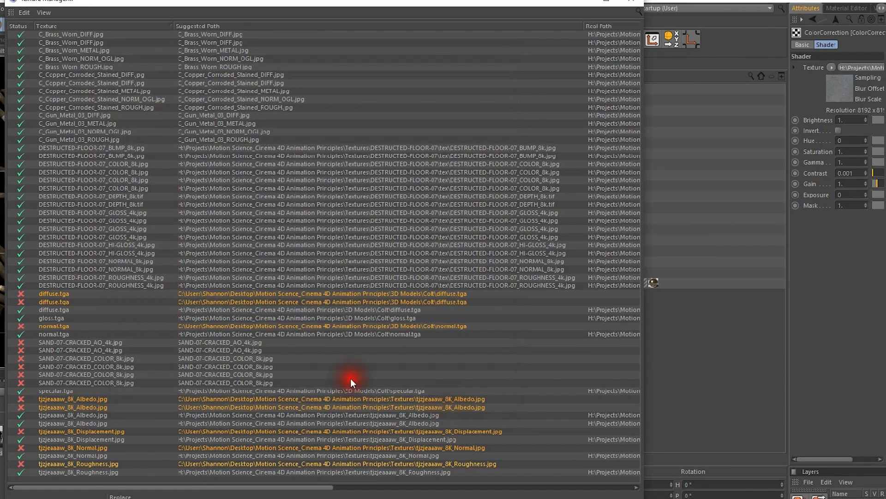
click(119, 276)
click(111, 294)
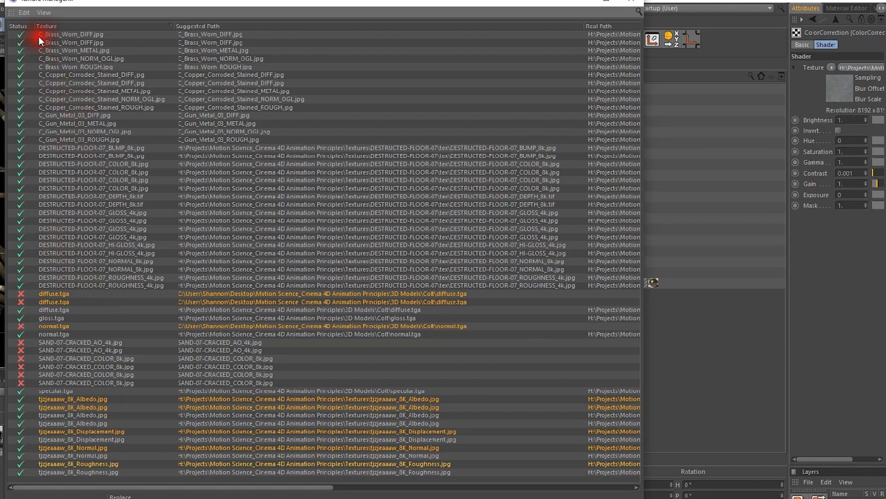
Relink the missing diffuse.tga and normal.tga textures to the Colt folder inside the project's 3D Models folder and close the Texture Manager
click(64, 295)
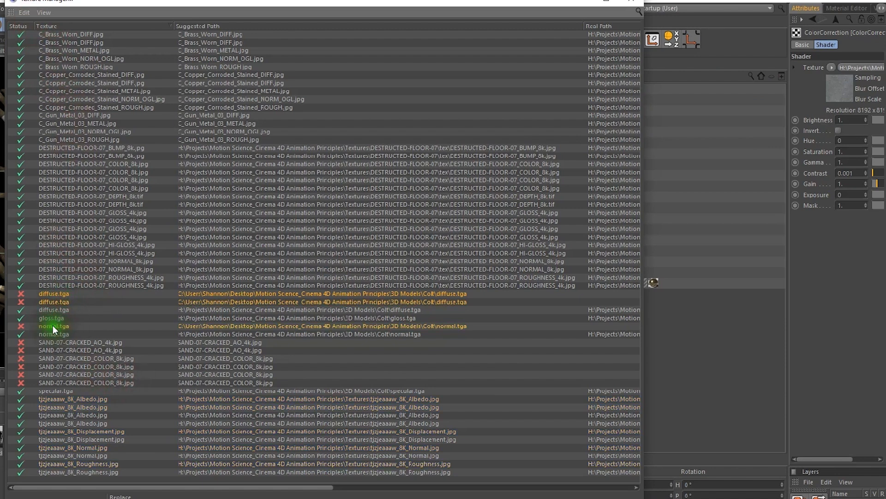
click(24, 12)
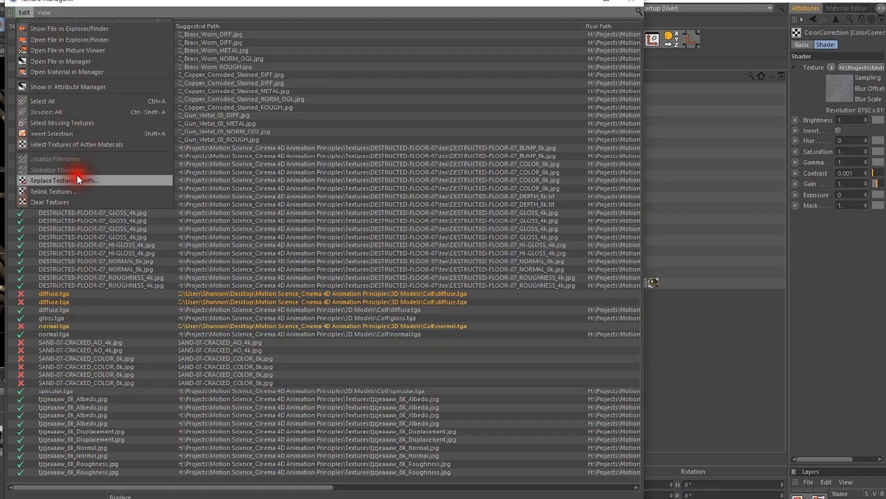
click(72, 191)
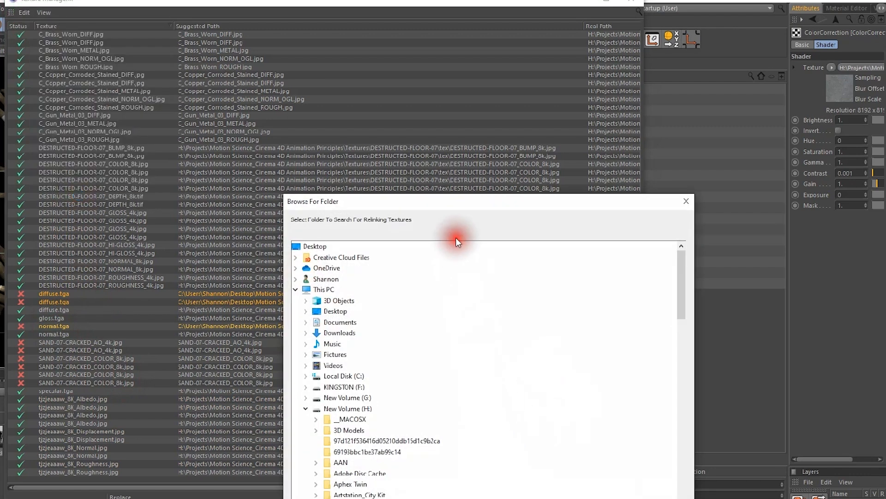
scroll(530, 166, down, 3)
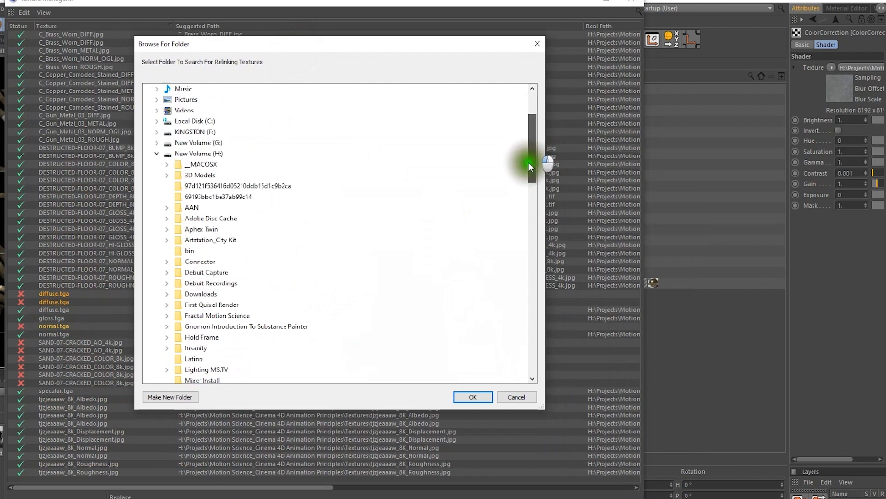
drag(530, 166, 524, 224)
click(187, 261)
click(221, 283)
click(472, 397)
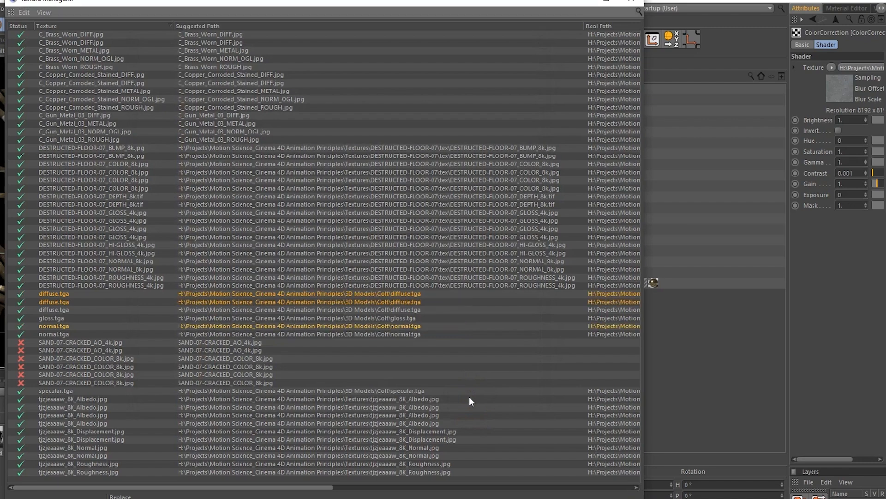
click(637, 4)
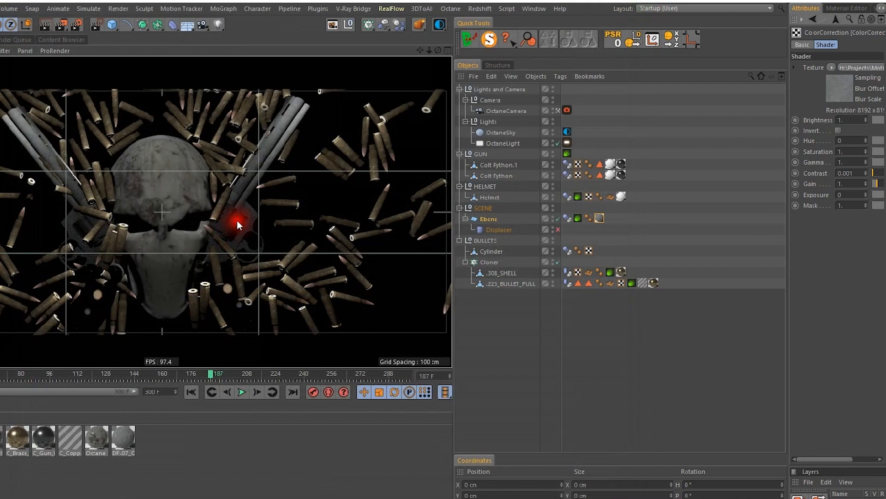
Check the image path in the diffuse ColorCorrection shader of Ebene's DF-07_Octane material
click(514, 219)
double_click(513, 220)
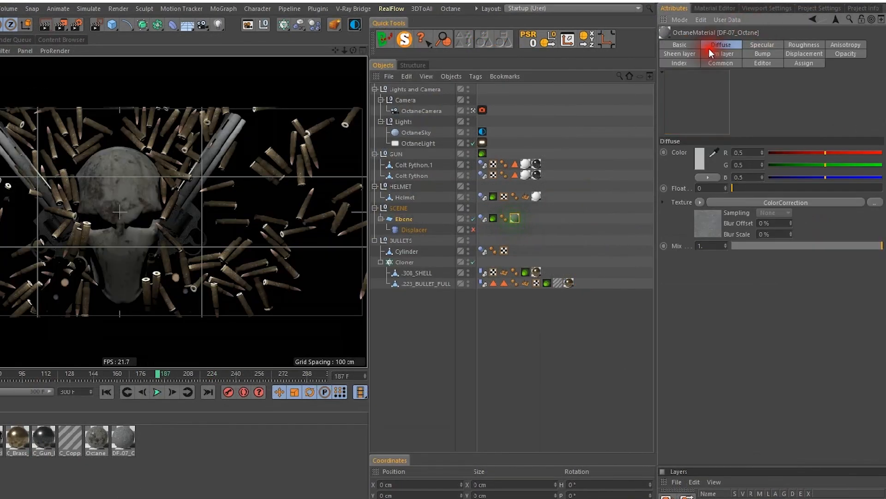
click(711, 219)
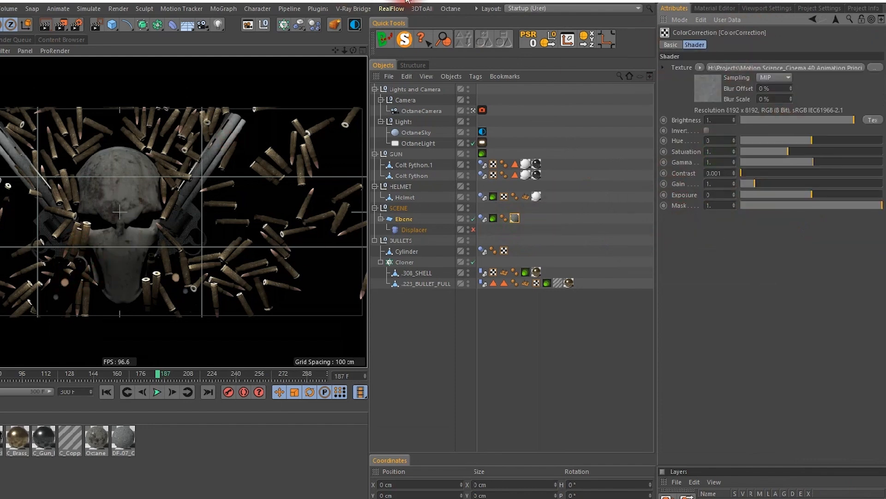
Leave the OctaneCamera view and examine the light's placement above the helmet and bullets from a raised angle
click(472, 110)
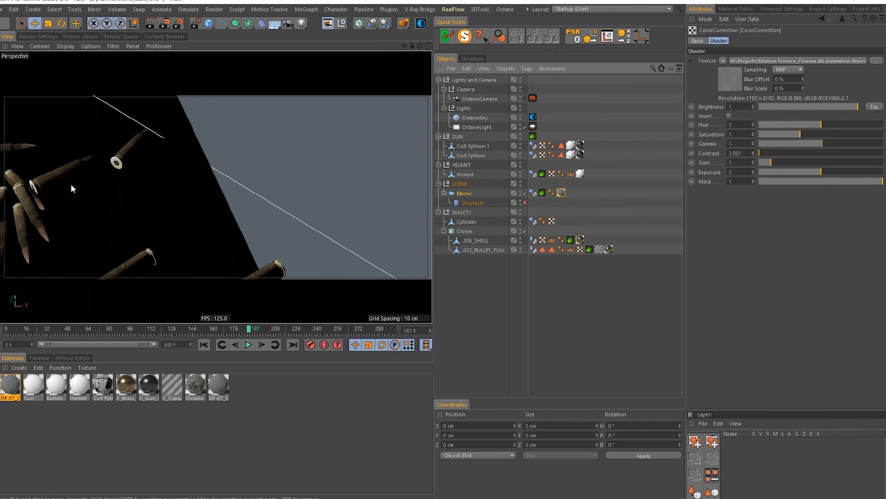
alt+drag(70, 184, 11, 276)
scroll(123, 189, down, 2)
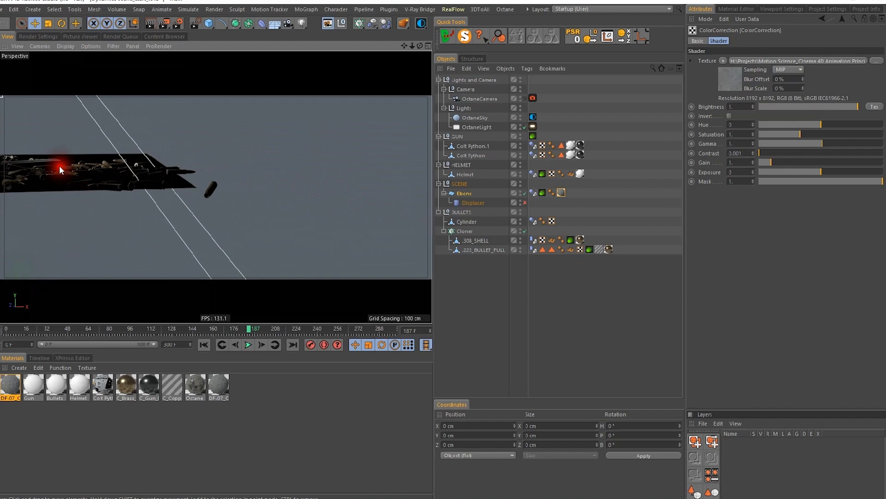
alt+drag(59, 165, 251, 280)
alt+drag(134, 240, 177, 236)
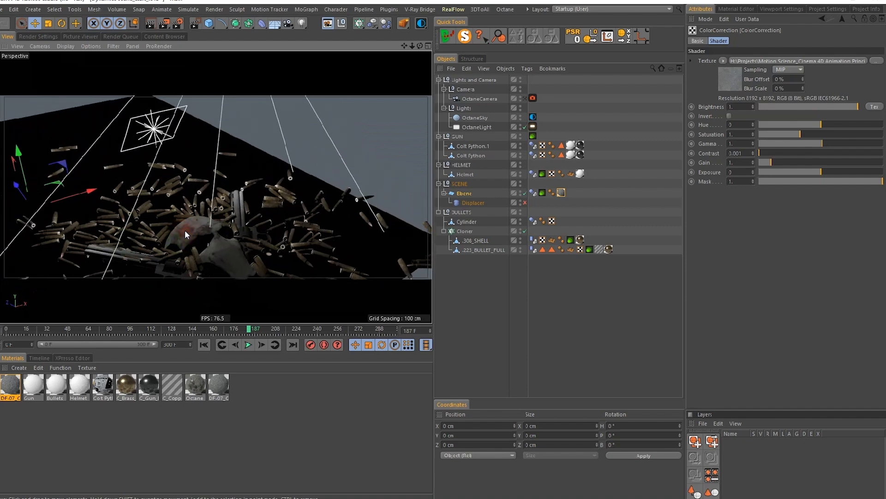
Inspect the OctaneLight's power, temperature and Falloffmap texture settings
click(533, 127)
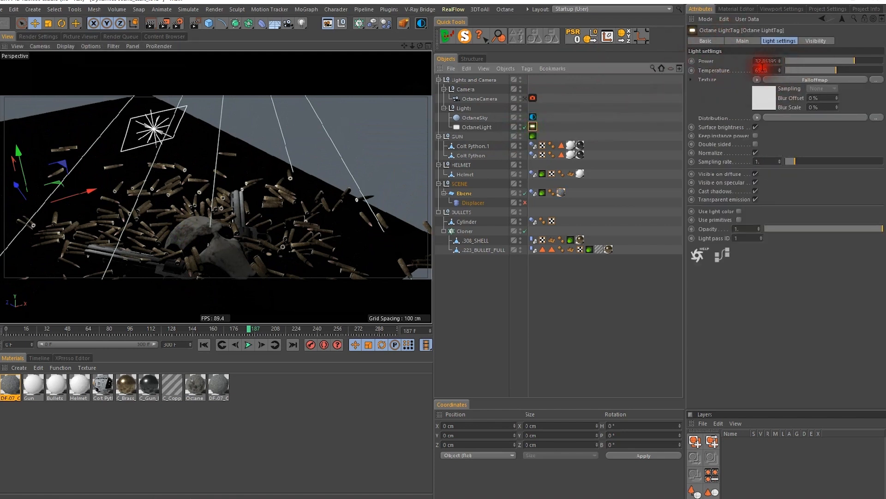
click(753, 82)
mouse_move(770, 283)
mouse_move(828, 288)
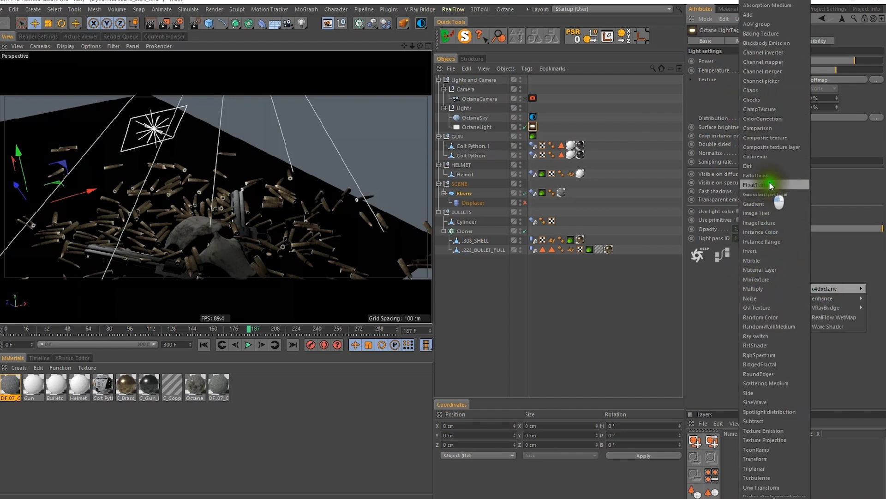
click(713, 104)
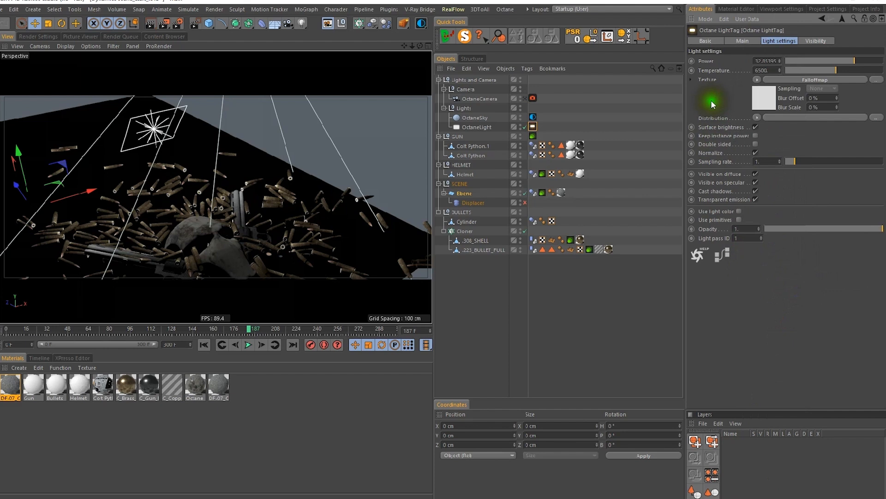
click(791, 83)
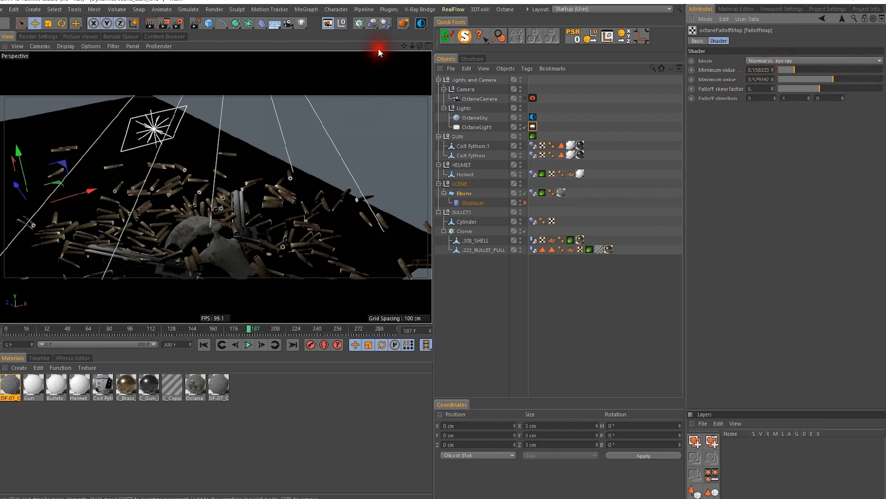
Return to the OctaneCamera view and open the Octane Live Viewer beside a widened viewport
click(526, 98)
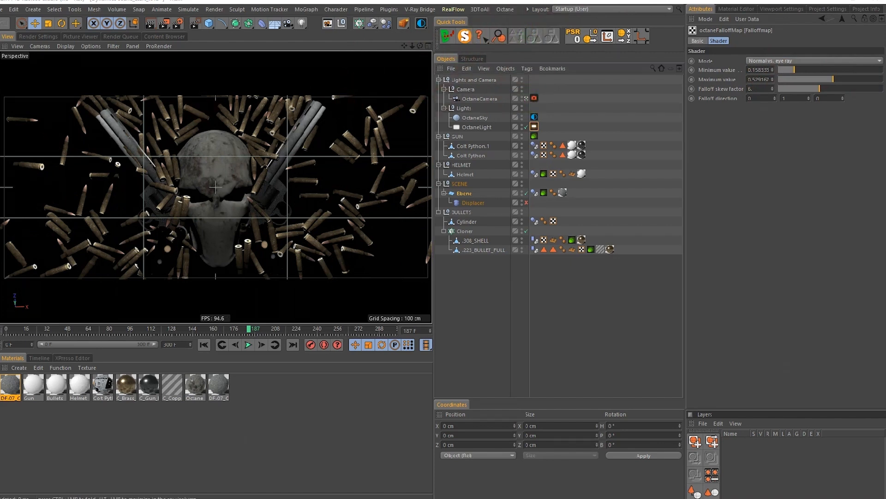
click(428, 237)
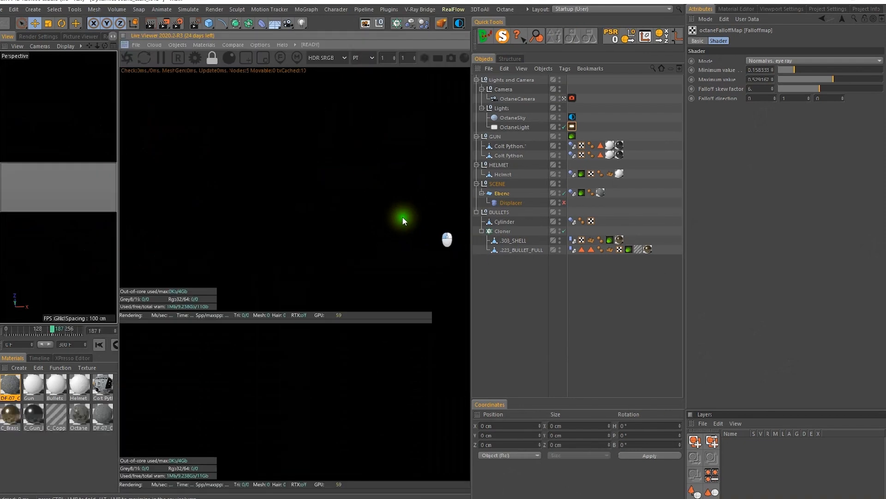
drag(118, 143, 639, 267)
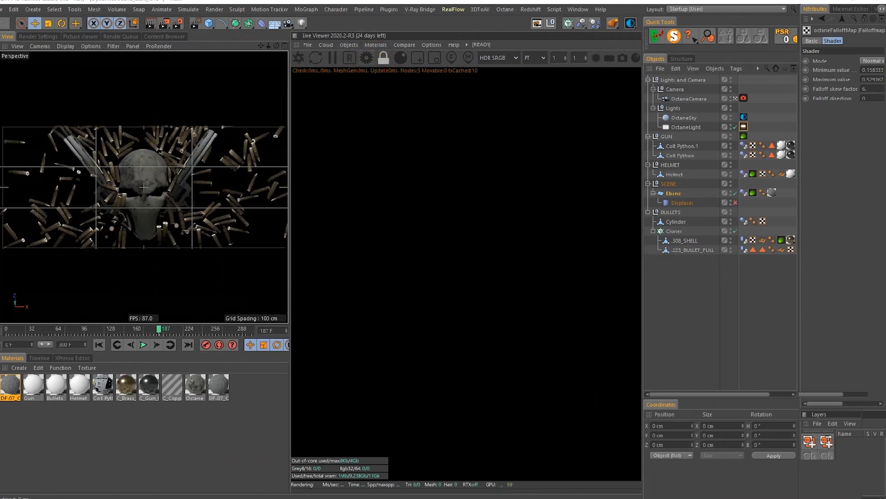
Review the Pathtracing kernel values in the Octane settings, including max samples and depths, and close them
click(366, 58)
drag(198, 113, 360, 92)
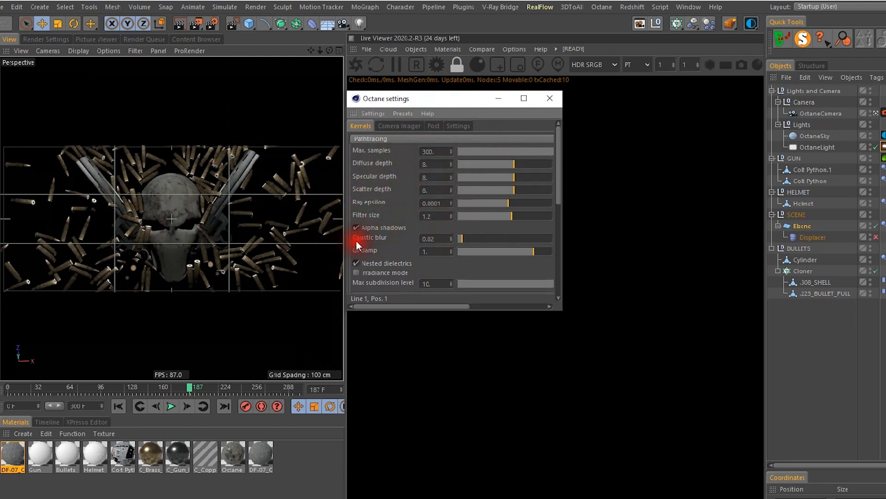
drag(424, 101, 360, 120)
click(485, 118)
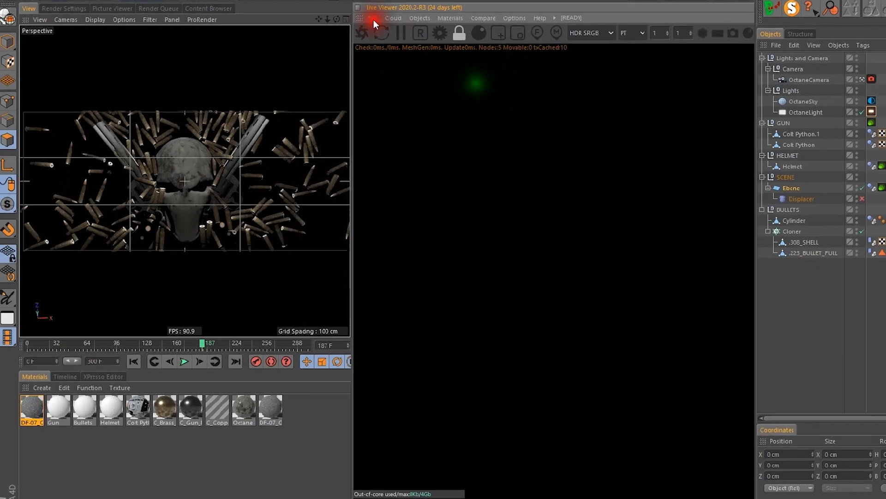
Start the live render and set its resolution scale to 0.4 so the whole frame fits
click(361, 32)
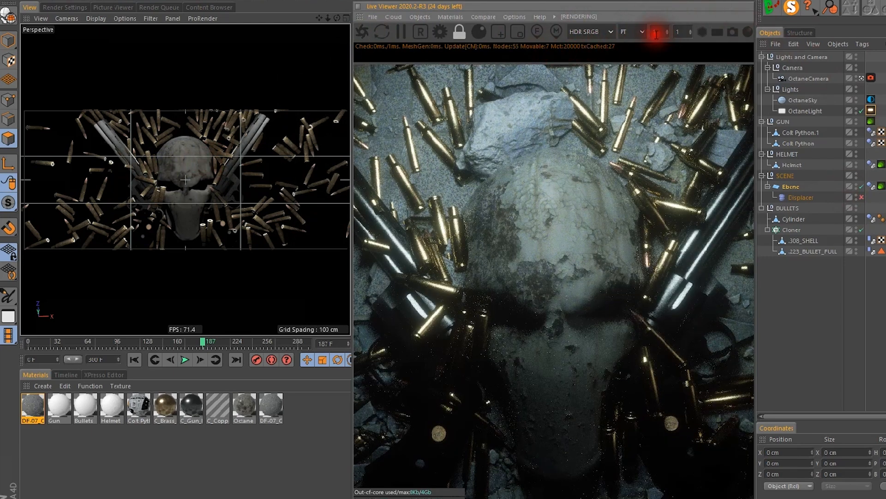
double_click(615, 12)
click(657, 187)
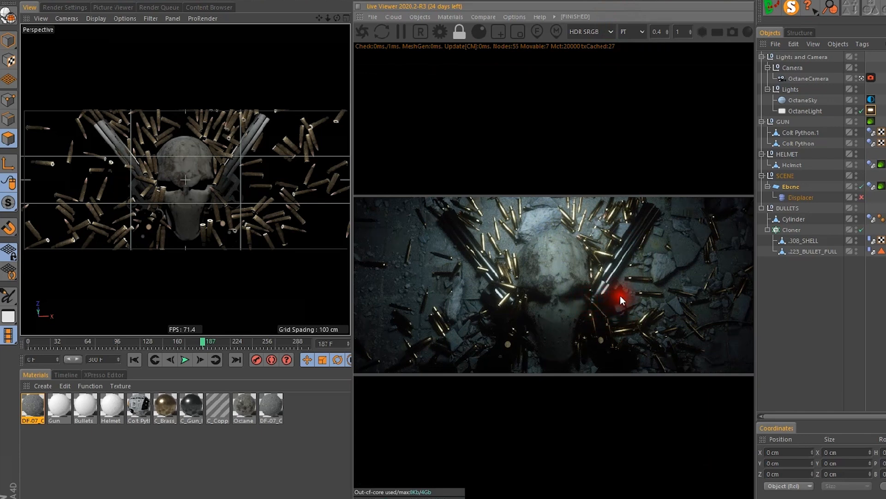
Move the timeline to frame 78 and check the motion blur option in the Octane Renderer's render settings
drag(202, 344, 100, 320)
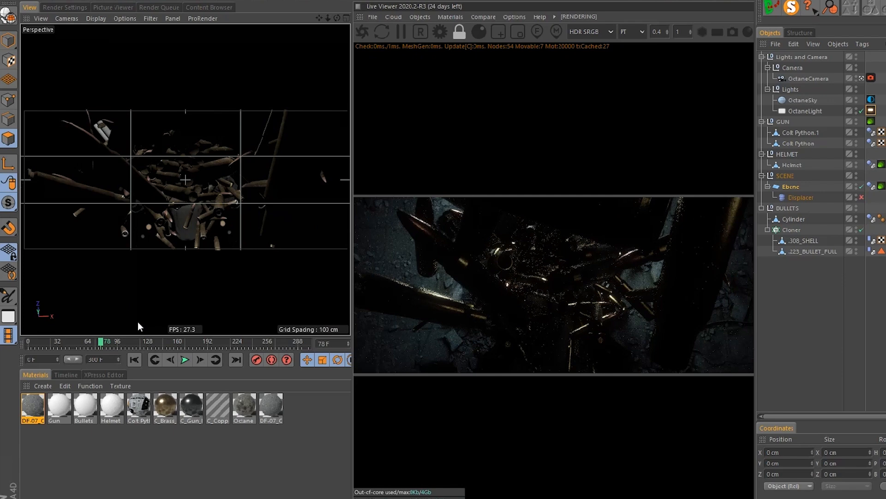
click(65, 7)
click(54, 115)
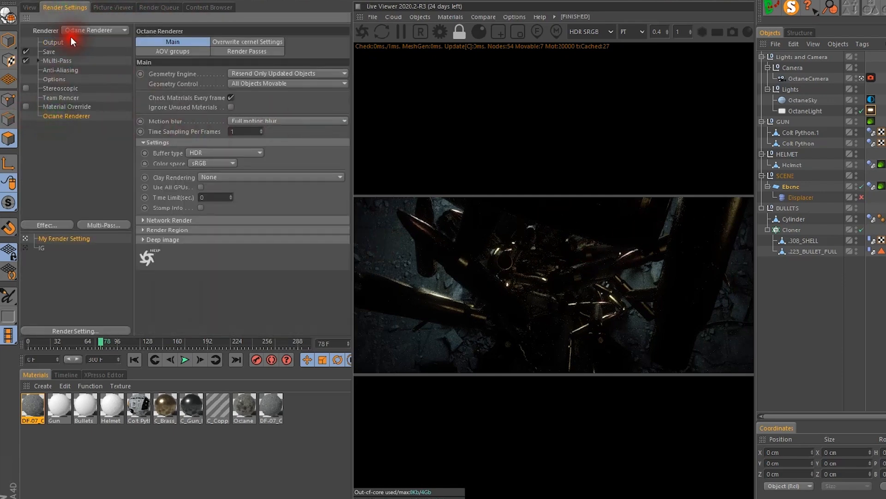
click(29, 9)
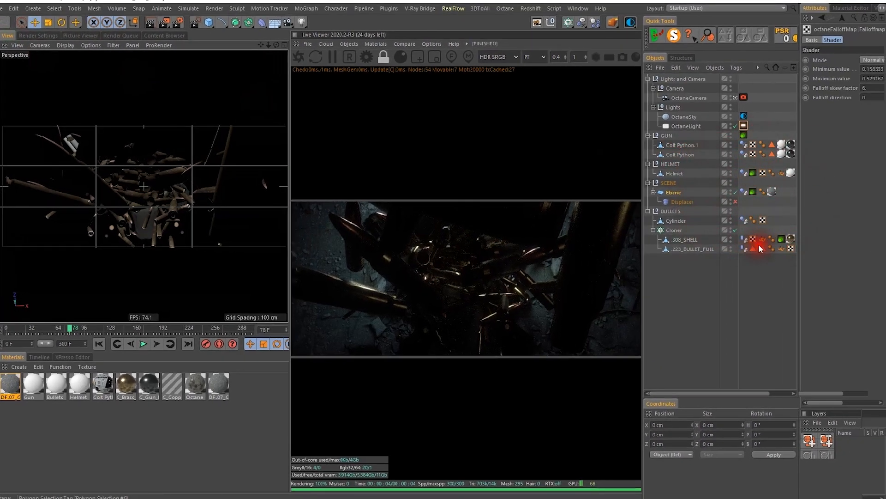
Inspect the motion blur settings in the Octane tags of .308_SHELL and the OctaneCamera
click(782, 239)
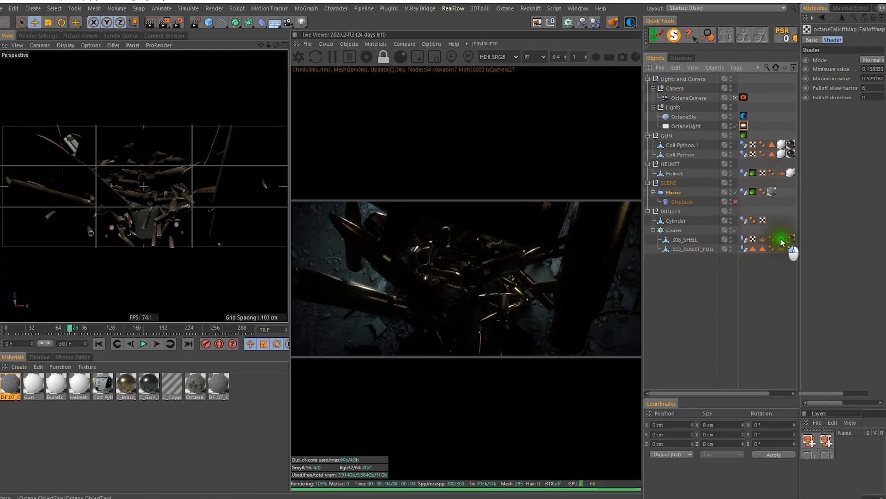
drag(799, 185, 716, 182)
click(771, 49)
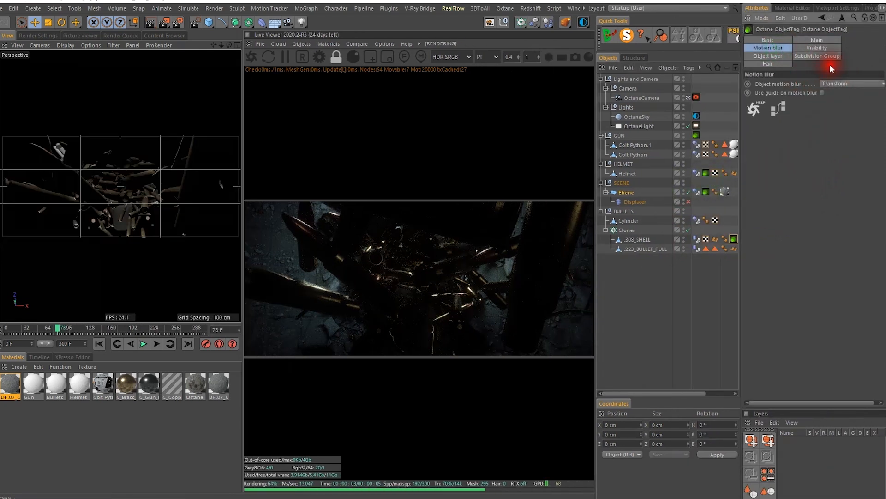
click(696, 97)
click(838, 40)
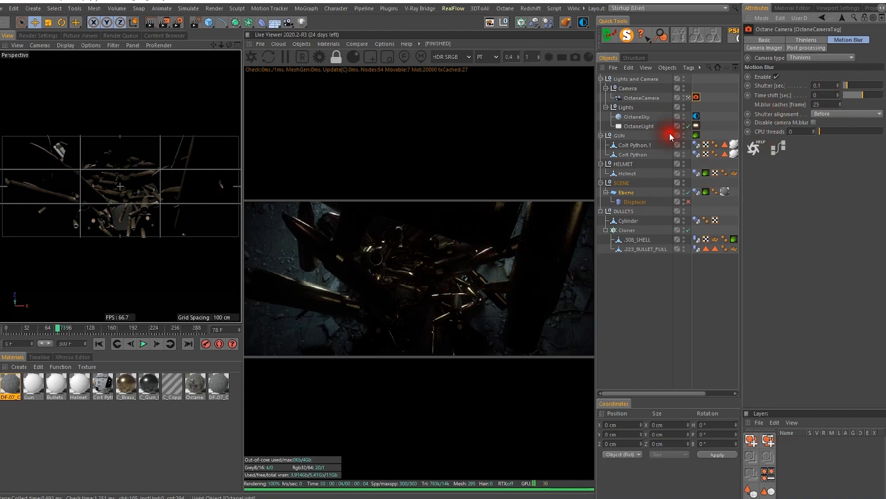
drag(60, 330, 57, 328)
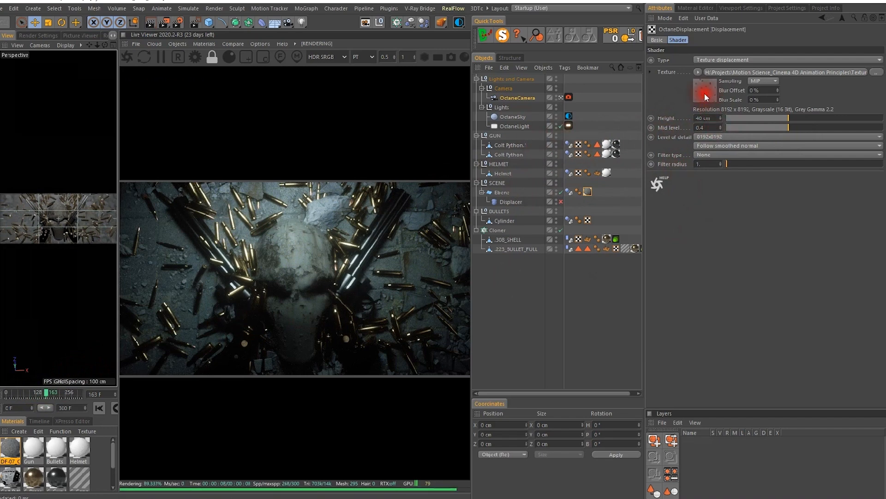
Try mid levels of 0.3, 0.5 and 0.45 in the ground material's texture displacement
click(720, 130)
click(721, 129)
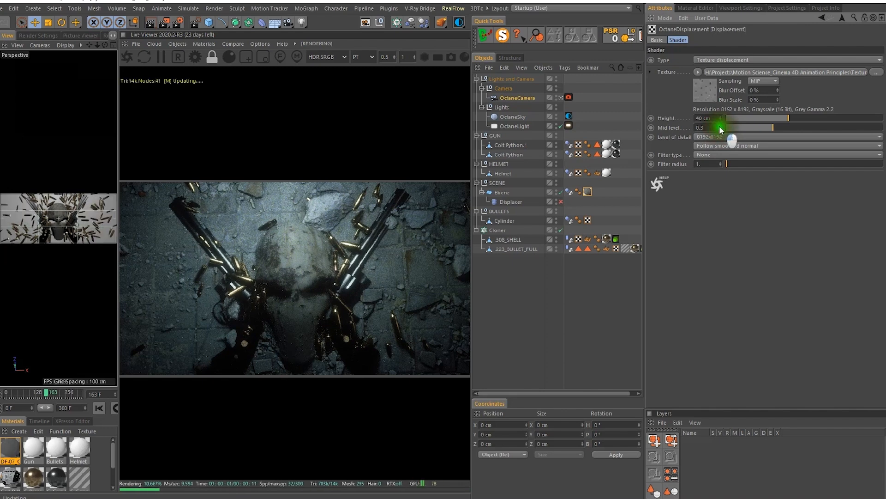
click(721, 126)
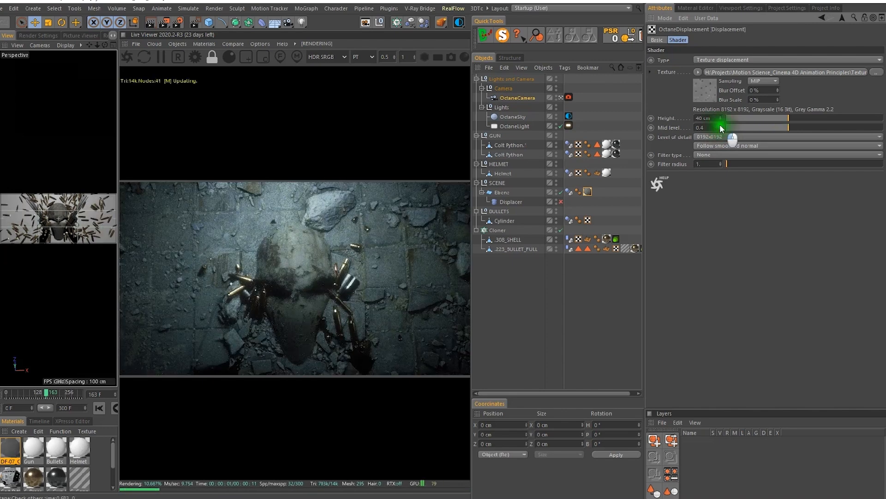
click(721, 127)
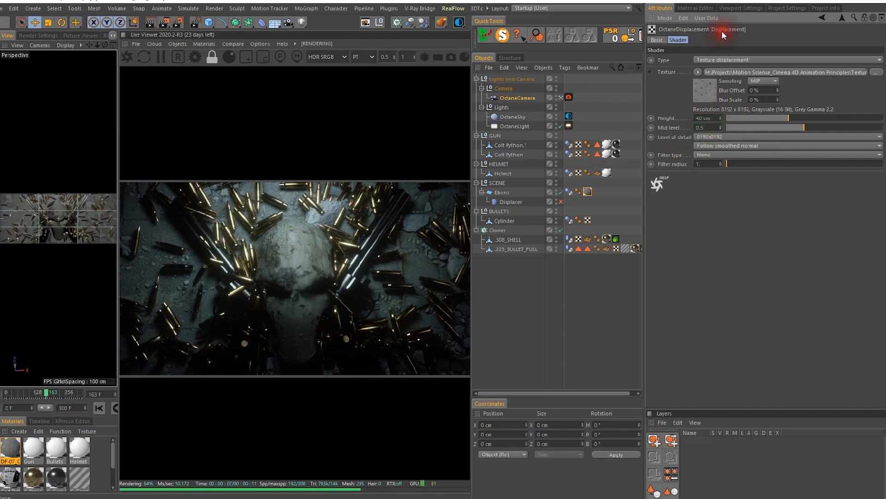
key(BackSpace)
text(45)
key(Return)
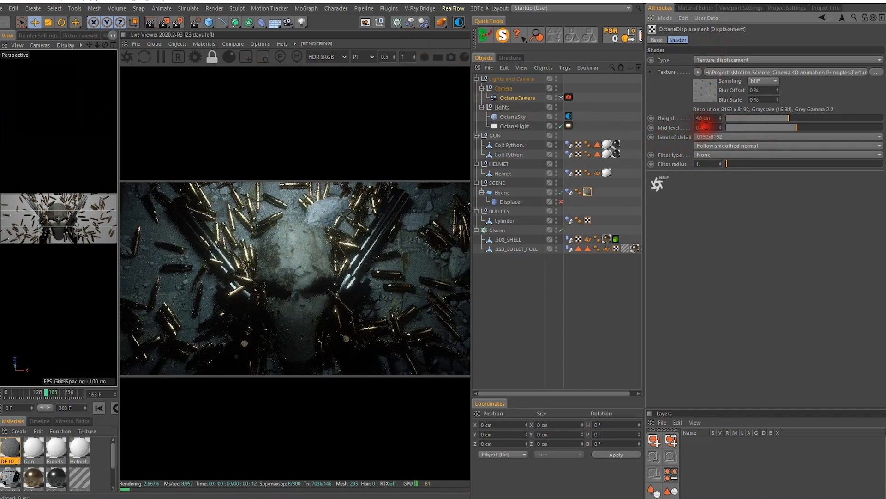
Set the ground displacement's mid level to 0.47 and pause the live render
click(704, 128)
text(0.47)
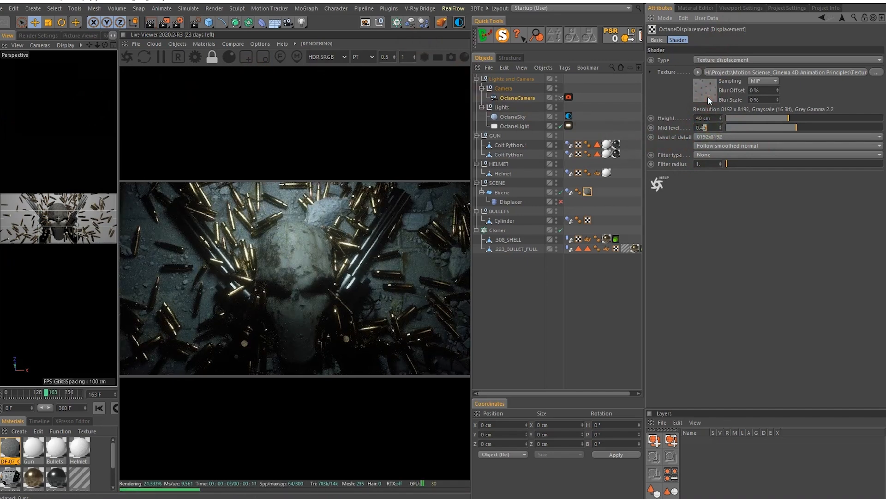
key(Return)
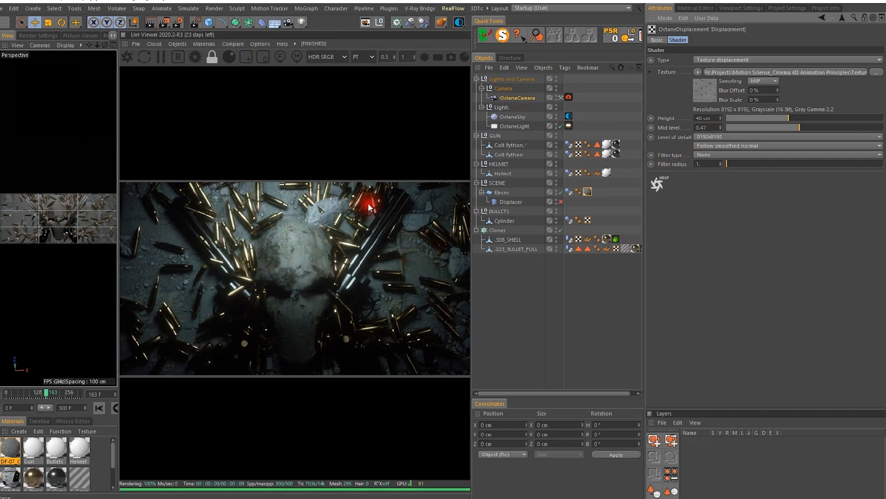
click(164, 56)
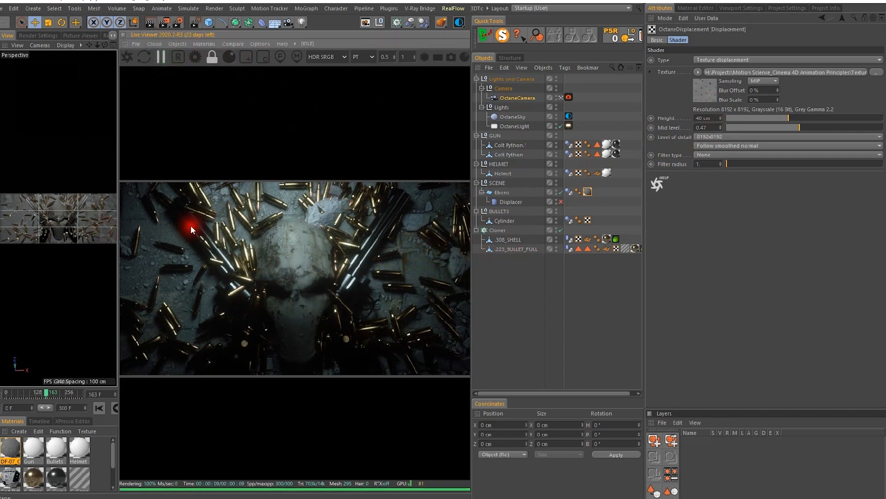